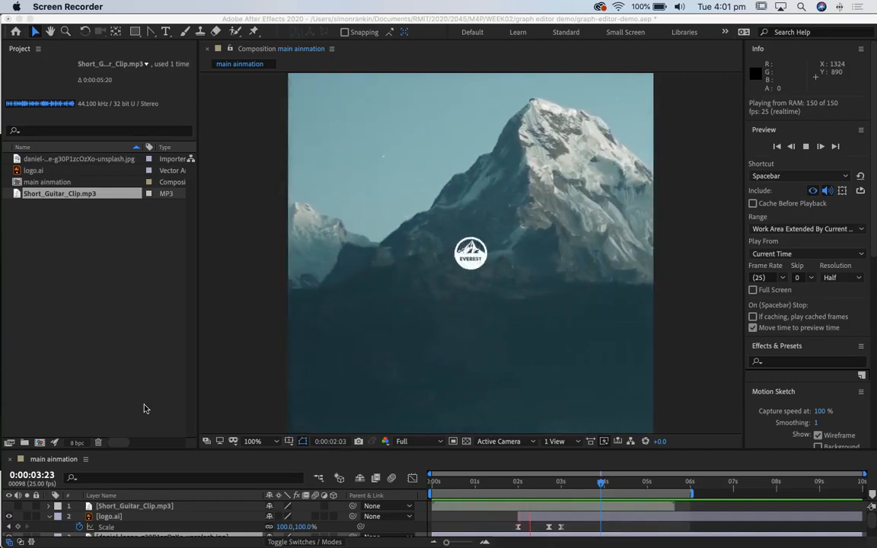
Create a new project, saving the changes to graph-editor-demo.aep before it closes.
left_click(67, 22)
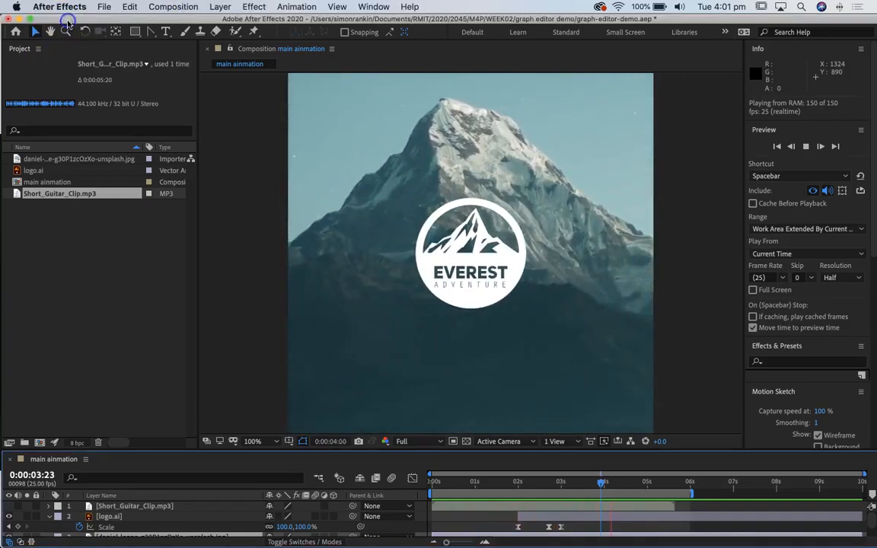
left_click(106, 7)
mouse_move(108, 21)
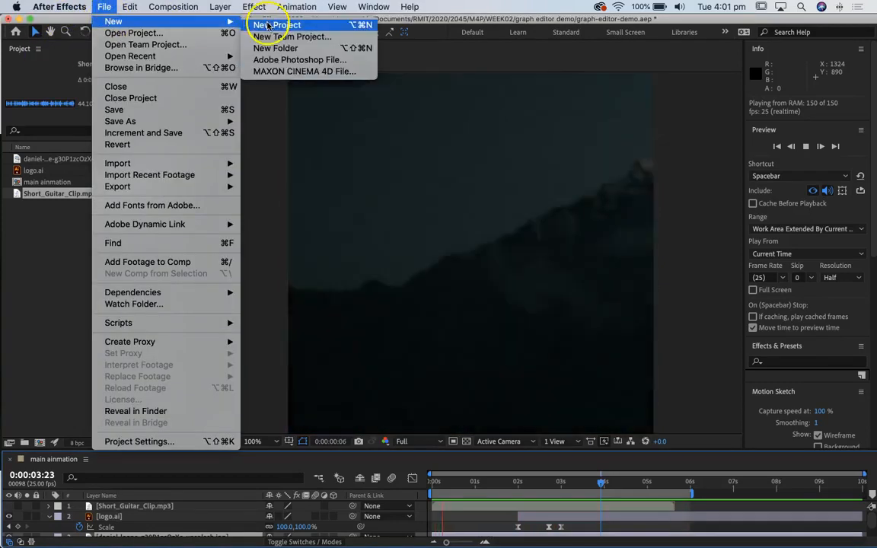
left_click(266, 25)
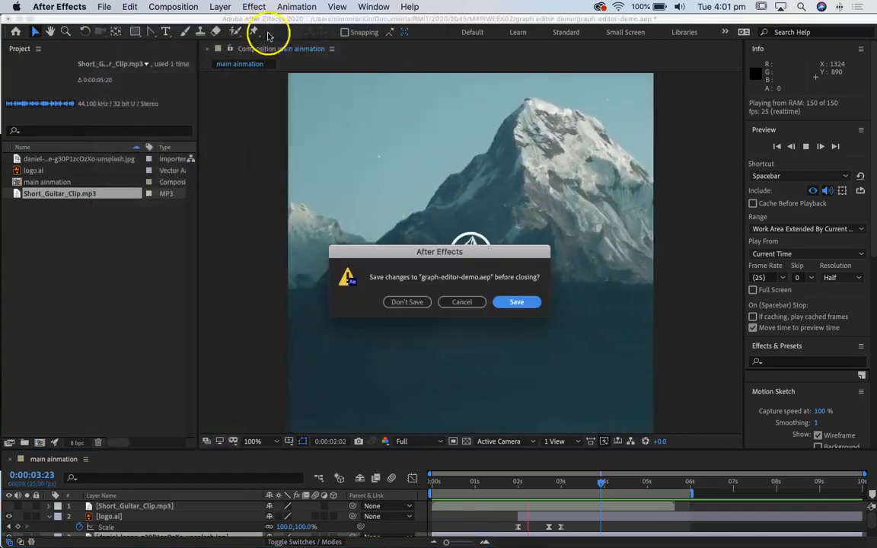
left_click(504, 304)
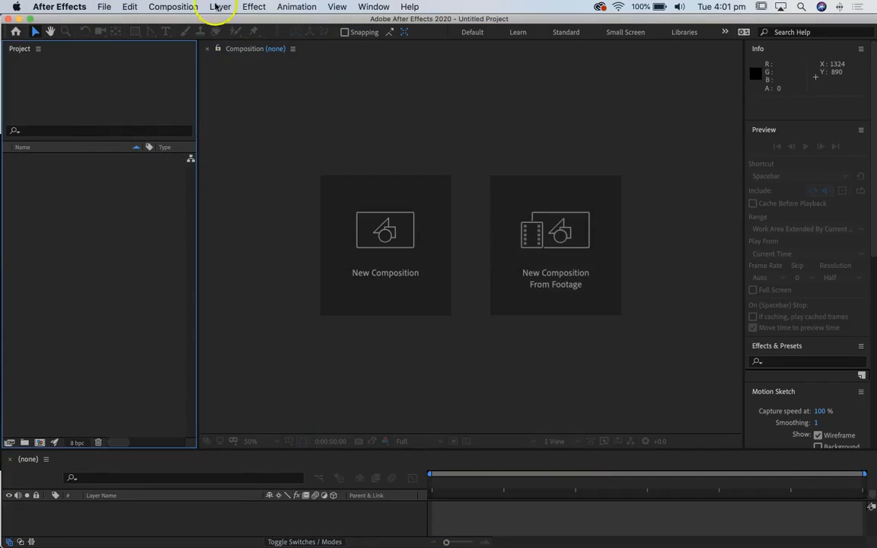
Import logo.ai from the graph editor folder on the Desktop as Footage with merged layers.
left_click(104, 6)
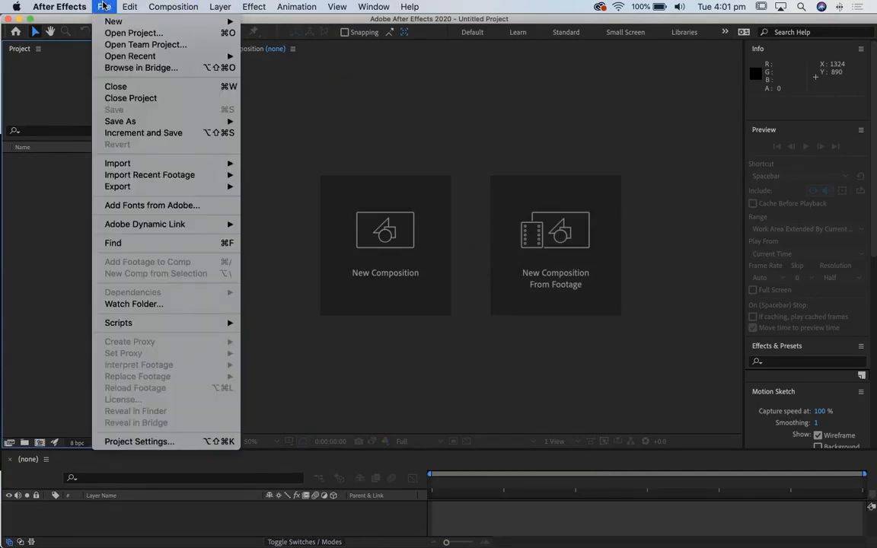
mouse_move(118, 162)
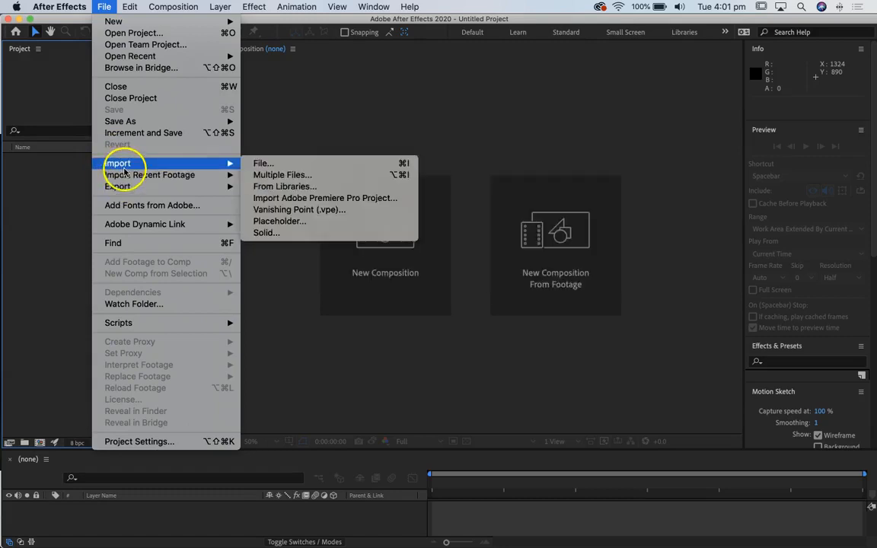
left_click(270, 169)
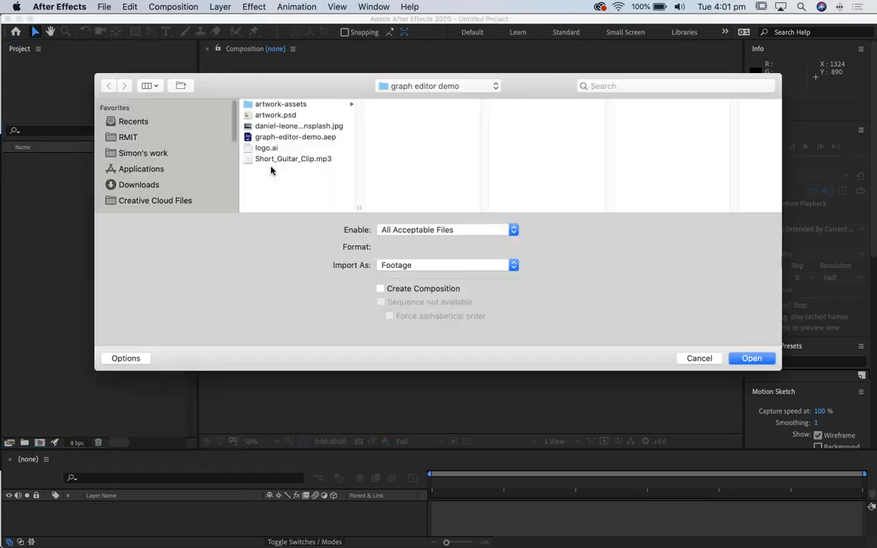
scroll(147, 197, "down", 5)
scroll(149, 190, "up", 3)
left_click(145, 184)
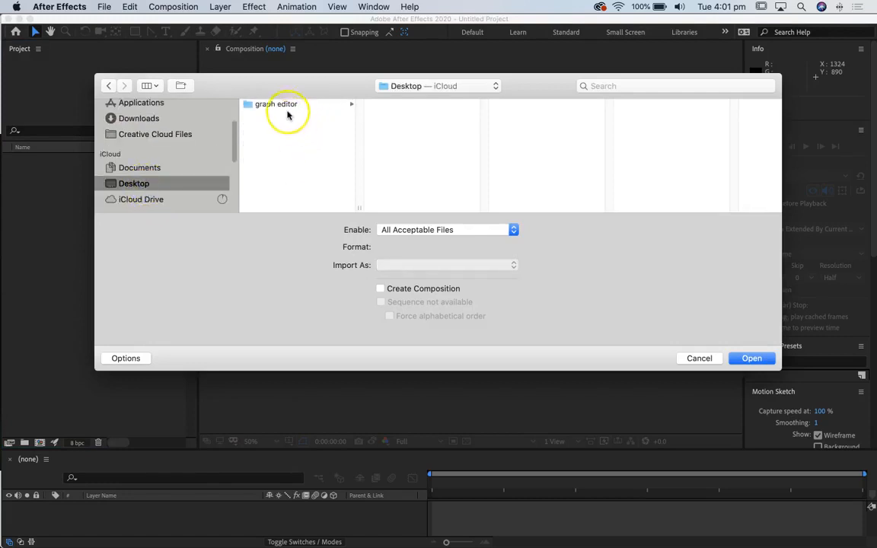
left_click(286, 106)
left_click(386, 105)
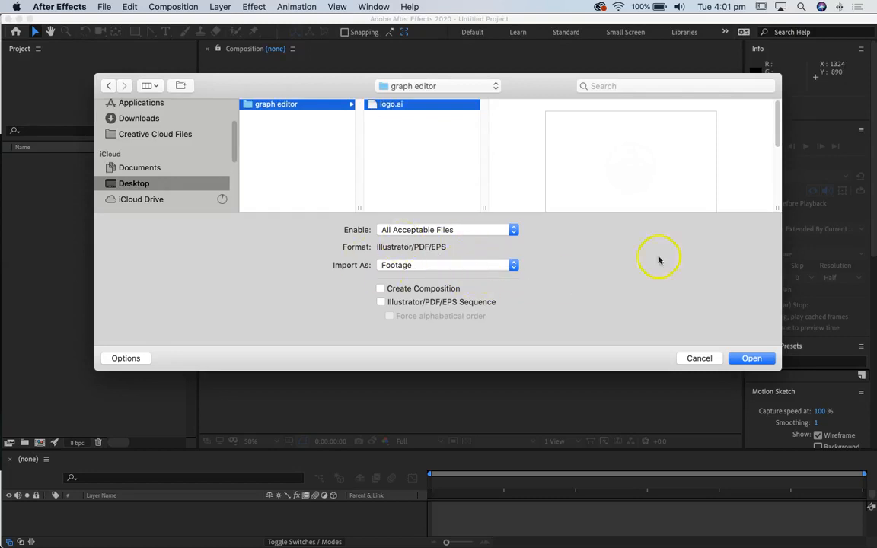
left_click(760, 358)
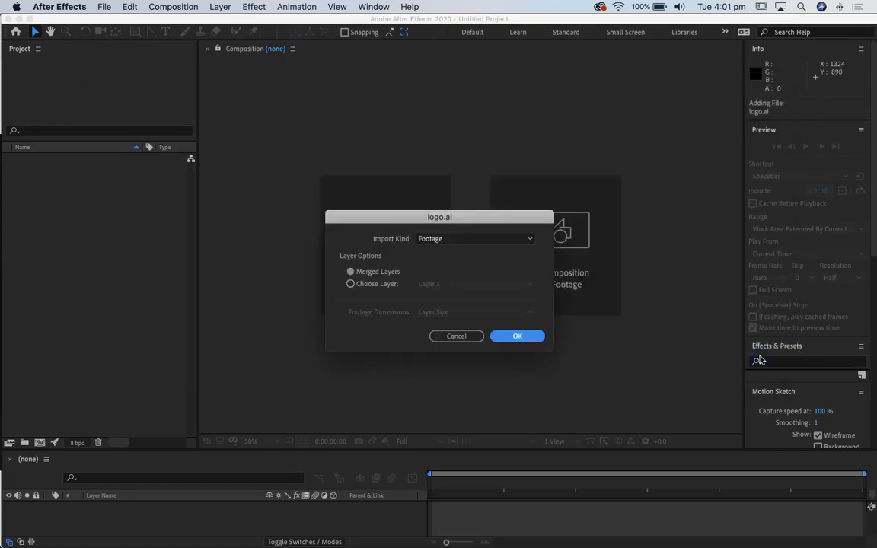
left_click(471, 241)
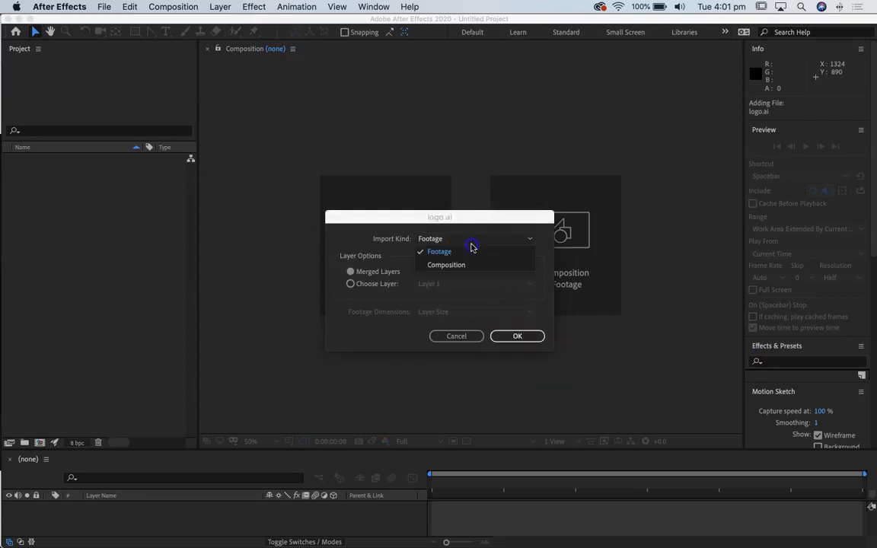
left_click(470, 250)
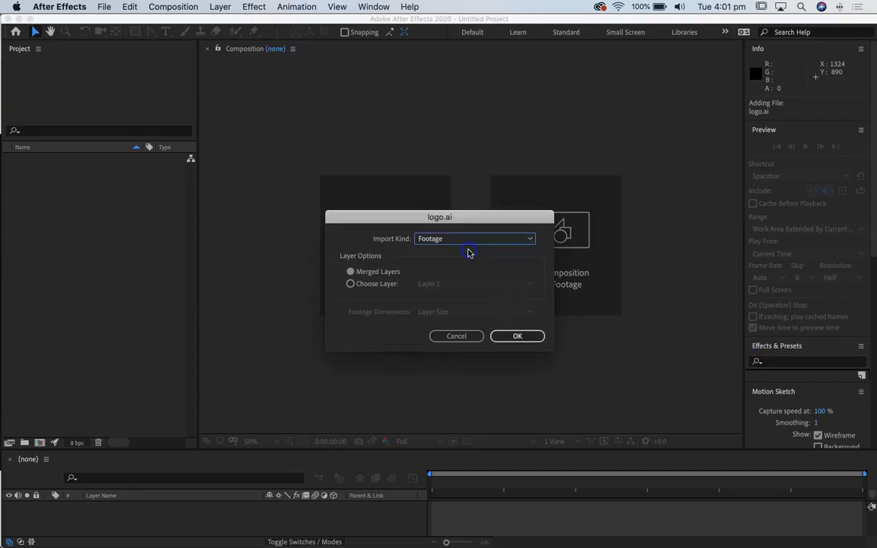
left_click(514, 337)
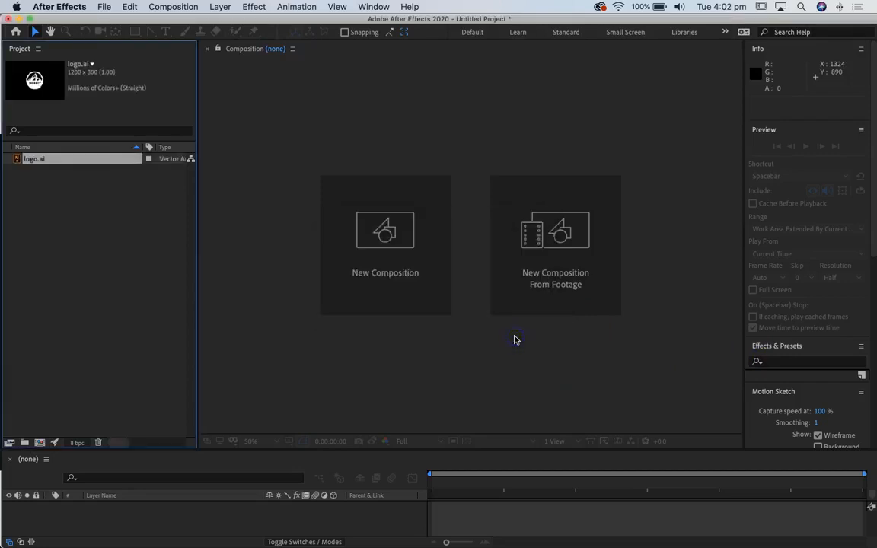
Preview the logo.ai footage in its own viewer, close it, and enlarge the timeline area.
double_click(18, 162)
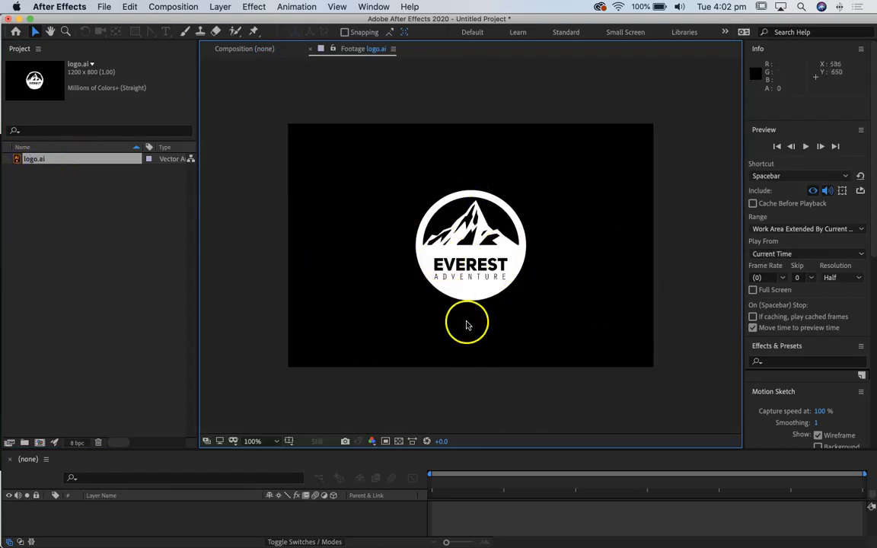
left_click(312, 48)
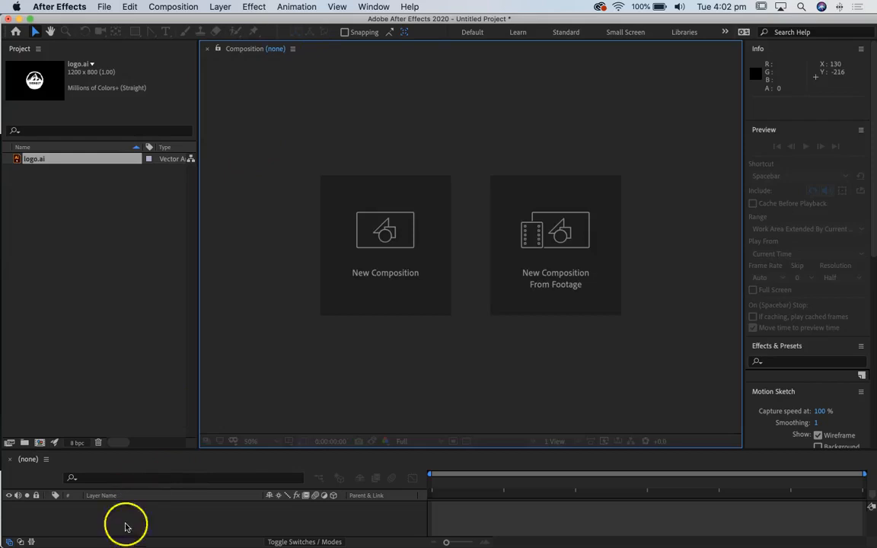
left_click_drag(278, 449, 283, 327)
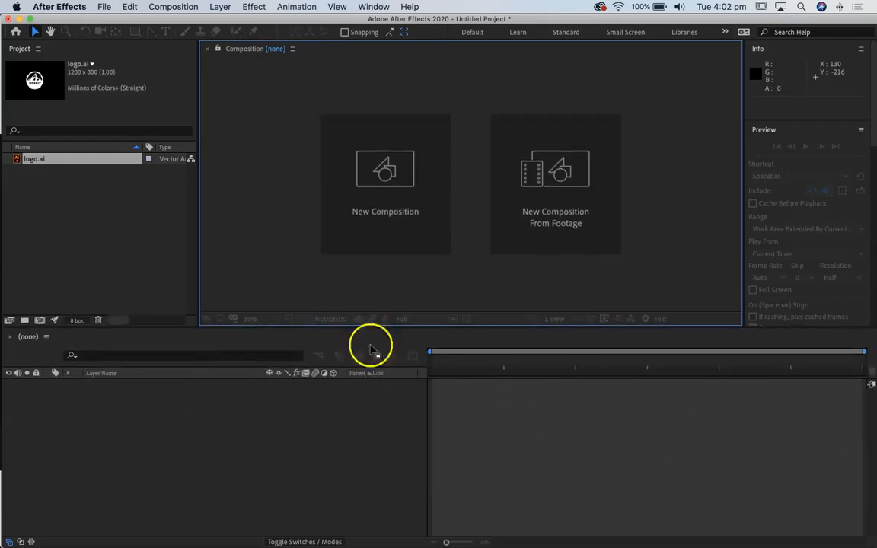
left_click(179, 6)
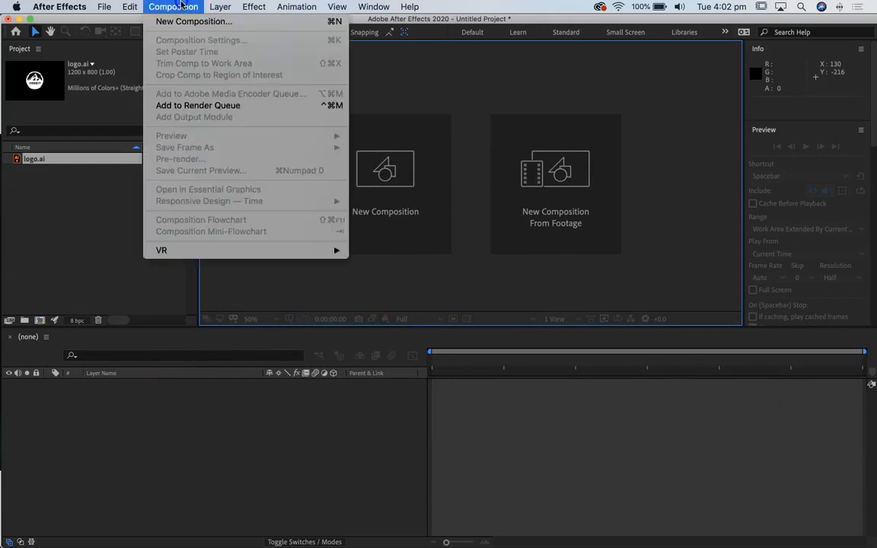
left_click(161, 22)
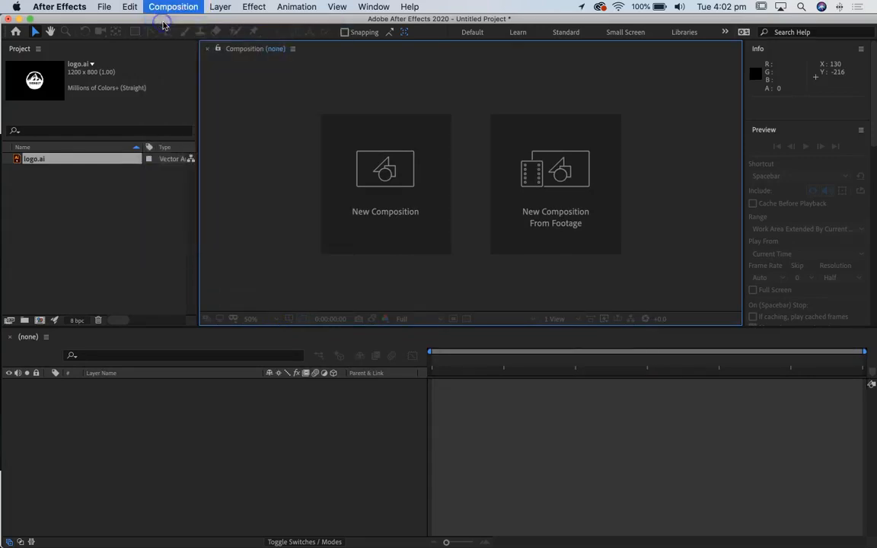
left_click_drag(431, 63, 390, 53)
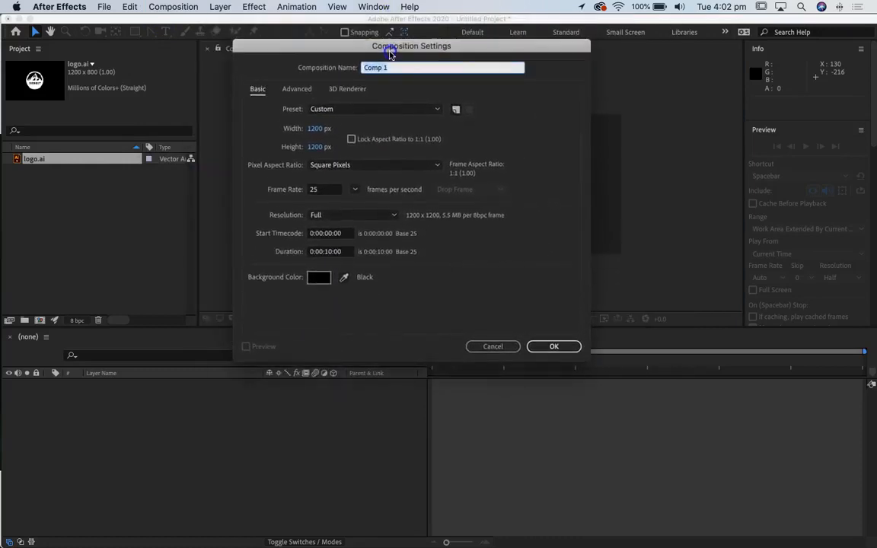
left_click(484, 346)
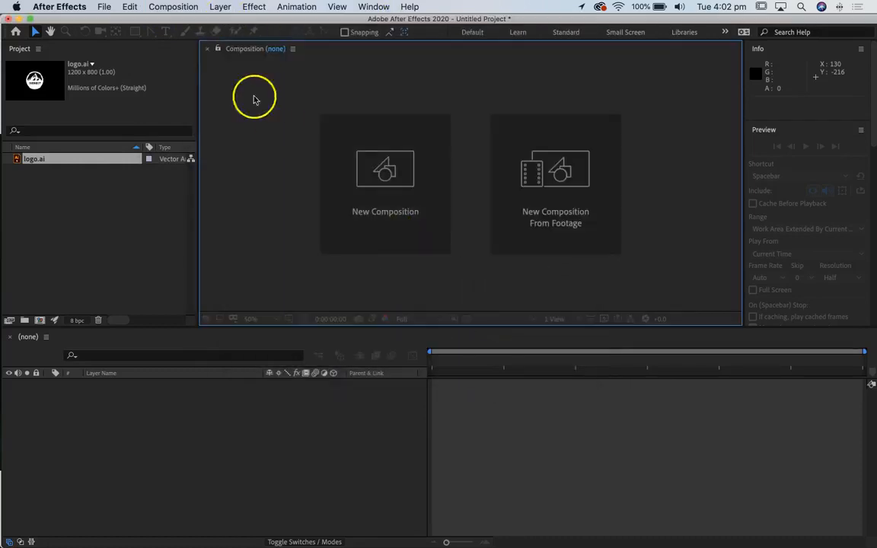
Create a new 1200 x 1200 px composition at 25 fps, 10 seconds long, with a black background.
left_click(175, 8)
left_click(181, 22)
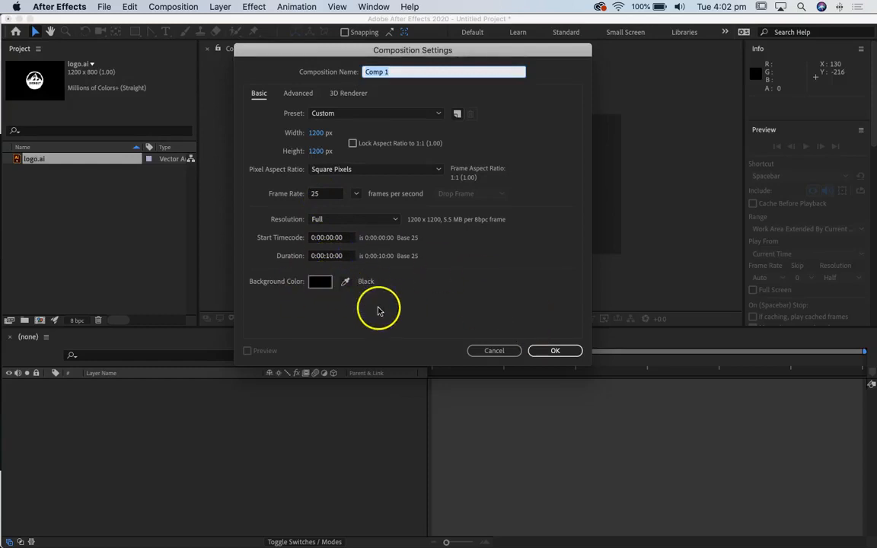
left_click(555, 351)
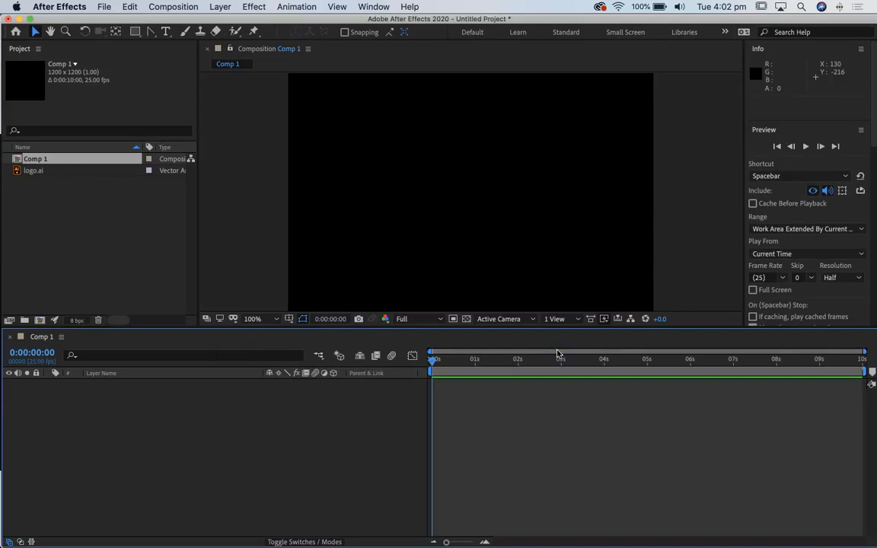
Rename the new composition in the project as "main animation".
left_click(30, 160)
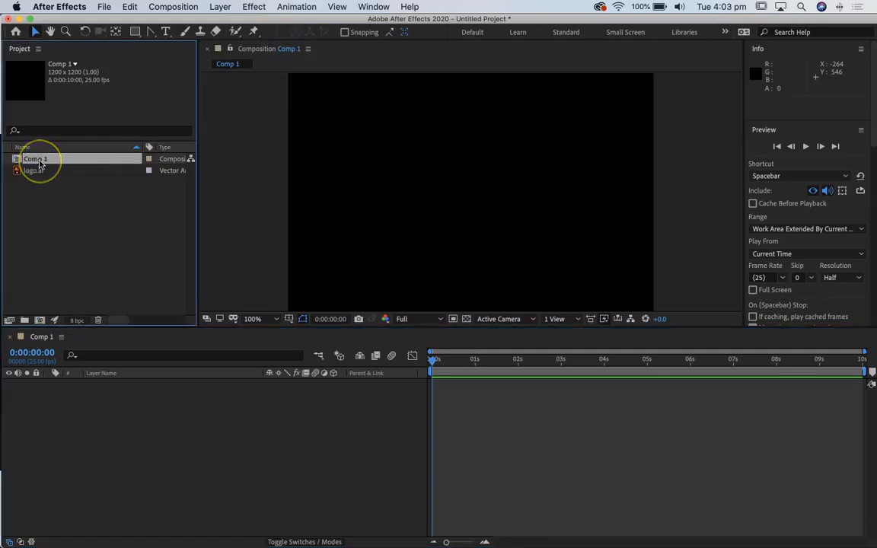
key("Return")
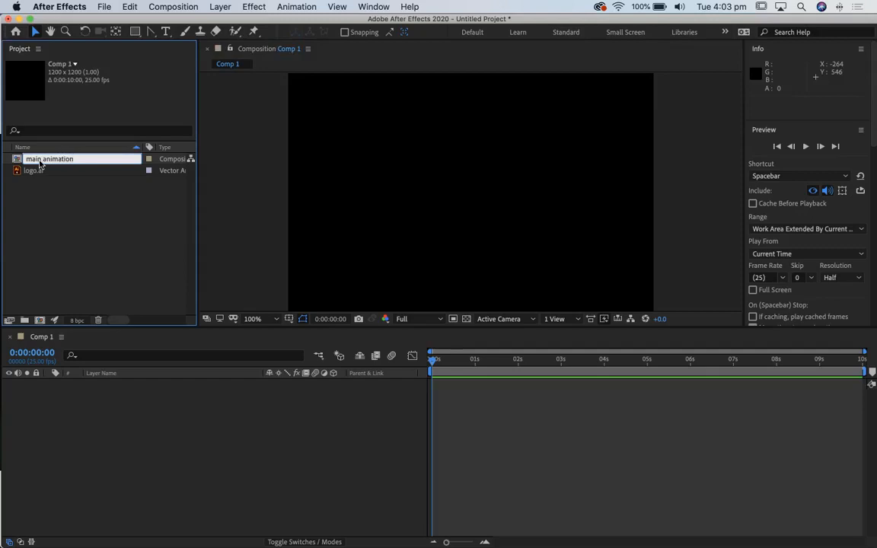
left_click(72, 196)
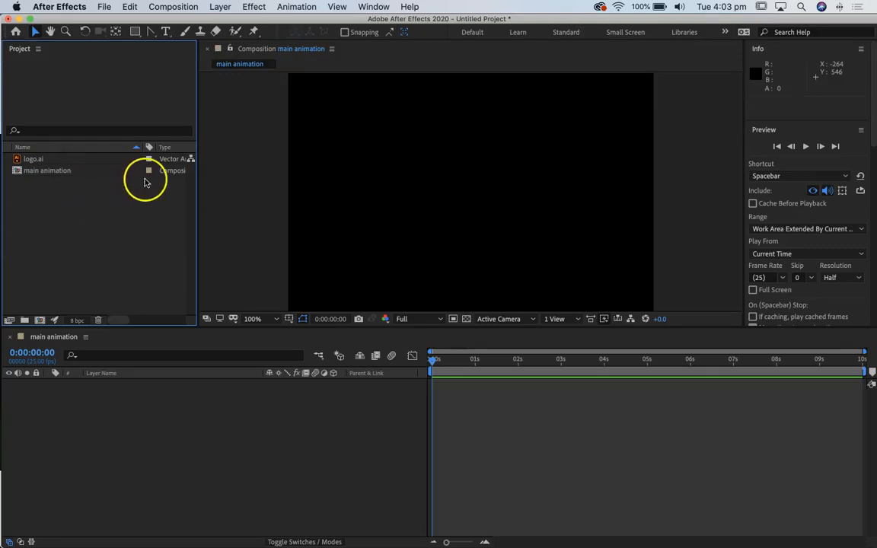
Enlarge the composition viewing area and add logo.ai as a layer in the main animation composition.
left_click(33, 159)
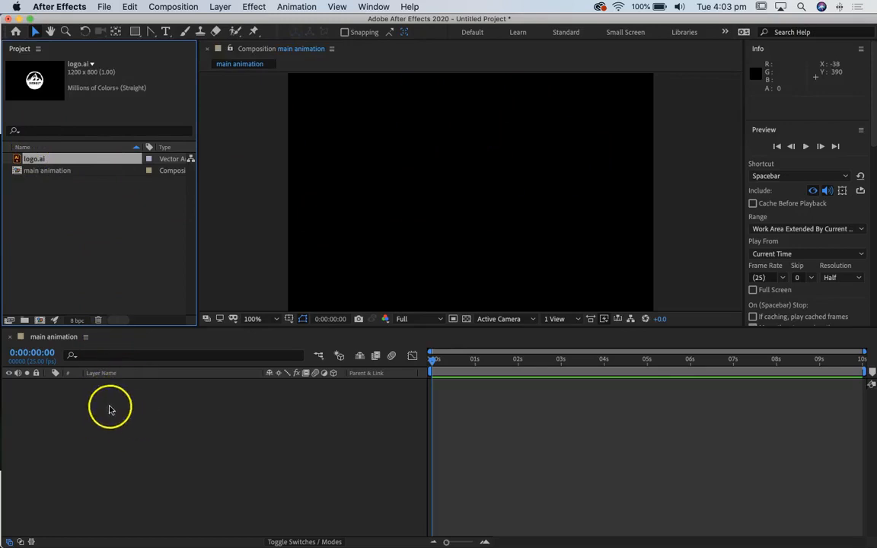
left_click_drag(254, 329, 250, 386)
left_click_drag(31, 157, 35, 173)
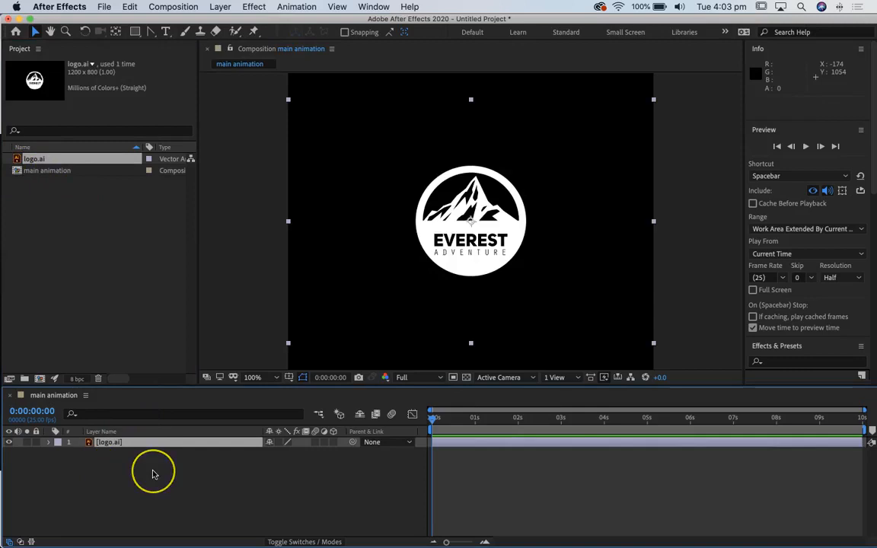
key("super+z")
left_click_drag(27, 160, 50, 460)
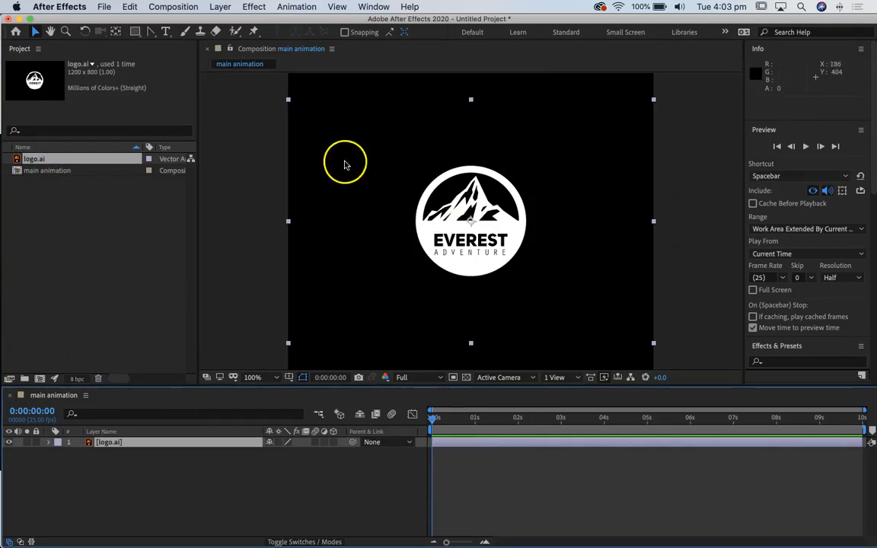
left_click_drag(436, 419, 265, 431)
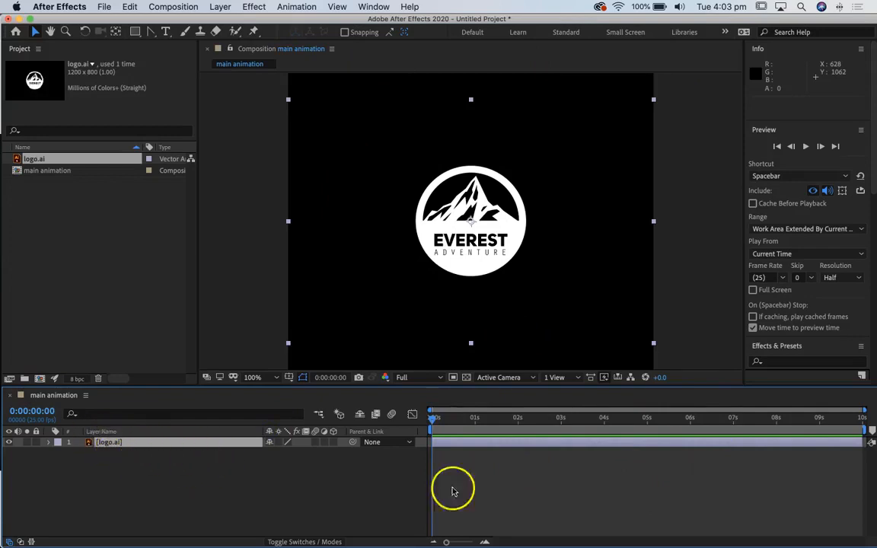
mouse_move(448, 422)
left_mouse_down()
mouse_move(831, 428)
mouse_move(432, 420)
left_mouse_up()
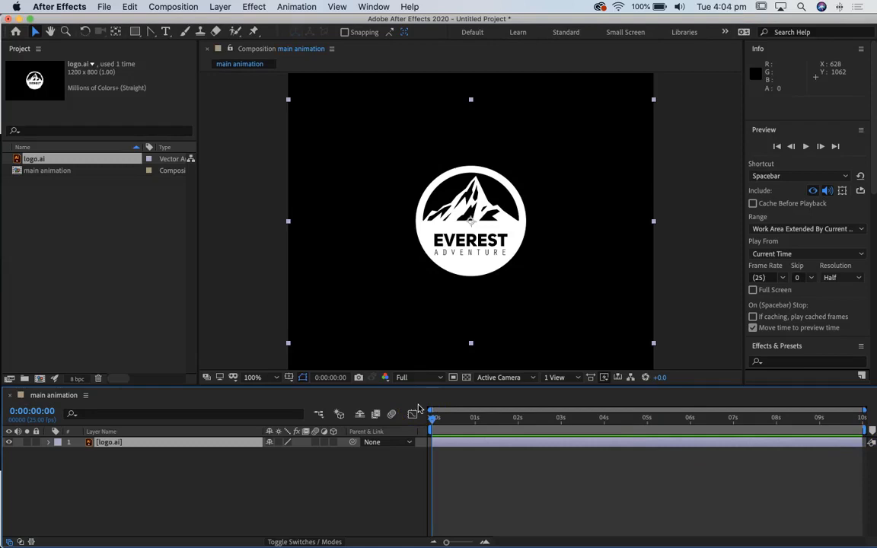
Switch to Chrome and search Unsplash for "mountain" photos.
key("super+Tab")
key("super+Tab")
key("super+Tab")
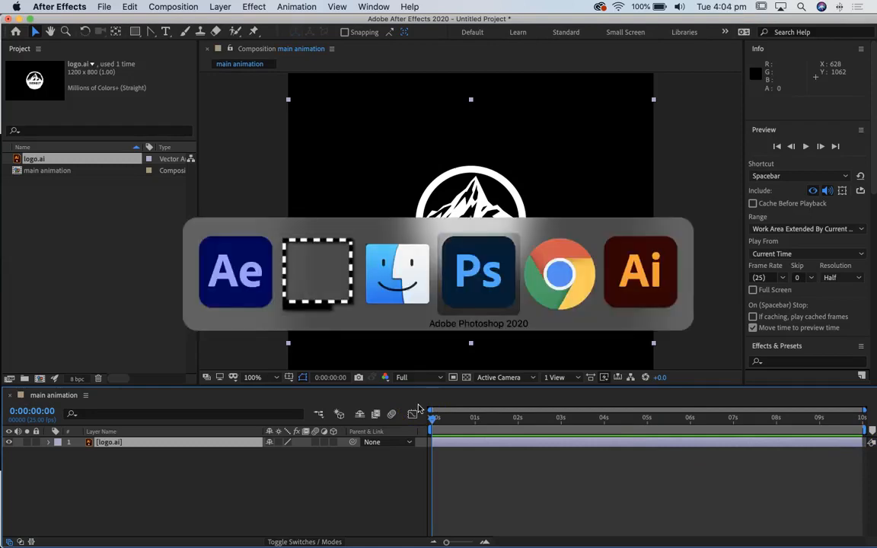
key("super+Tab")
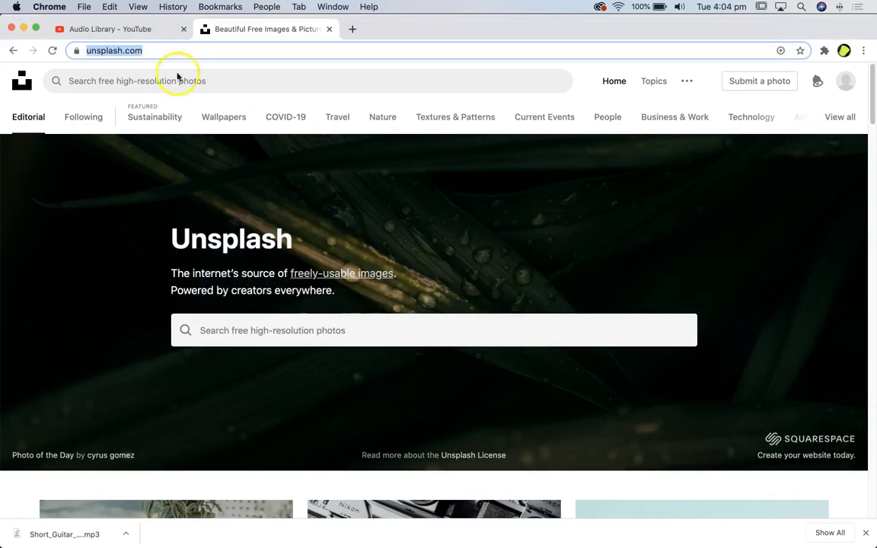
left_click(279, 328)
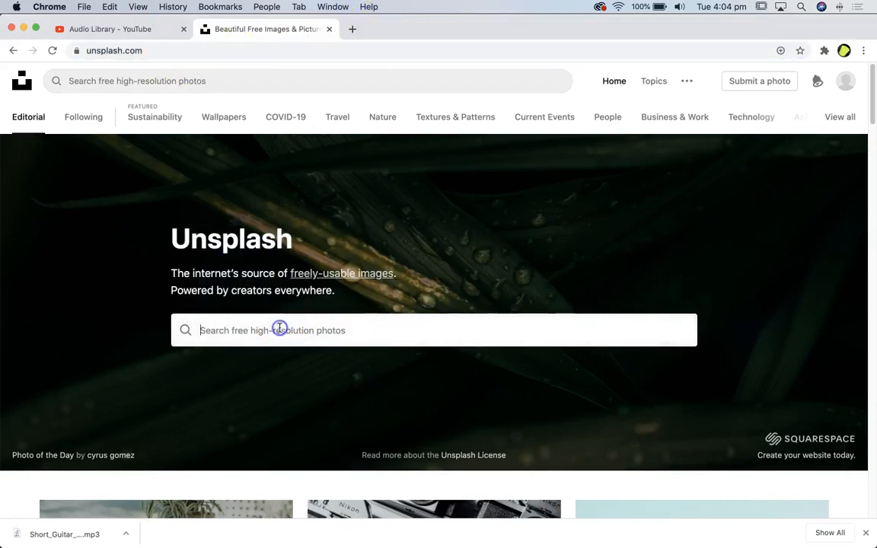
type("mounta")
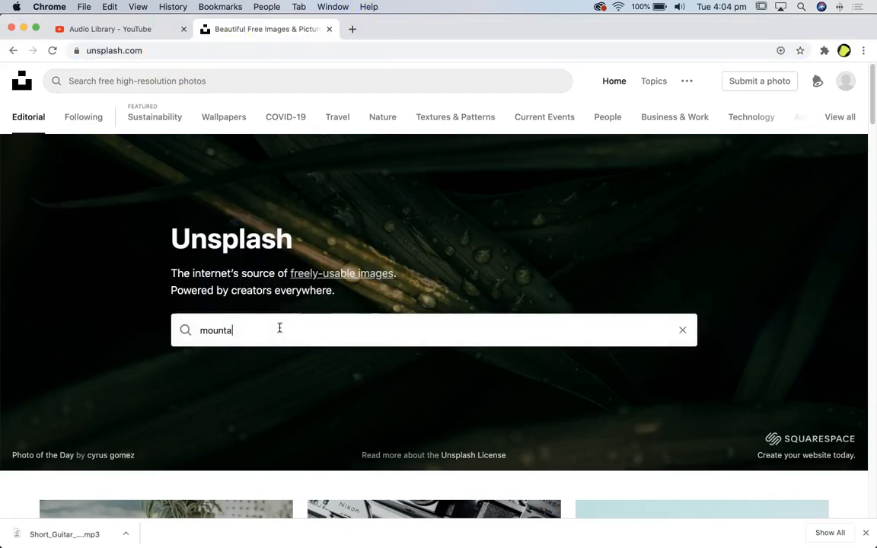
type("in")
left_click(227, 367)
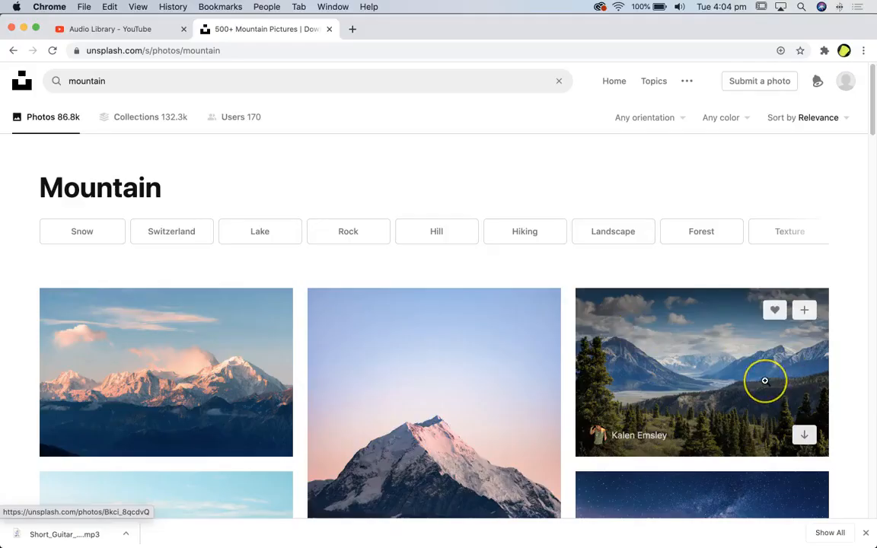
Find and download the dark mountain silhouette photo taken at Poon Hill, Ghode Pani, Nepal.
scroll(763, 378, "down", 5)
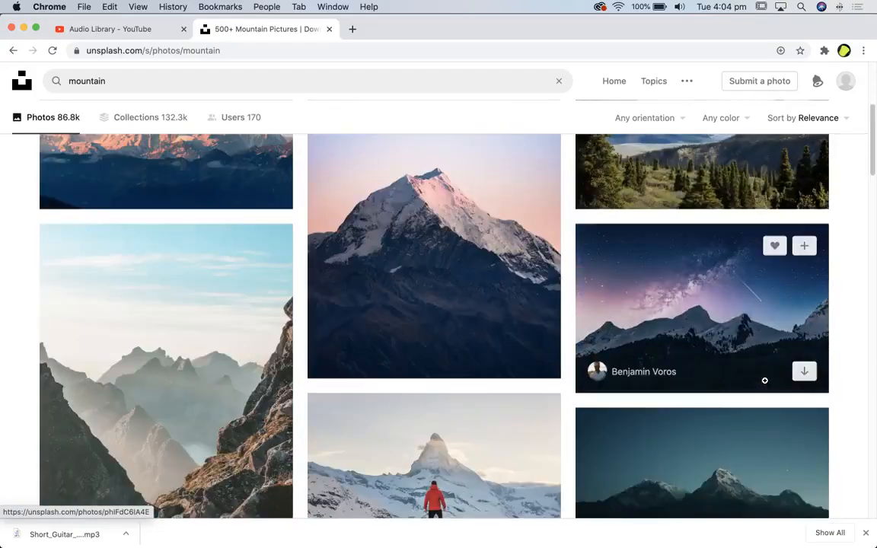
scroll(764, 381, "down", 3)
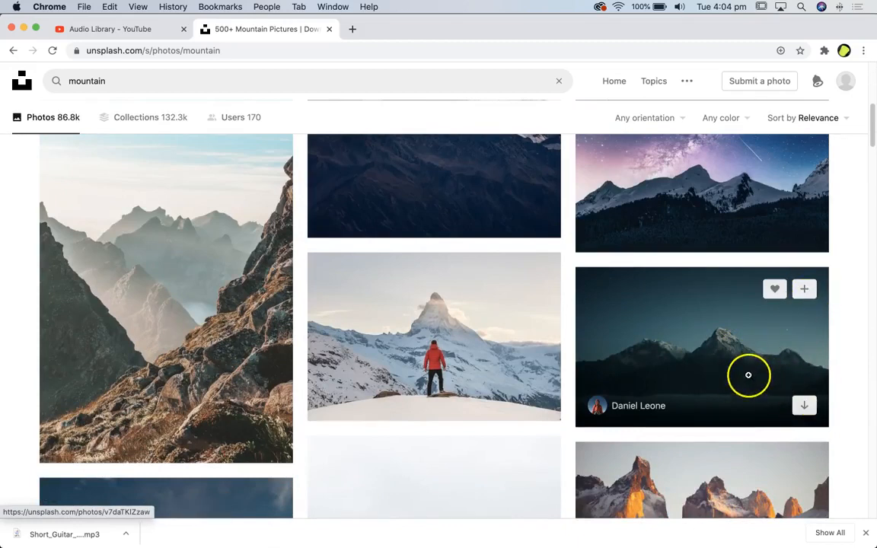
left_click(748, 374)
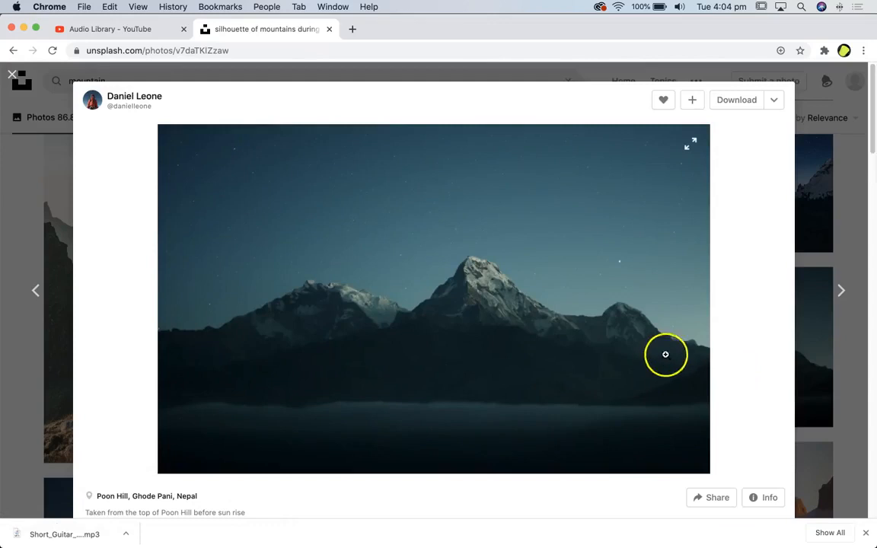
left_click(745, 102)
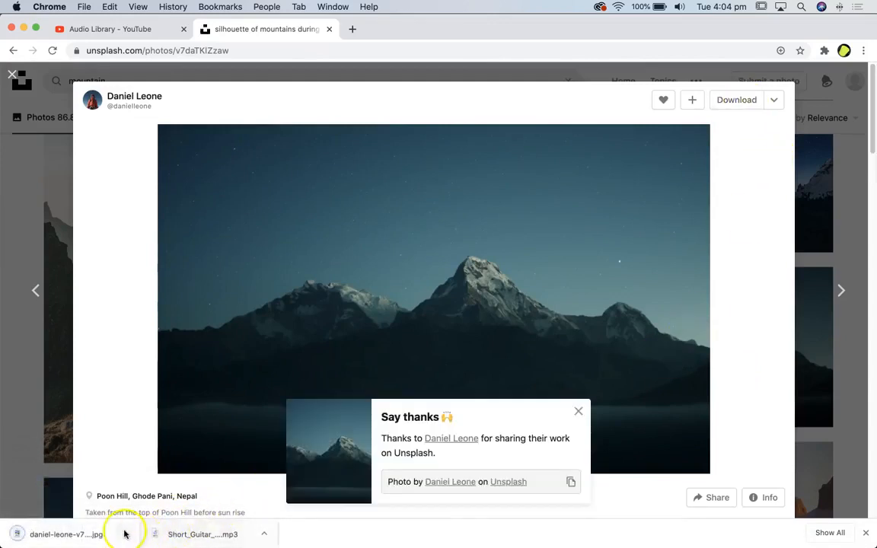
Move the downloaded mountain photo from Downloads into the graph editor folder on the Desktop and open that folder.
left_click(126, 534)
left_click(164, 517)
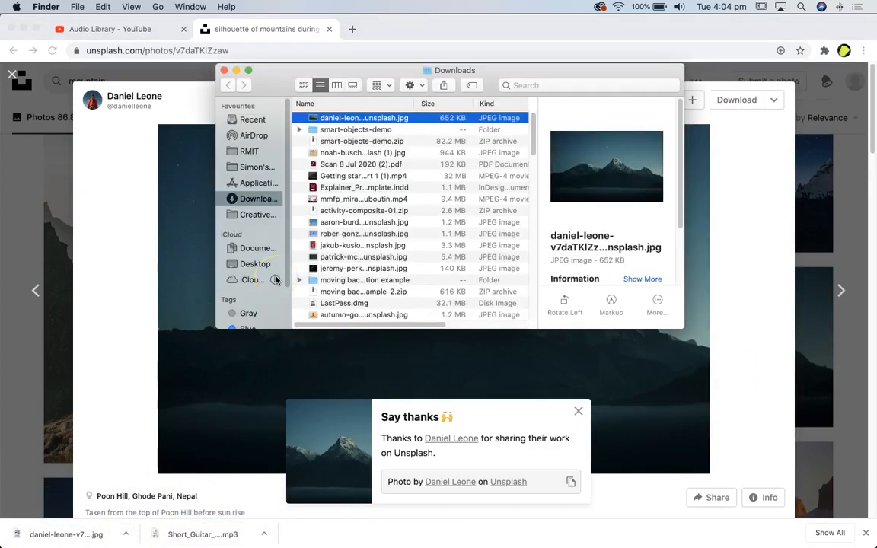
key("super+n")
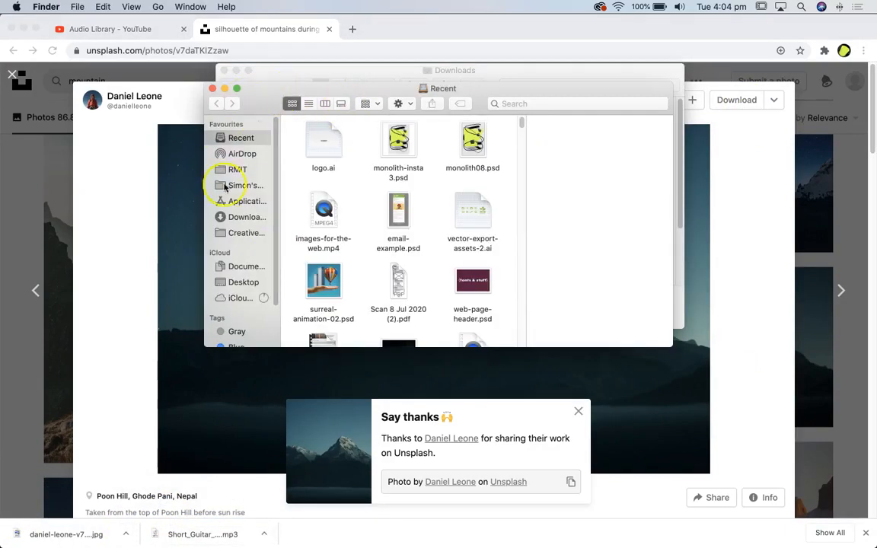
left_click(243, 283)
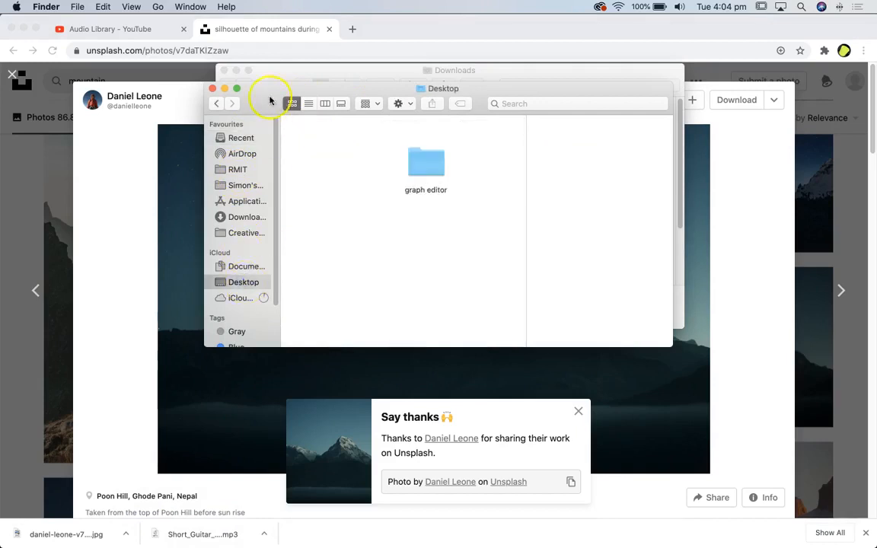
left_click_drag(270, 100, 253, 281)
left_click_drag(430, 124, 405, 341)
left_click(399, 346)
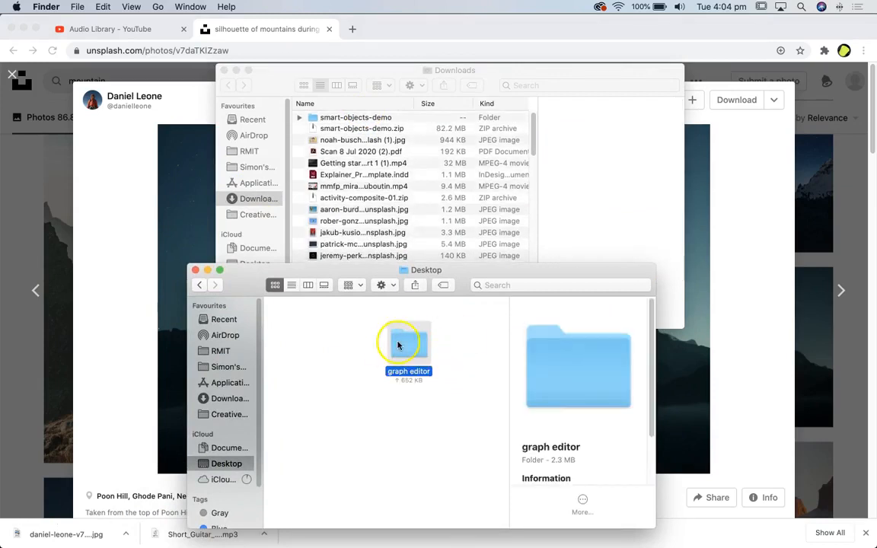
double_click(397, 345)
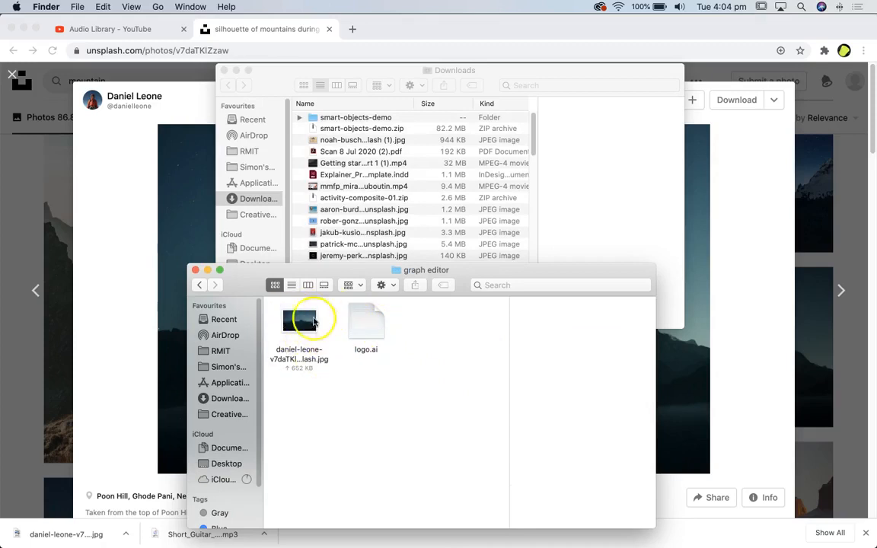
Switch to After Effects and save the project as graph-editor.aep in the Desktop's graph editor folder.
key("super+Tab")
key("super+Tab")
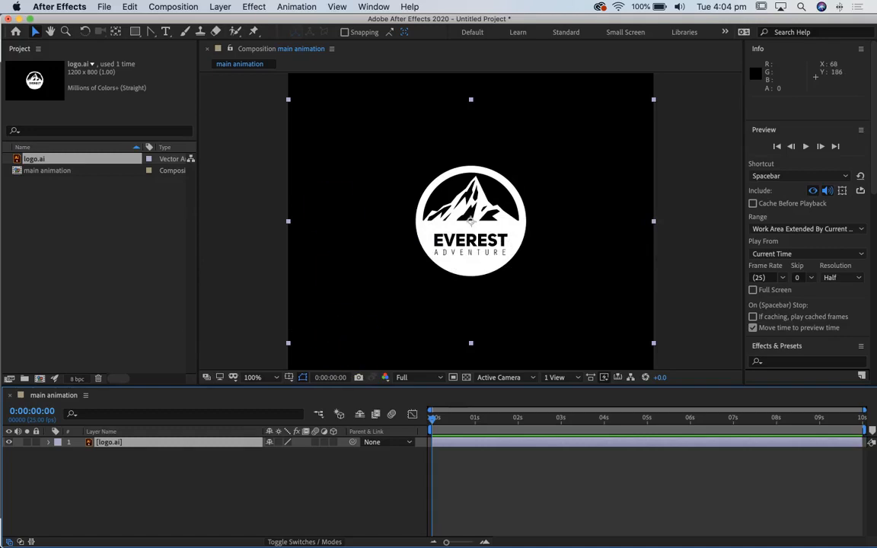
left_click(104, 7)
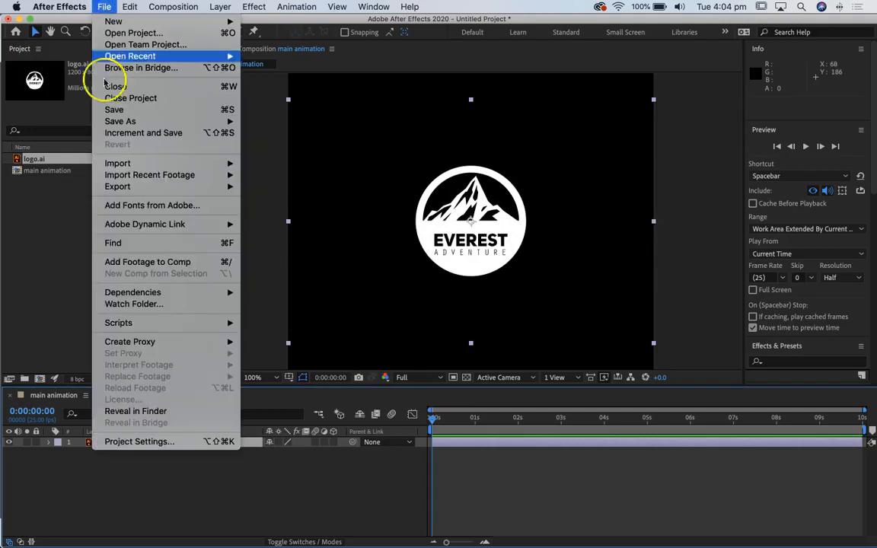
left_click(107, 122)
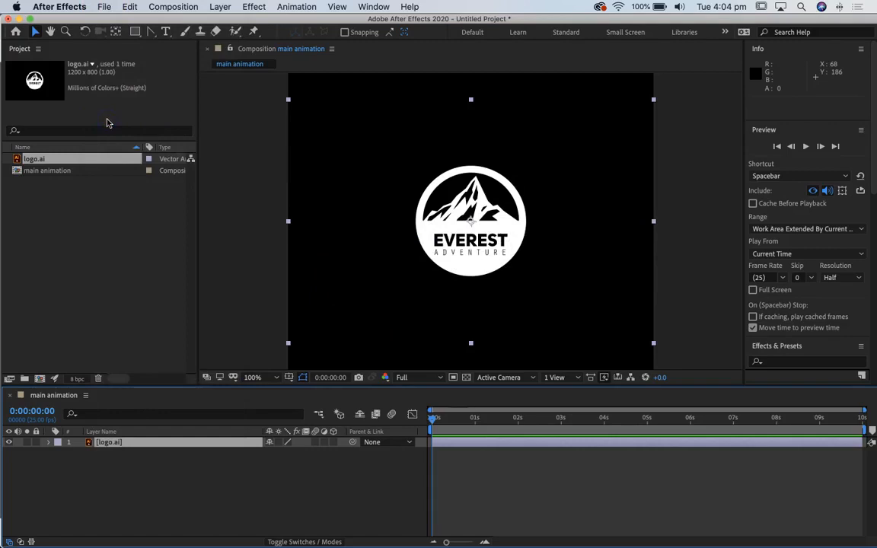
left_click(106, 7)
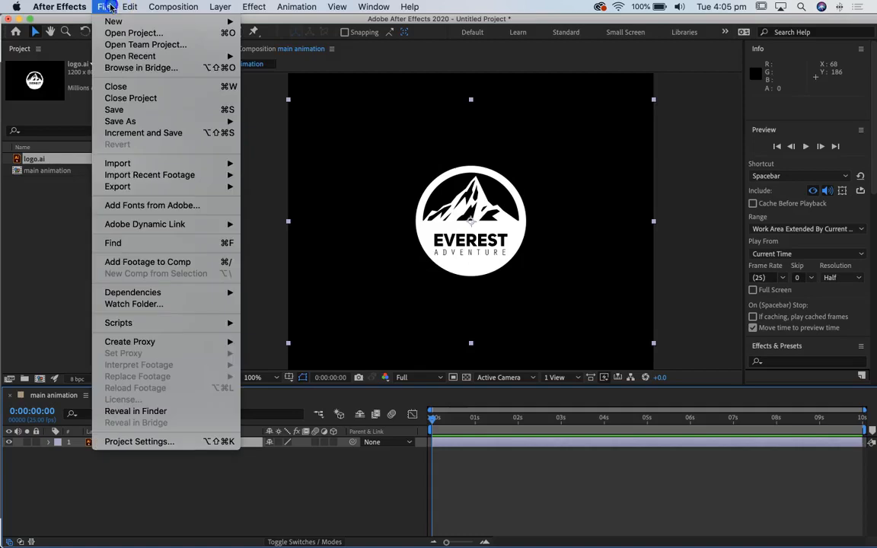
mouse_move(107, 121)
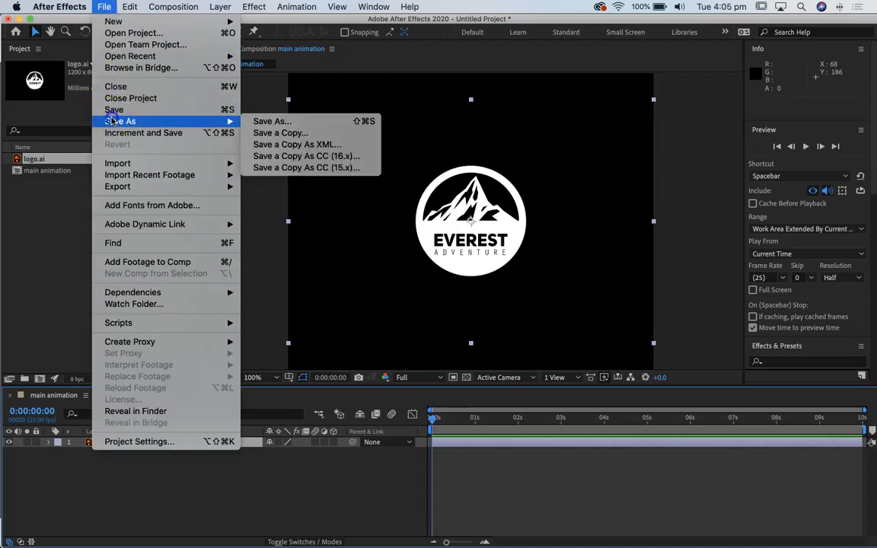
left_click(256, 122)
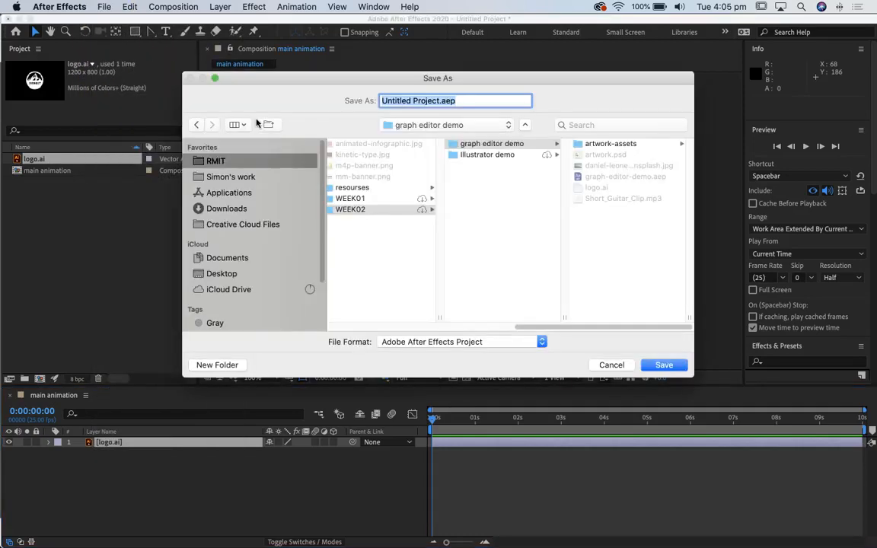
left_click(435, 103)
left_click_drag(439, 103, 335, 100)
type("graph-editor")
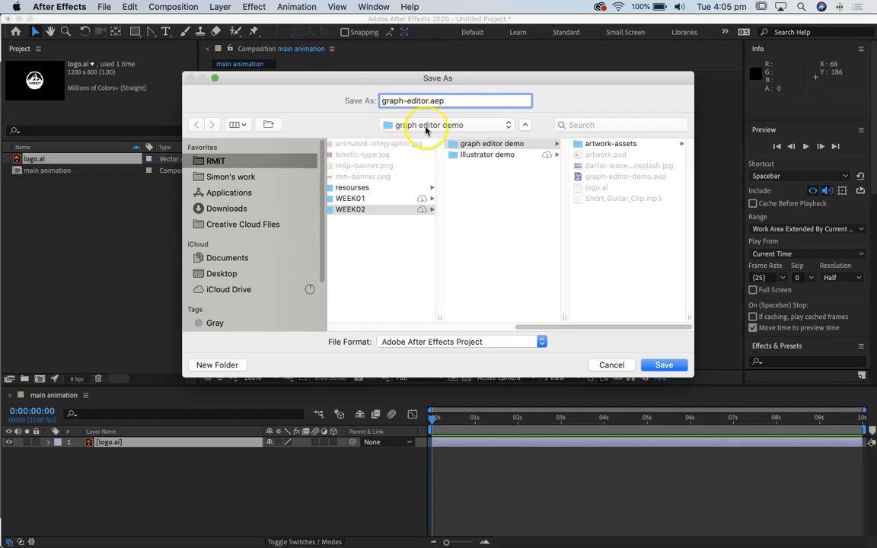
left_click(426, 130)
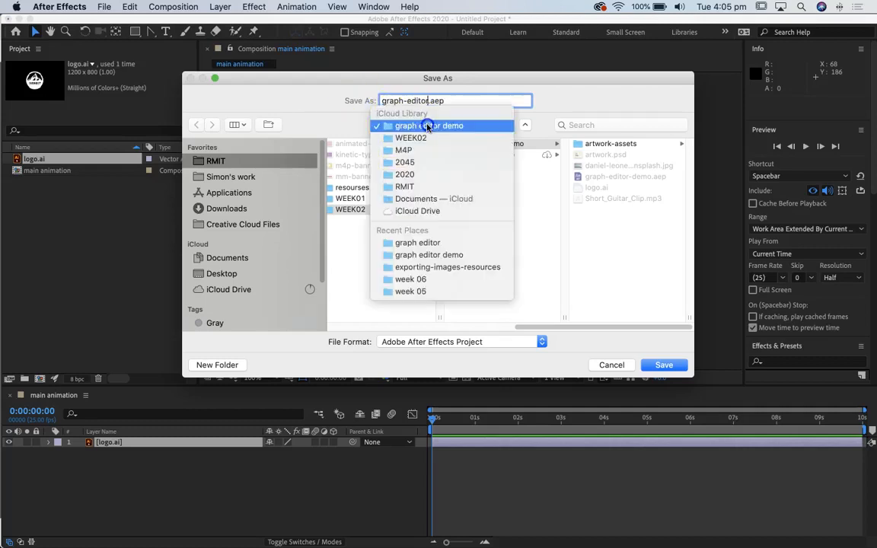
left_click(432, 243)
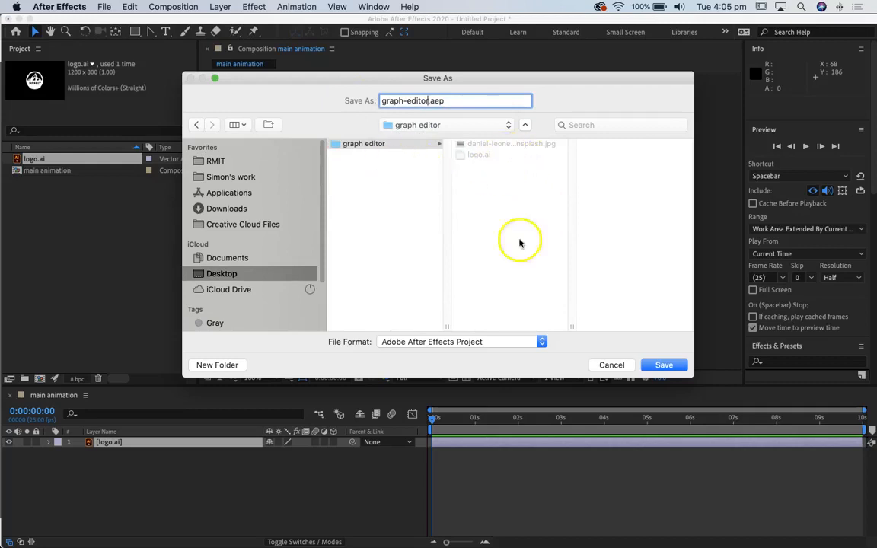
left_click(650, 364)
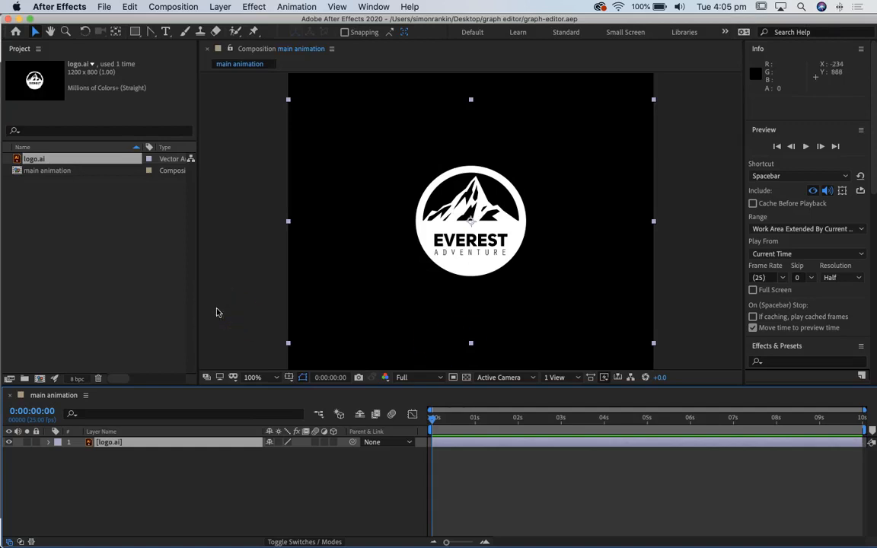
Import the mountain photo JPEG from the graph editor folder as footage and place it beneath logo.ai in the main animation composition.
left_click(105, 7)
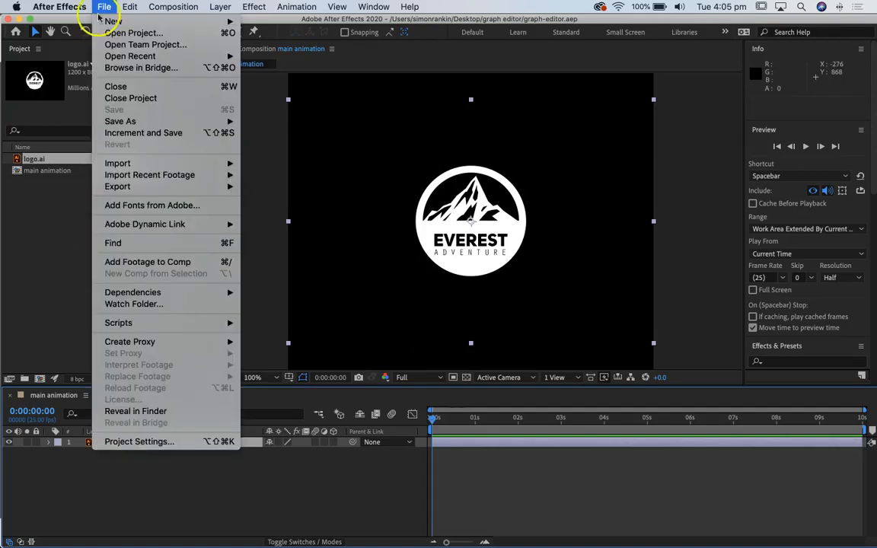
mouse_move(127, 162)
left_click(261, 163)
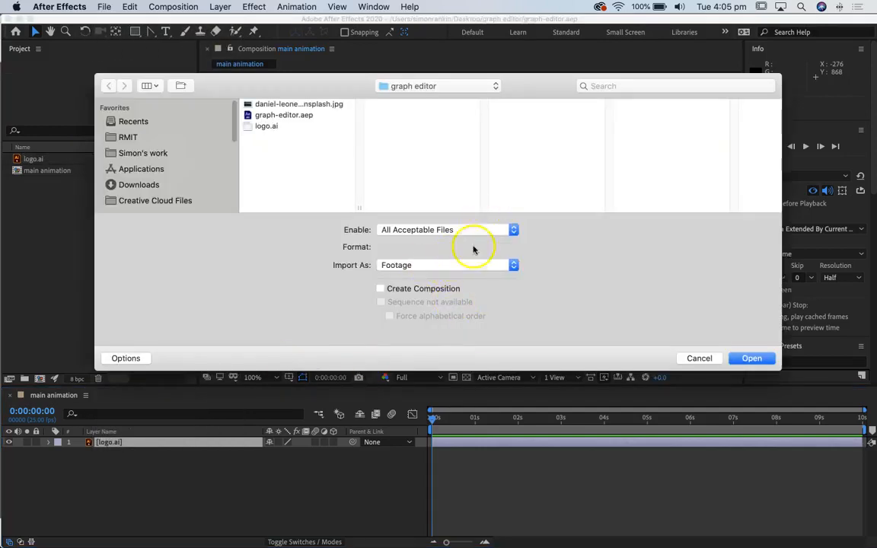
left_click(289, 105)
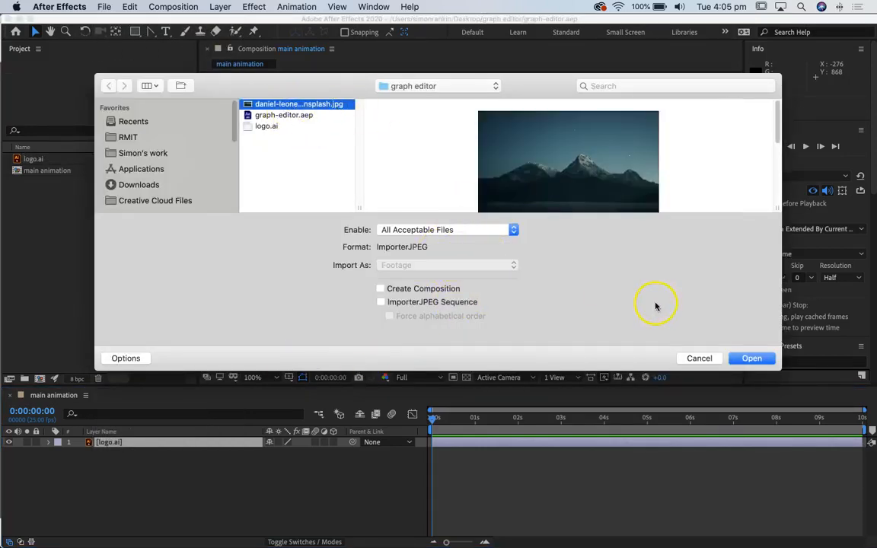
left_click(752, 359)
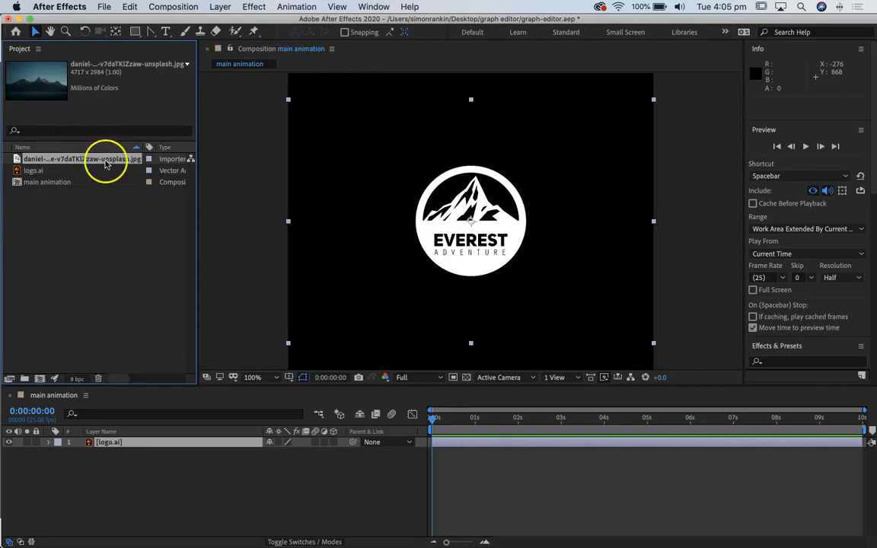
left_click_drag(53, 170, 94, 459)
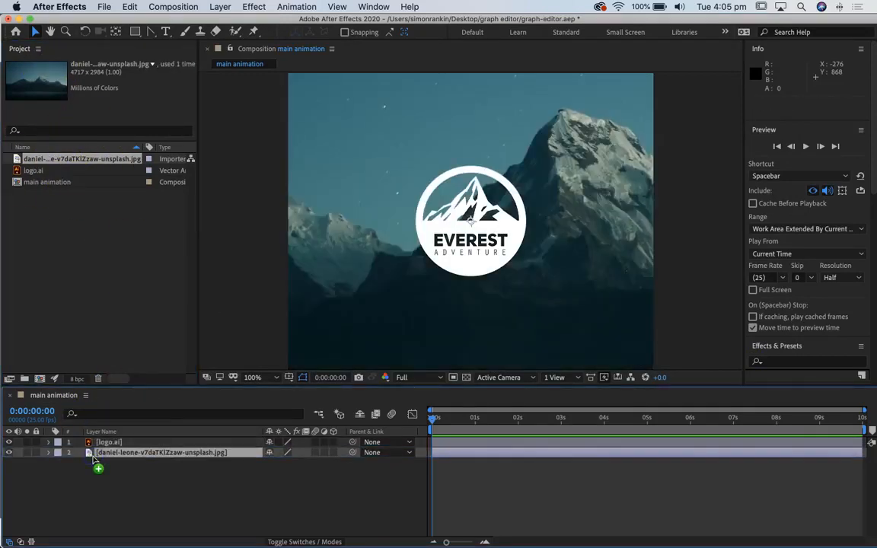
Move the mountain photo layer to about 232, 544 so its main peak is centred behind the logo.
key("comma")
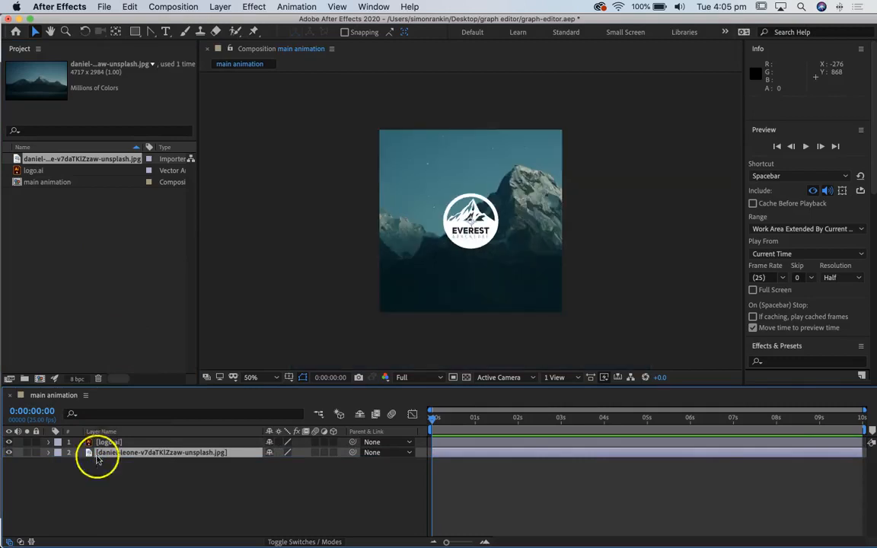
left_click(445, 423)
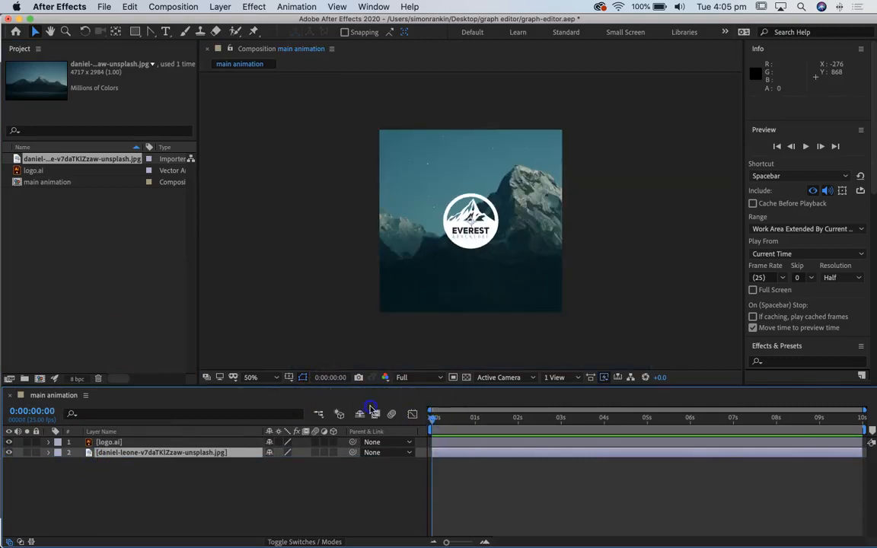
left_click(162, 452)
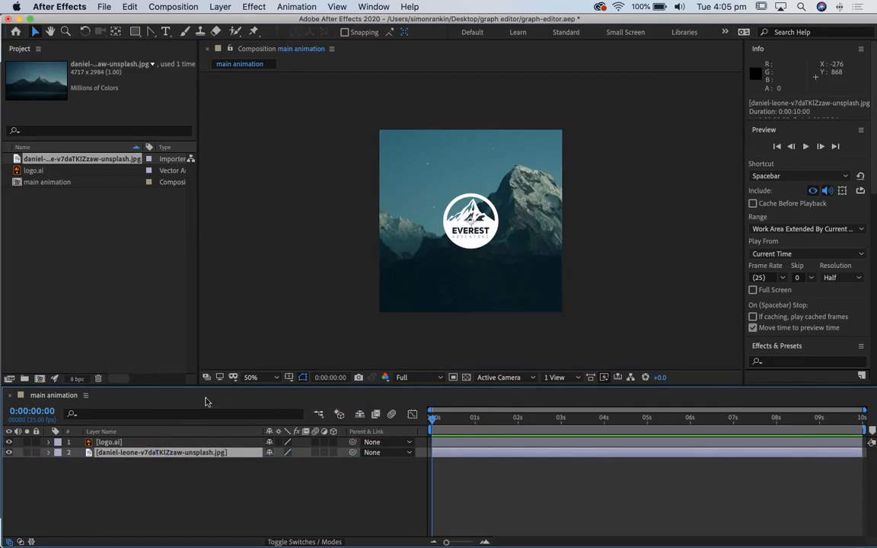
left_click(411, 163)
key("comma")
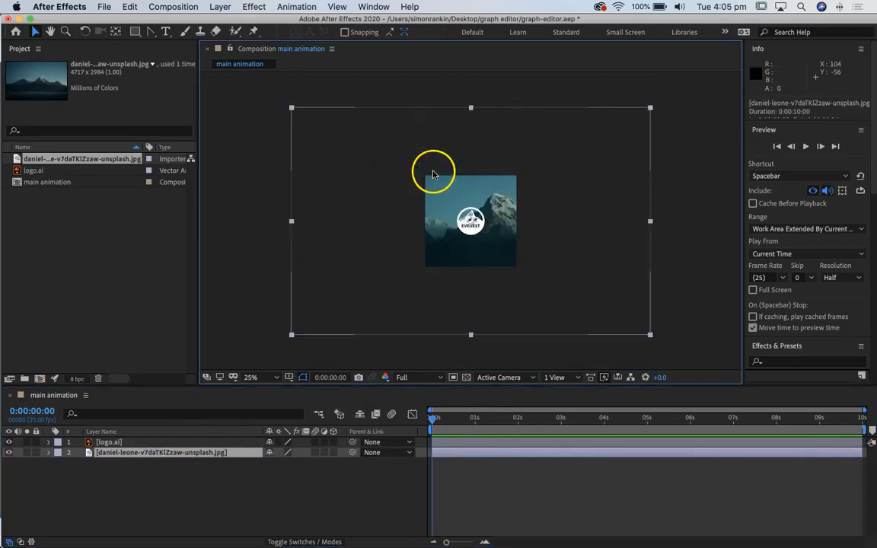
mouse_move(534, 200)
left_mouse_down()
mouse_move(453, 204)
mouse_move(466, 188)
mouse_move(397, 175)
mouse_move(542, 188)
mouse_move(513, 182)
mouse_move(529, 188)
left_mouse_up()
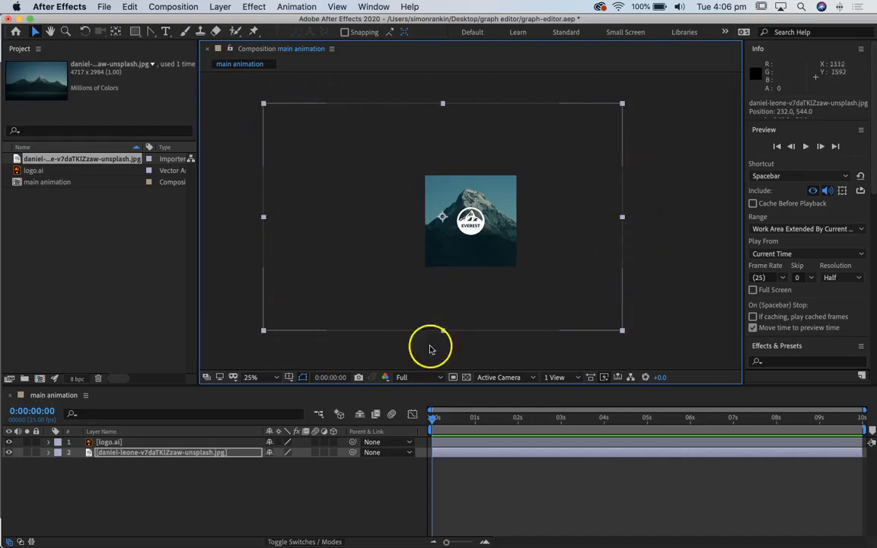
Hide the logo layer and add Position keyframes to the mountain photo layer at 4 seconds and at 0 seconds.
left_click(9, 442)
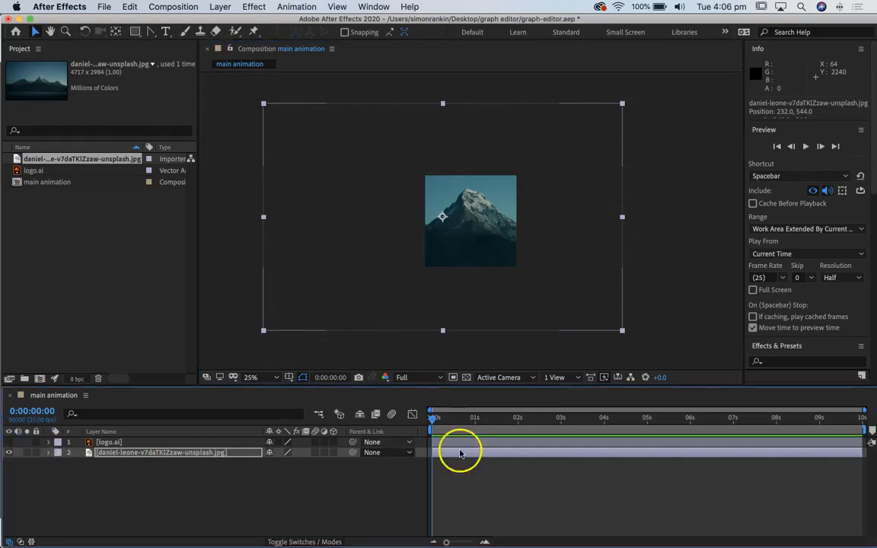
left_click(141, 453)
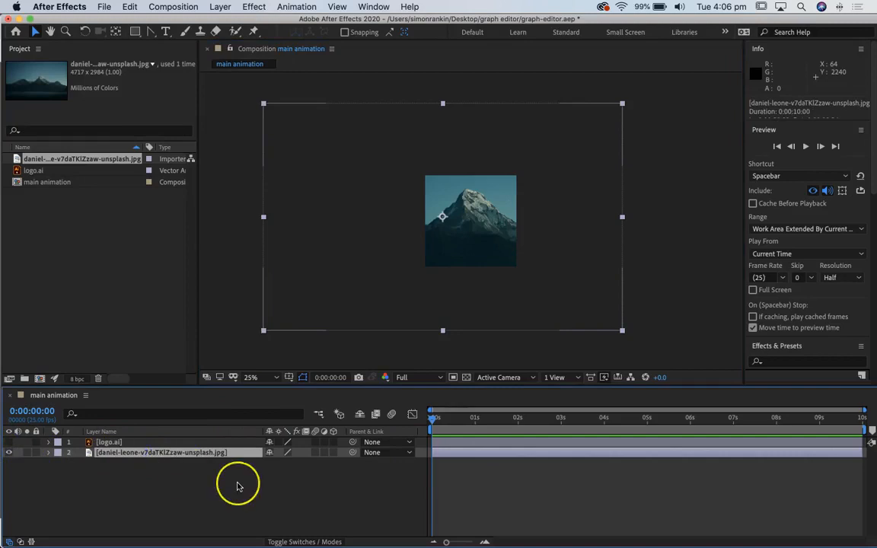
key("p")
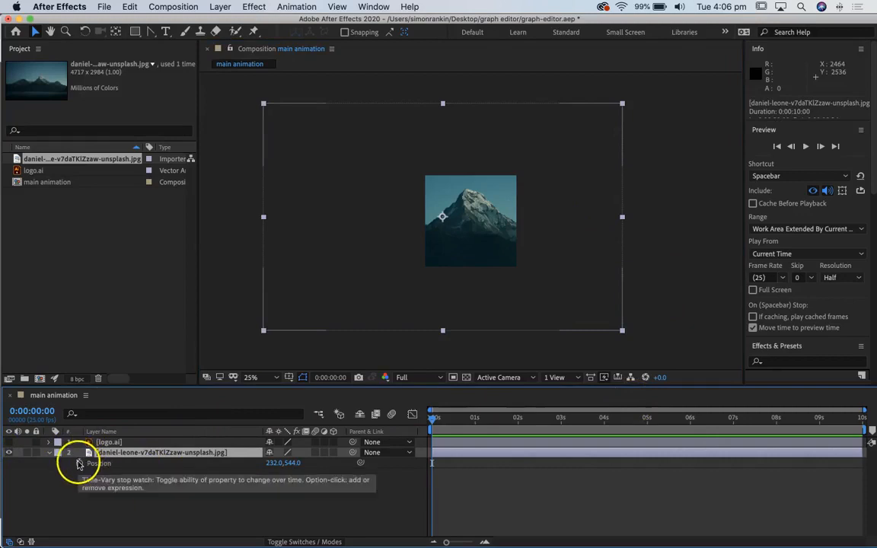
left_click_drag(435, 417, 605, 441)
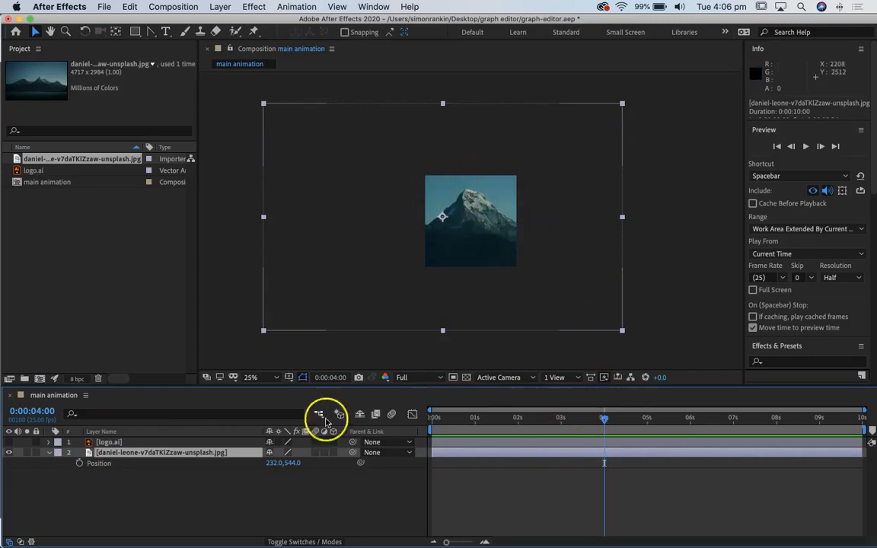
left_click(80, 463)
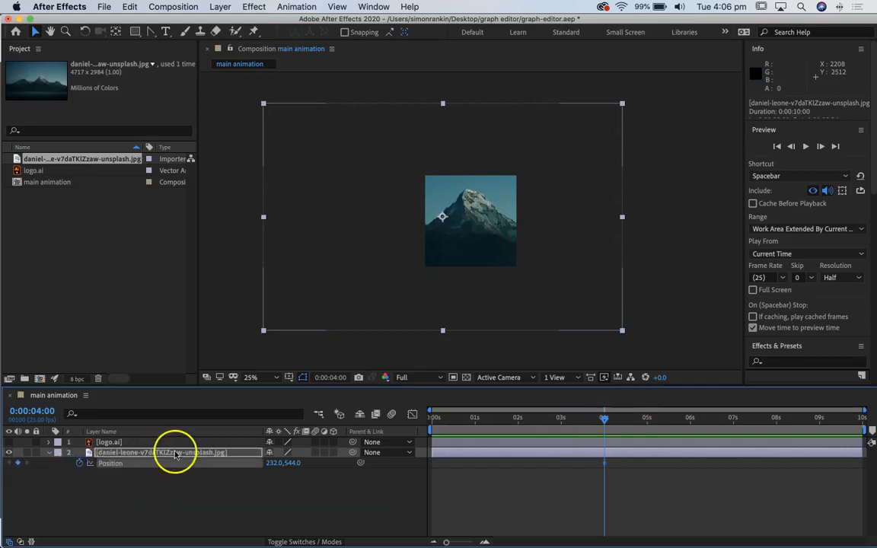
left_click_drag(605, 420, 454, 420)
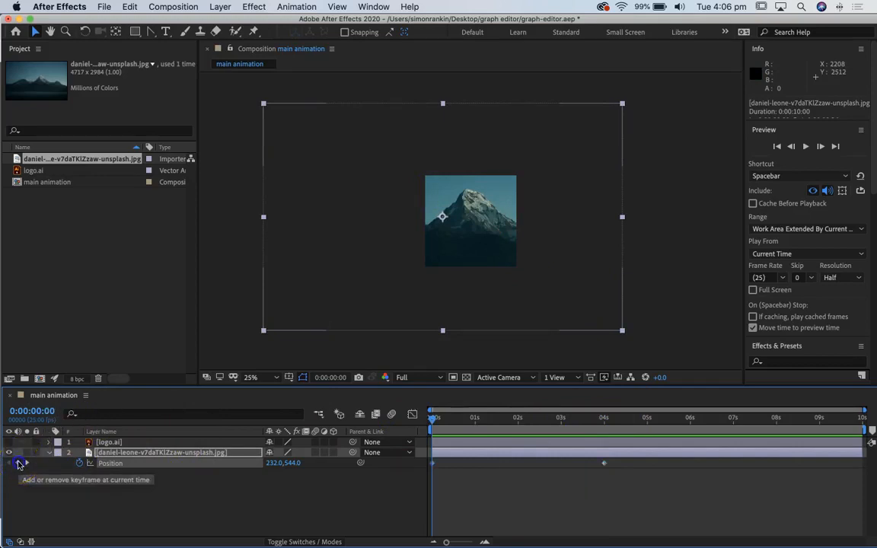
Add the mountain photo layer's Position keyframe at 0 seconds and shift the layer horizontally to 2336, 544.
left_click(20, 464)
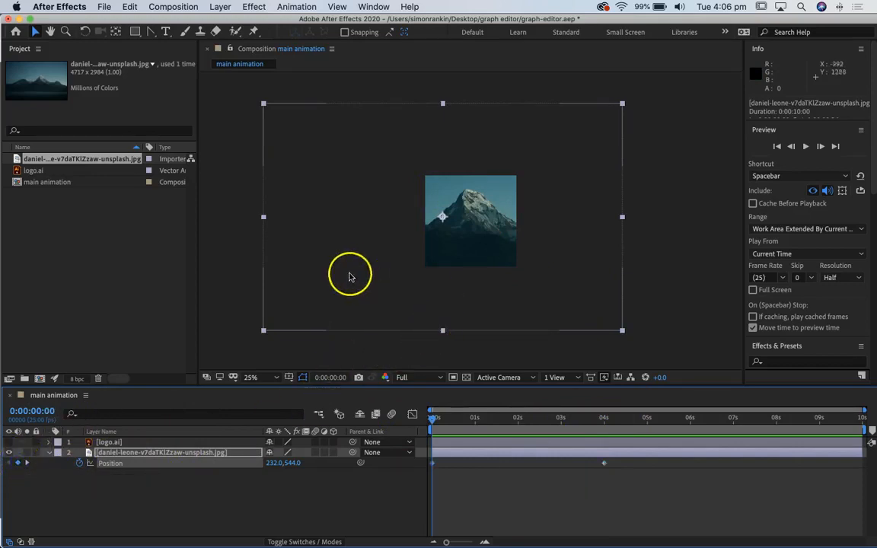
left_click_drag(319, 303, 471, 283)
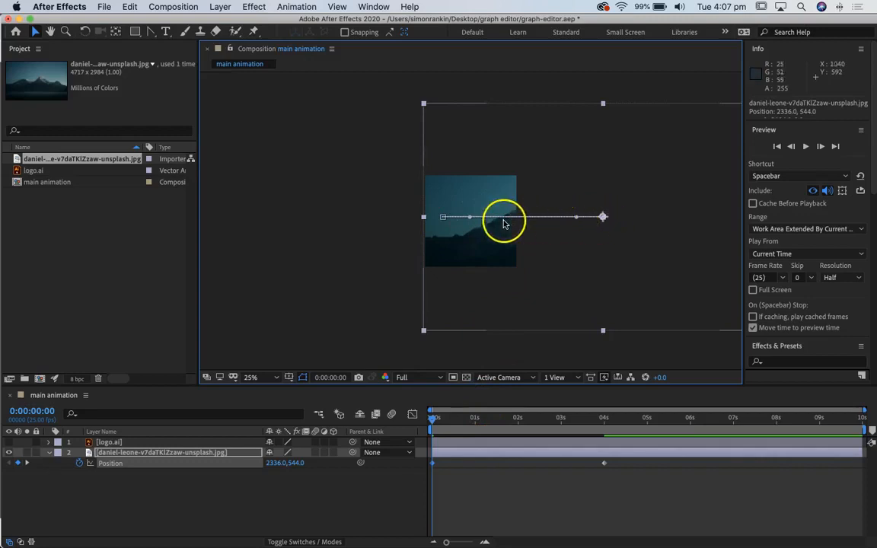
key("period")
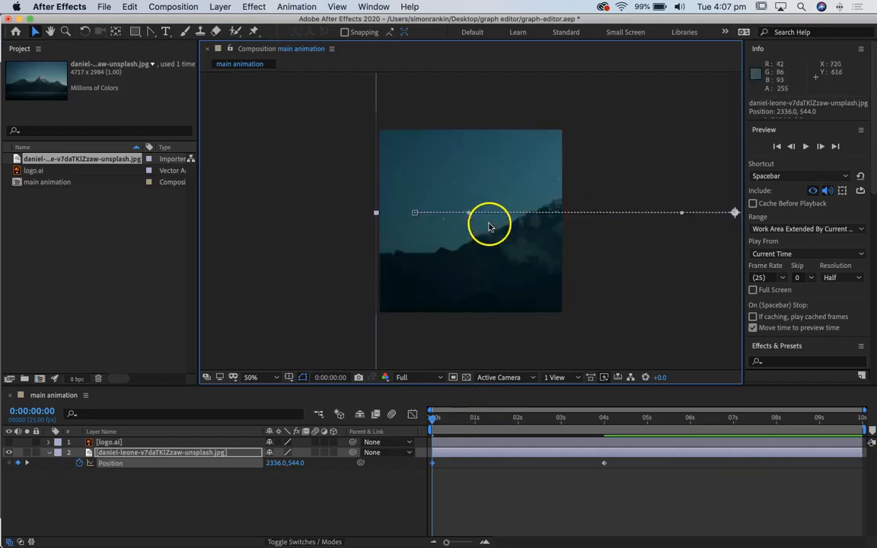
scroll(554, 228, "right", 5)
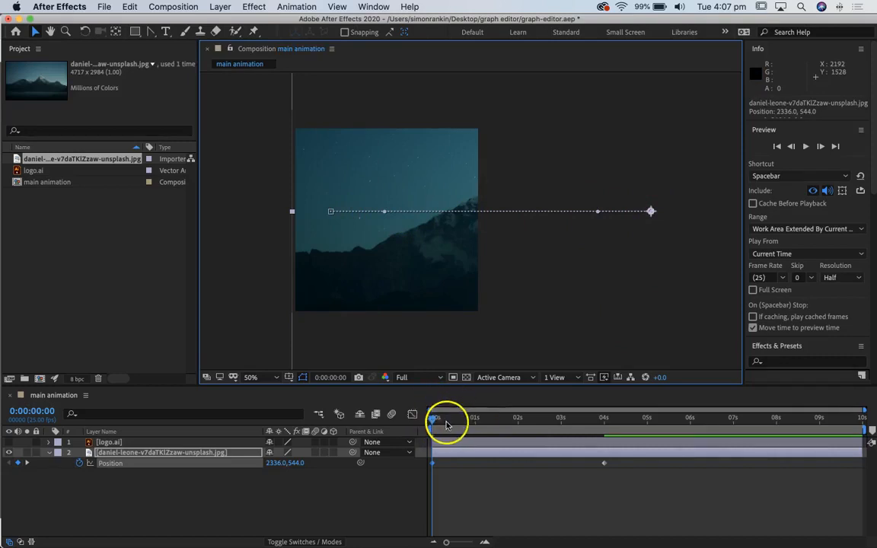
Scrub and play the mountain photo's position animation between 0 and 4 seconds to examine its motion.
left_click_drag(432, 418, 605, 439)
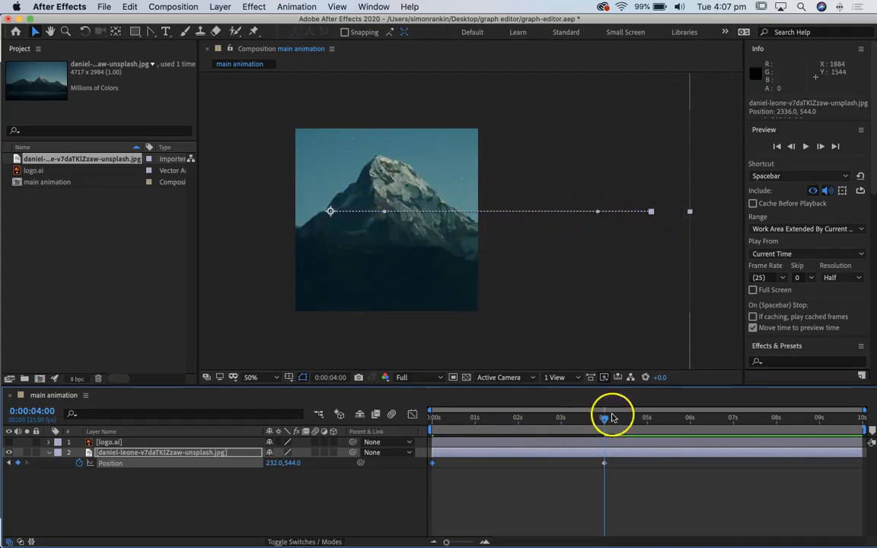
mouse_move(604, 418)
left_mouse_down()
mouse_move(403, 421)
mouse_move(596, 419)
mouse_move(603, 427)
left_mouse_up()
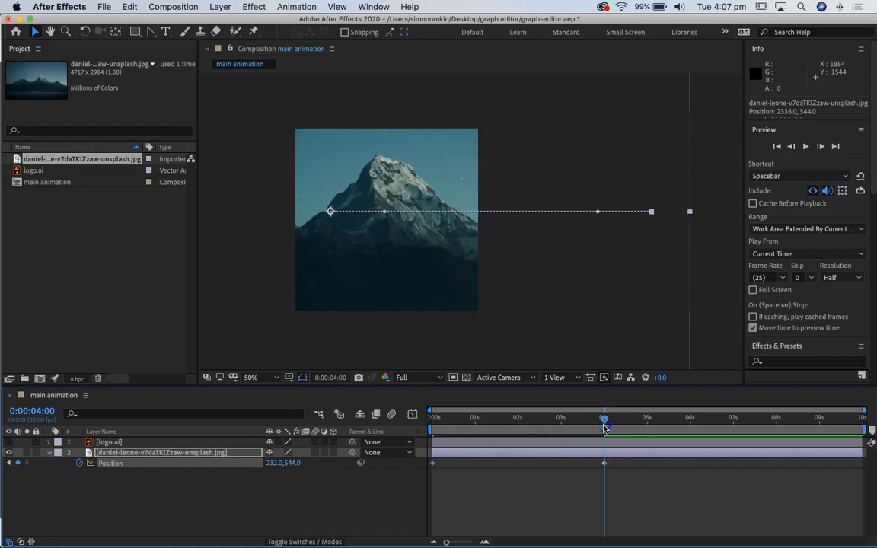
left_click_drag(605, 428, 432, 421)
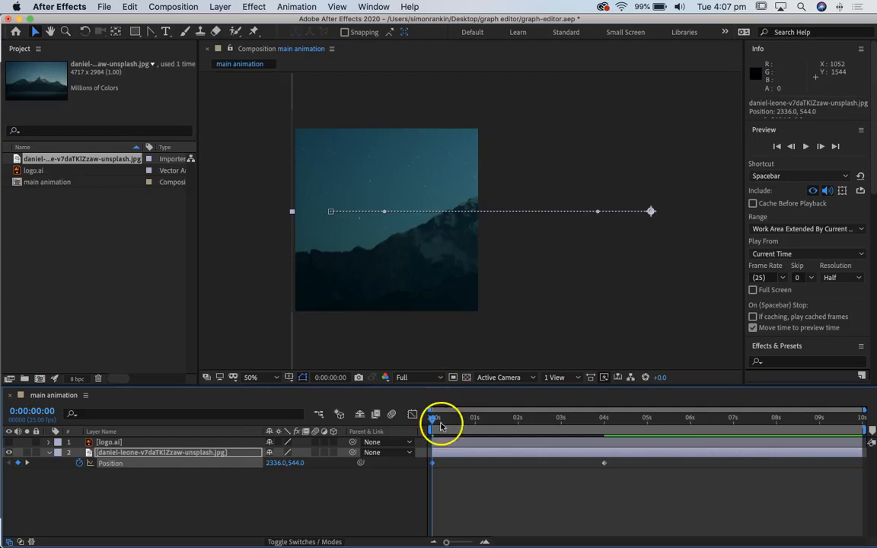
key("space")
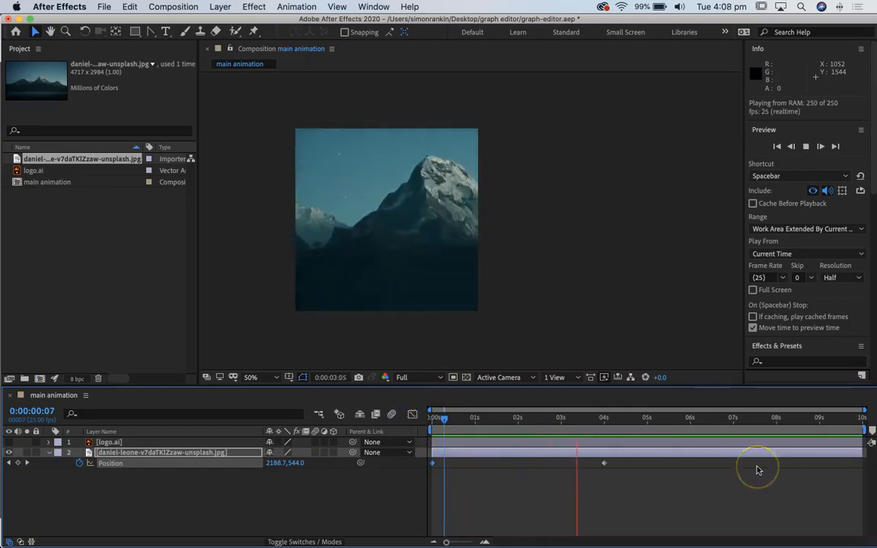
key("space")
left_click_drag(644, 418, 316, 416)
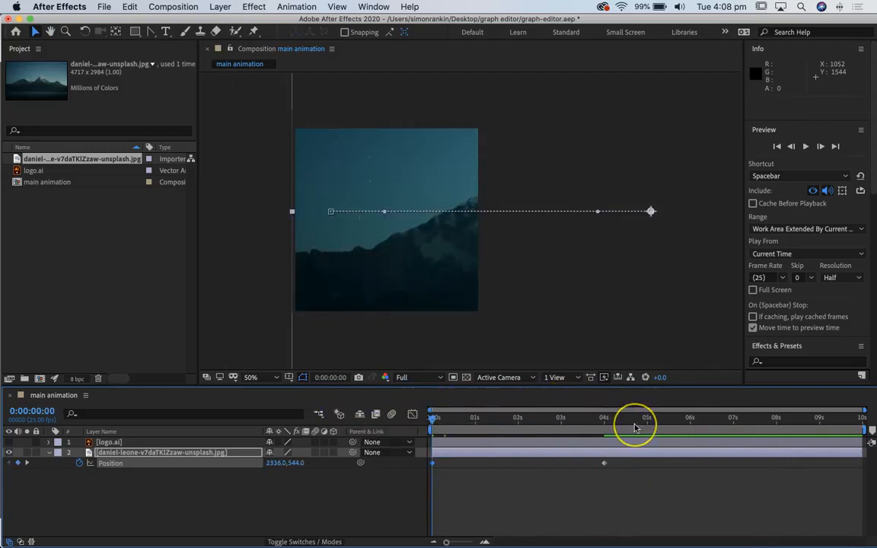
key("space")
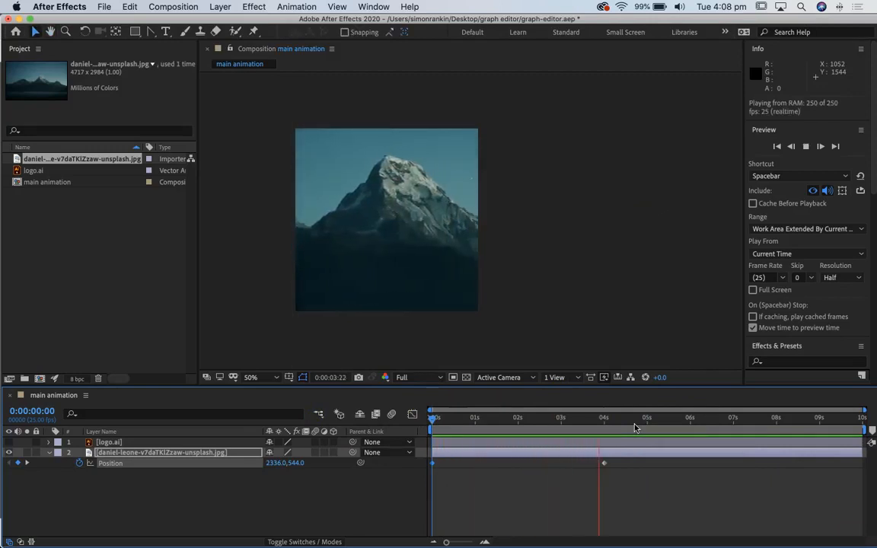
left_click(624, 418)
left_click_drag(624, 419, 432, 418)
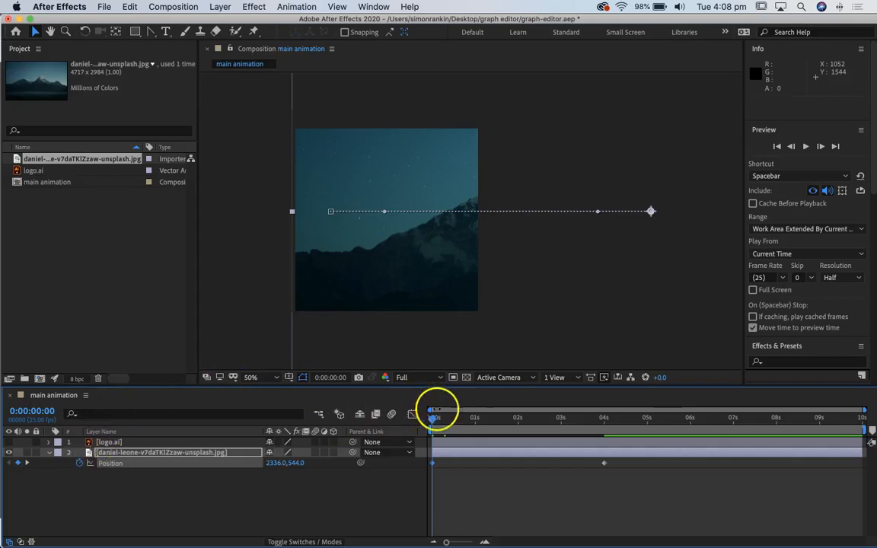
left_click_drag(433, 420, 378, 423)
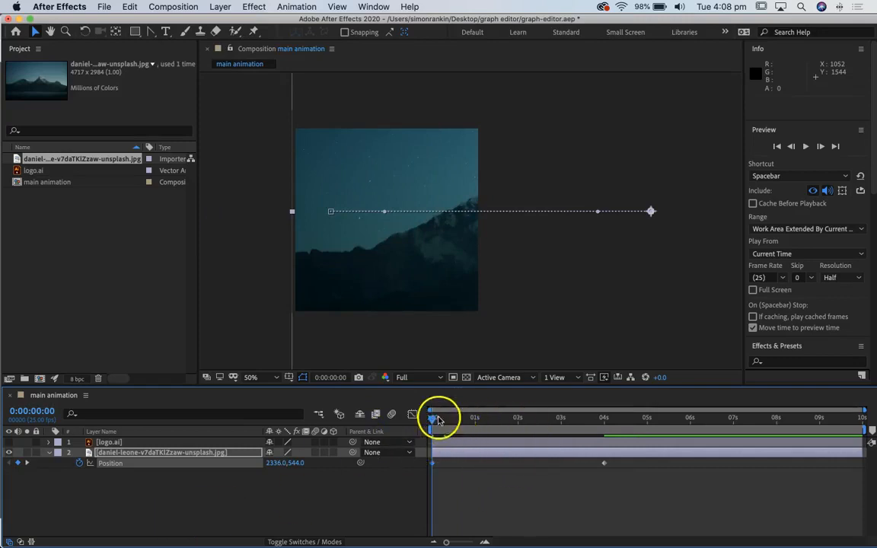
left_click_drag(435, 421, 434, 421)
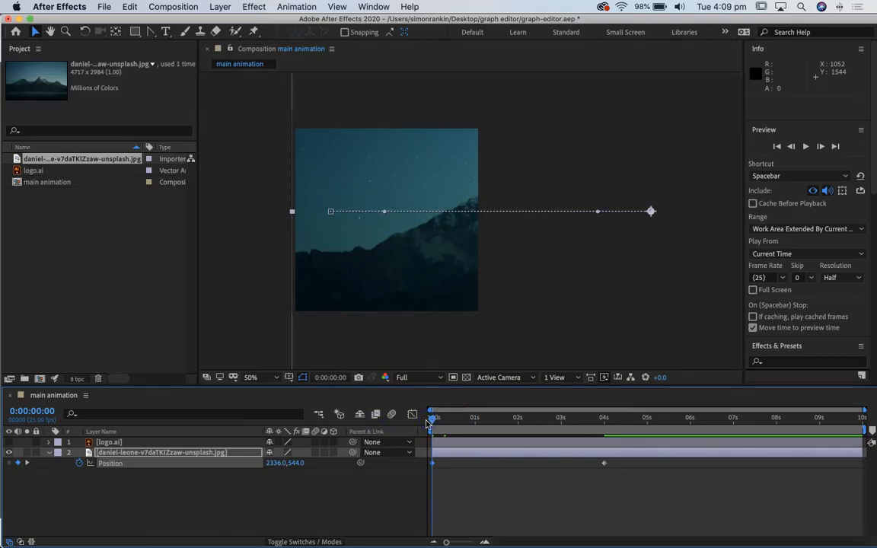
Select both Position keyframes of the mountain photo layer.
left_click(568, 494)
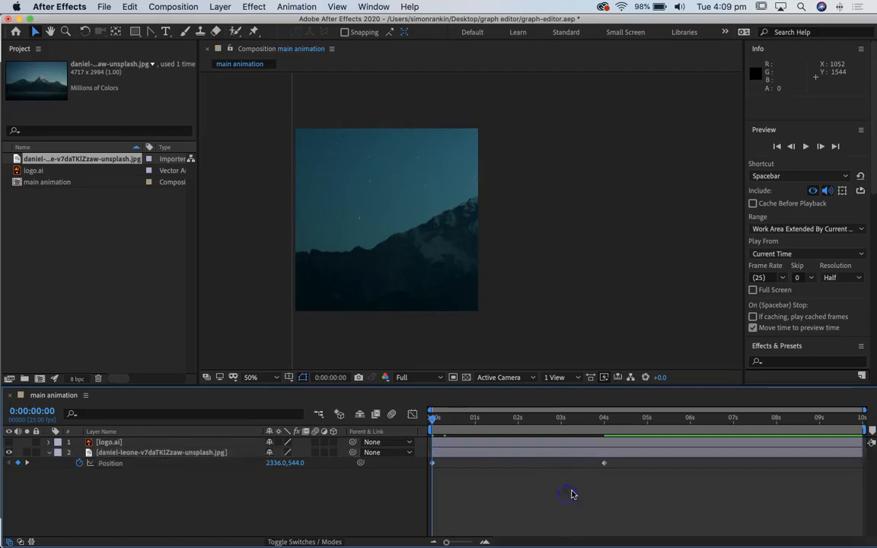
left_click(109, 464)
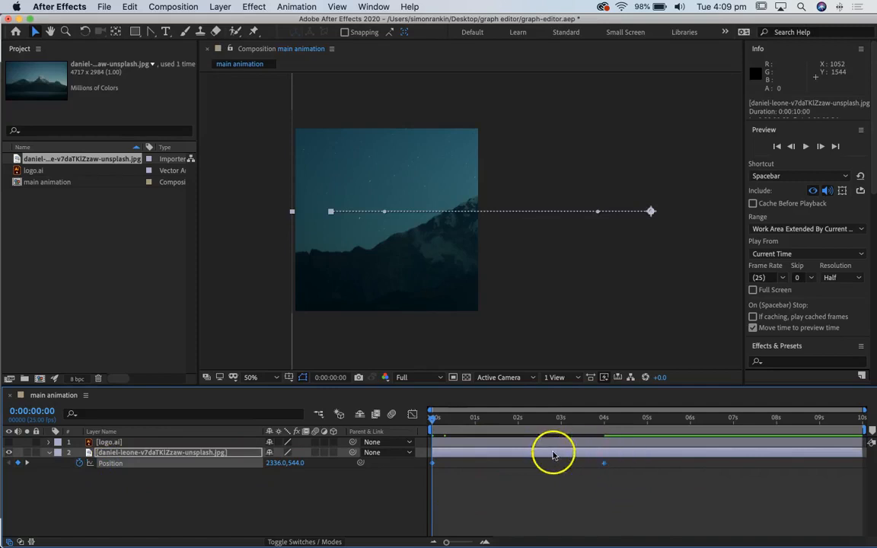
left_click(170, 512)
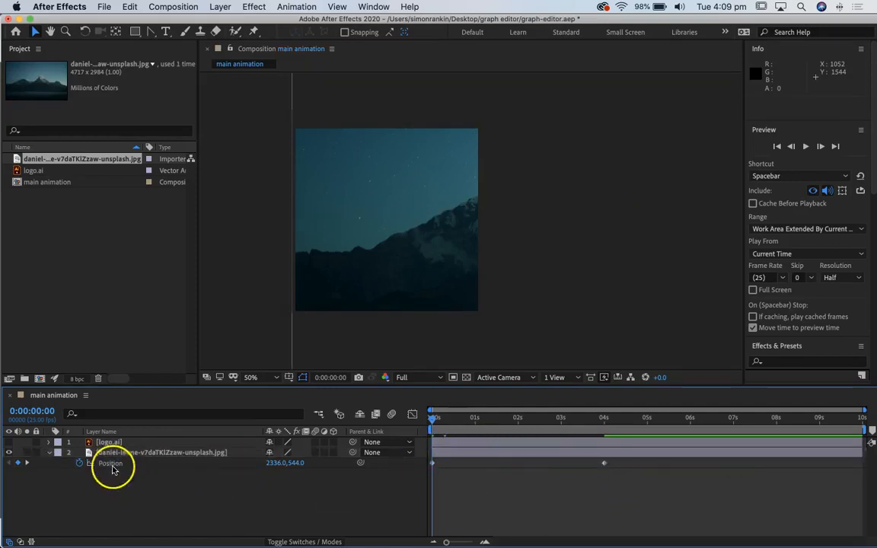
left_click(108, 464)
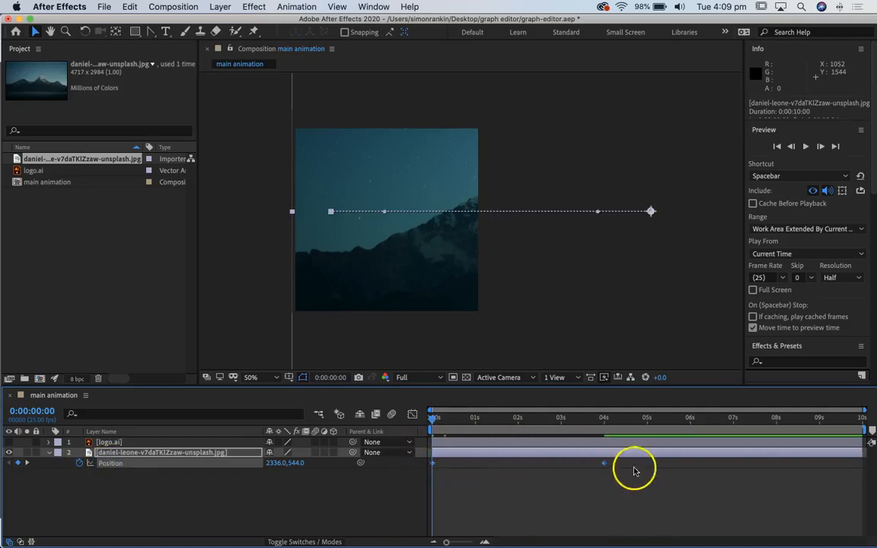
left_click_drag(639, 490, 429, 463)
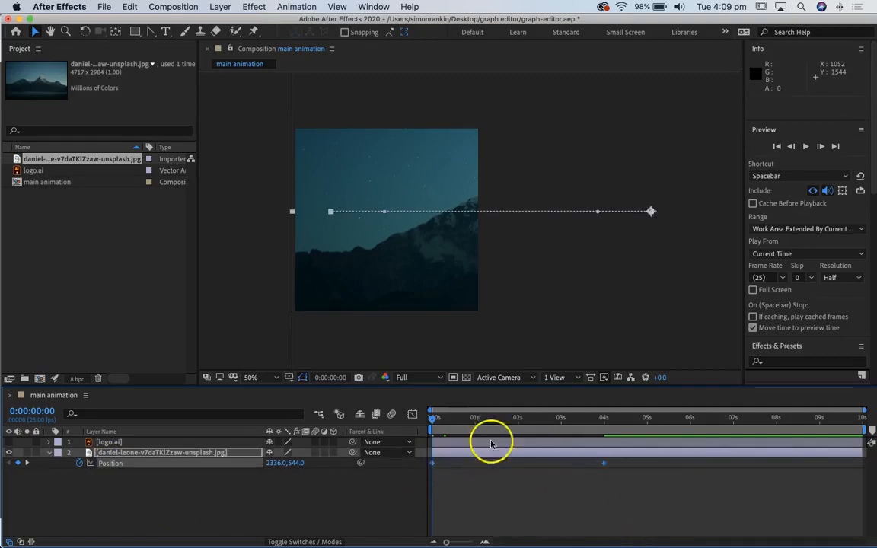
left_click(219, 6)
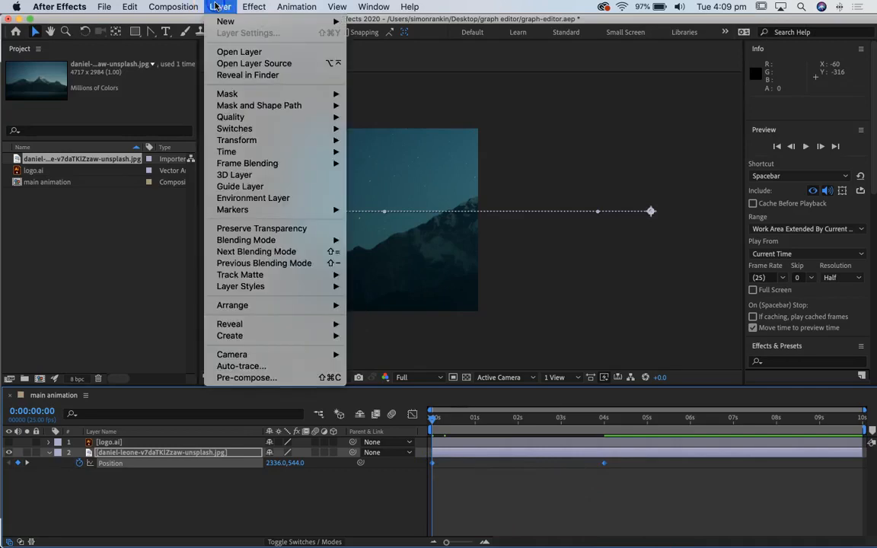
mouse_move(257, 290)
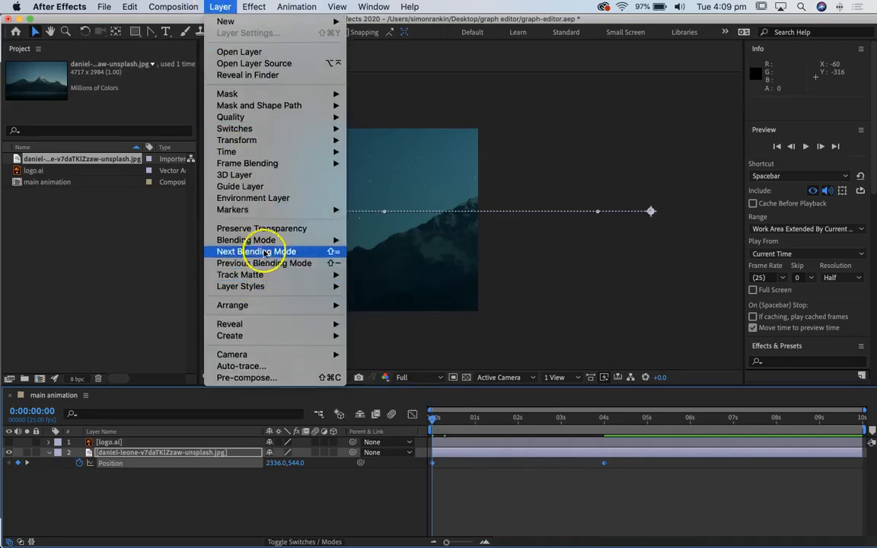
mouse_move(264, 242)
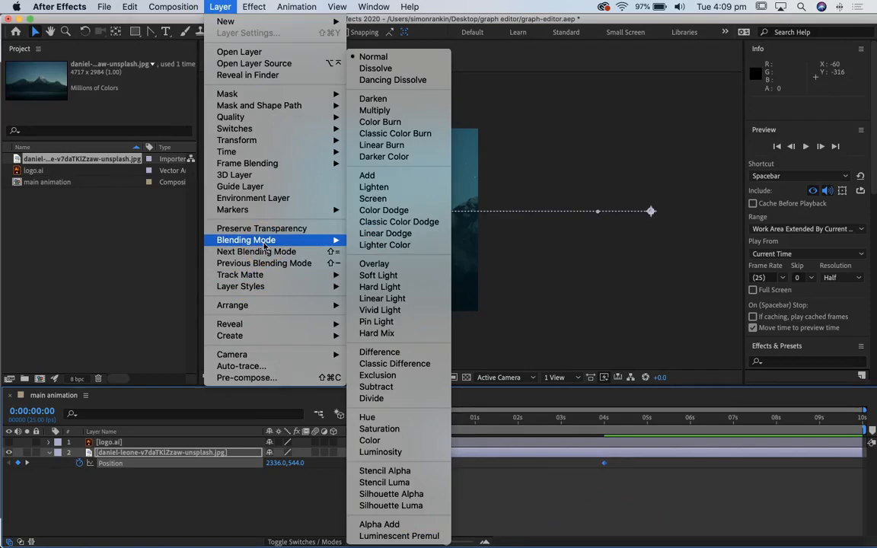
mouse_move(172, 6)
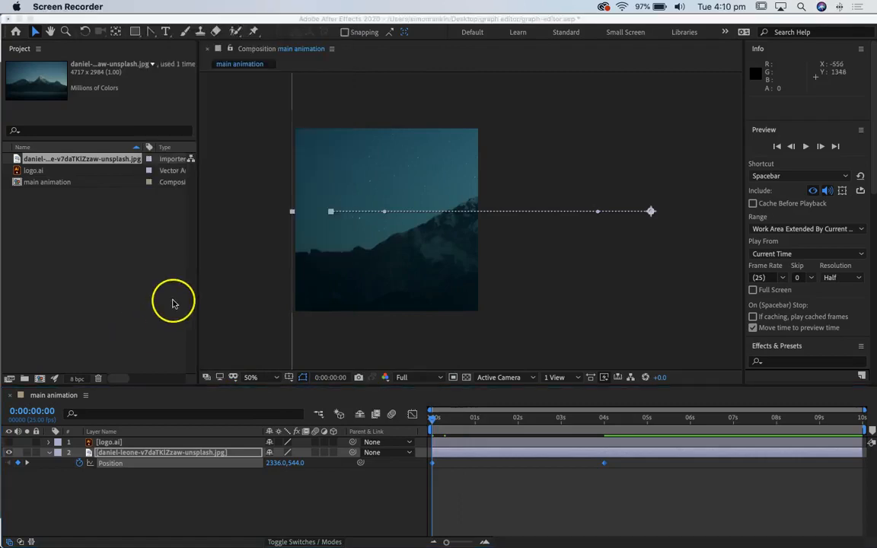
left_click(173, 303)
left_click(296, 7)
left_click(381, 323)
left_click_drag(651, 477, 429, 457)
left_click(281, 6)
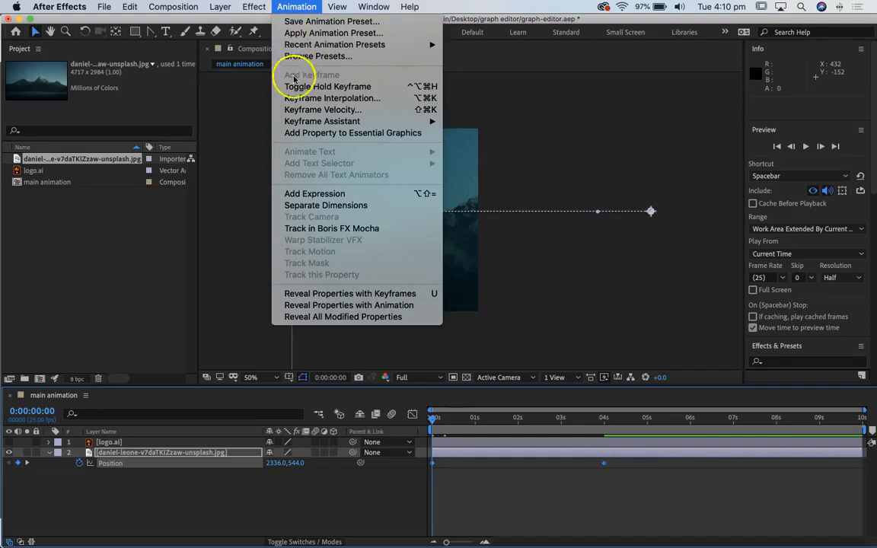
mouse_move(304, 121)
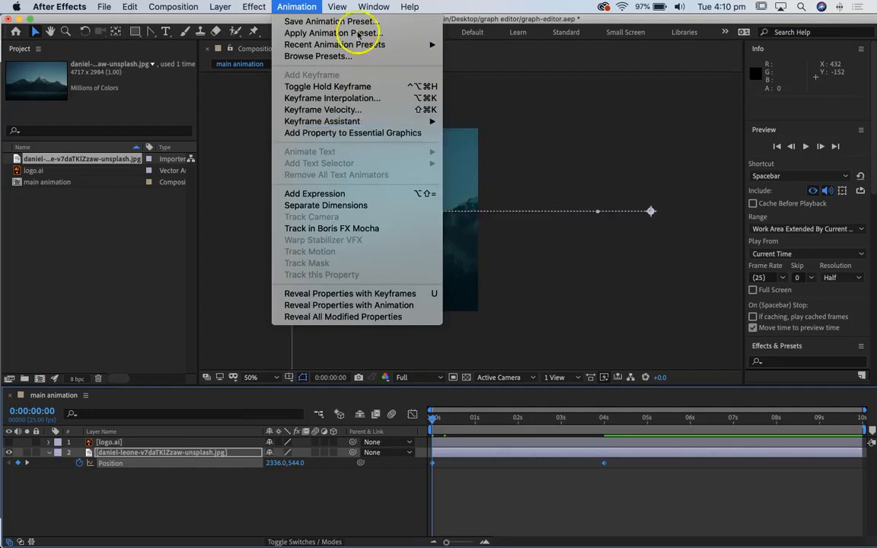
left_click(283, 6)
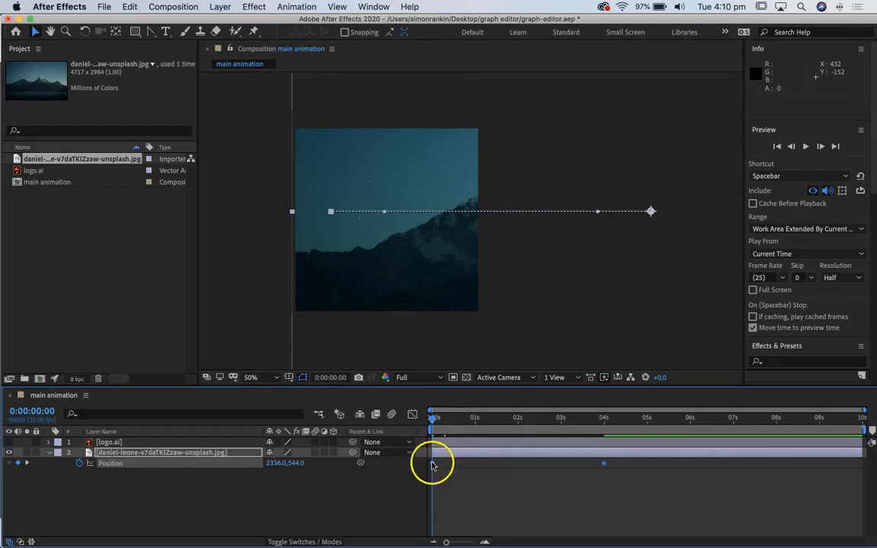
Try Easy Ease on the mountain photo layer's selected Position keyframes and undo it.
right_click(431, 463)
mouse_move(517, 535)
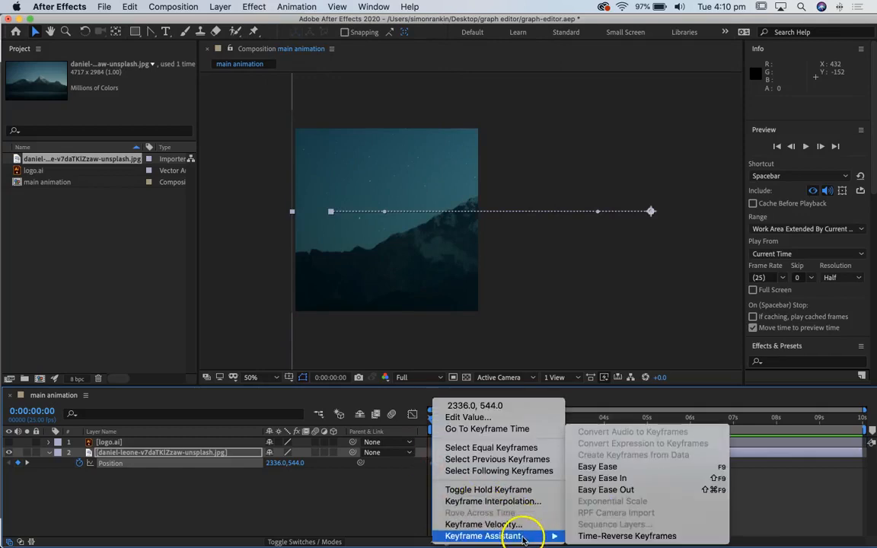
left_click(596, 467)
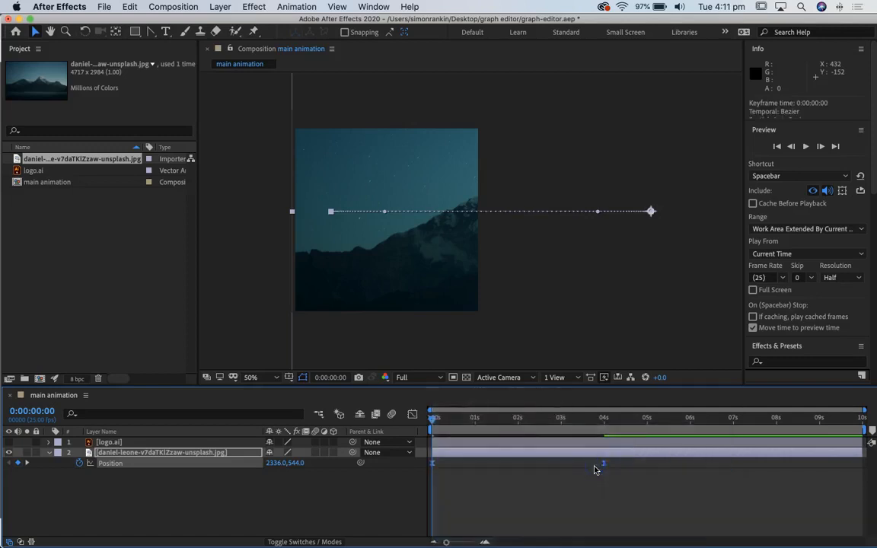
key("super+z")
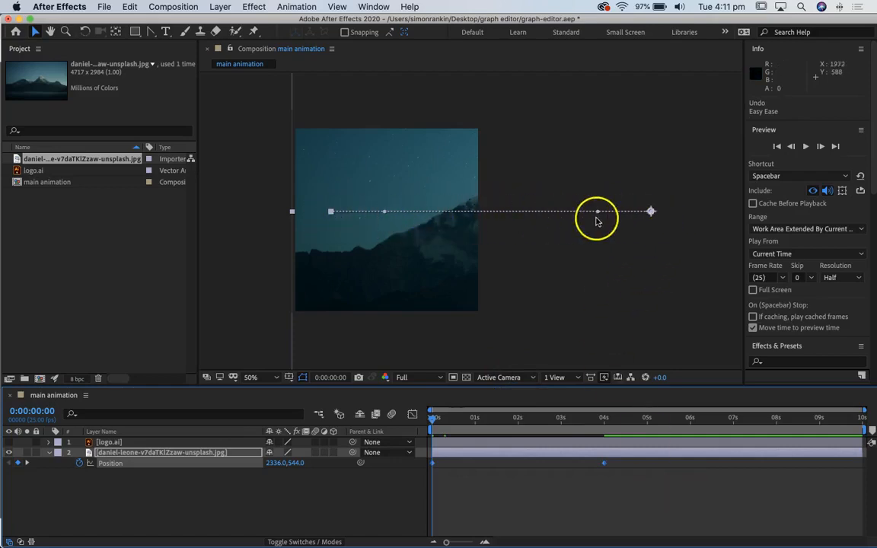
Apply Easy Ease to both Position keyframes of the mountain photo layer, at 0 and 4 seconds.
left_click_drag(632, 478, 429, 465)
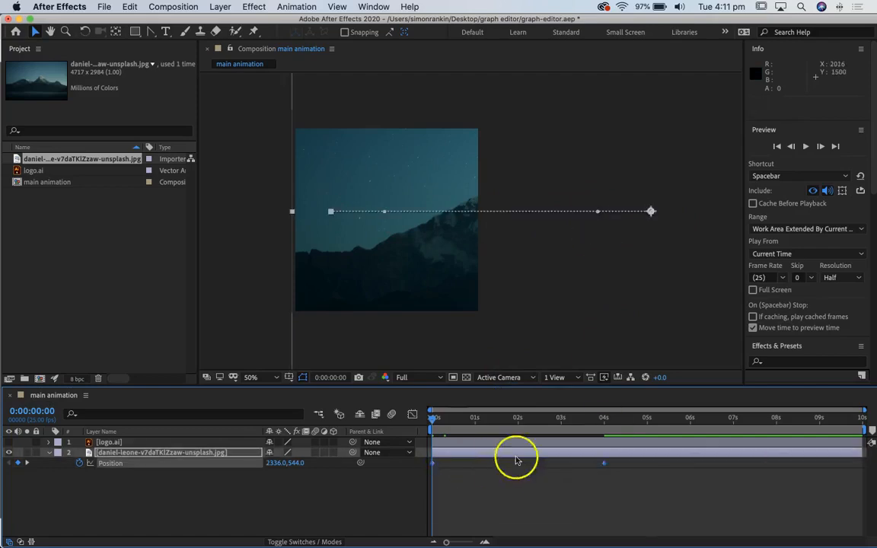
right_click(601, 466)
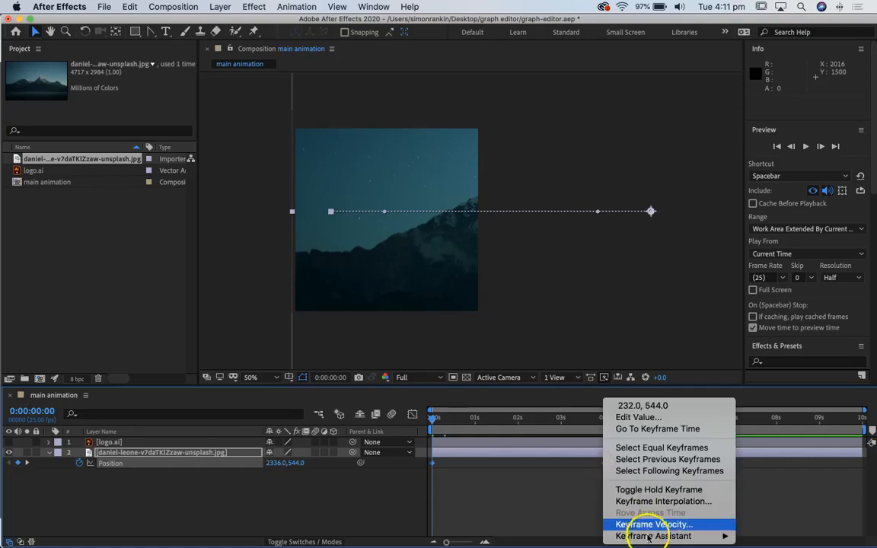
mouse_move(651, 539)
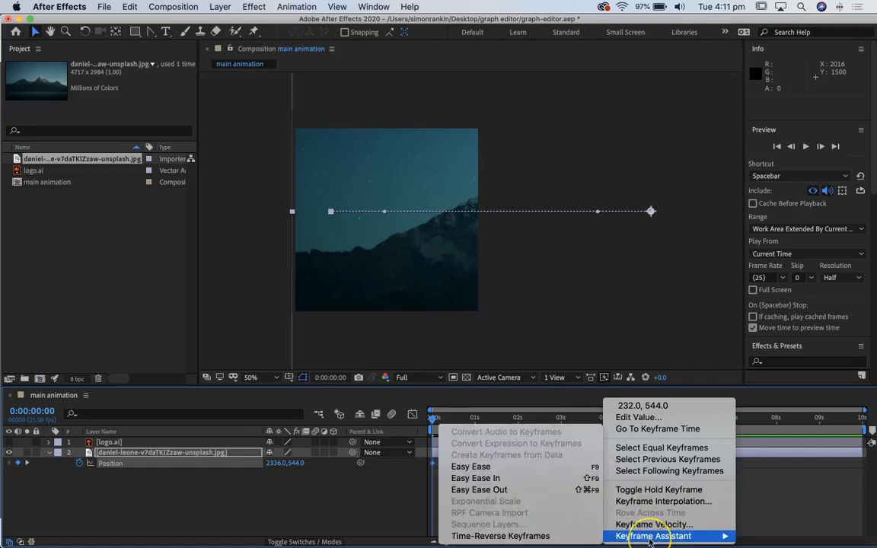
left_click(513, 472)
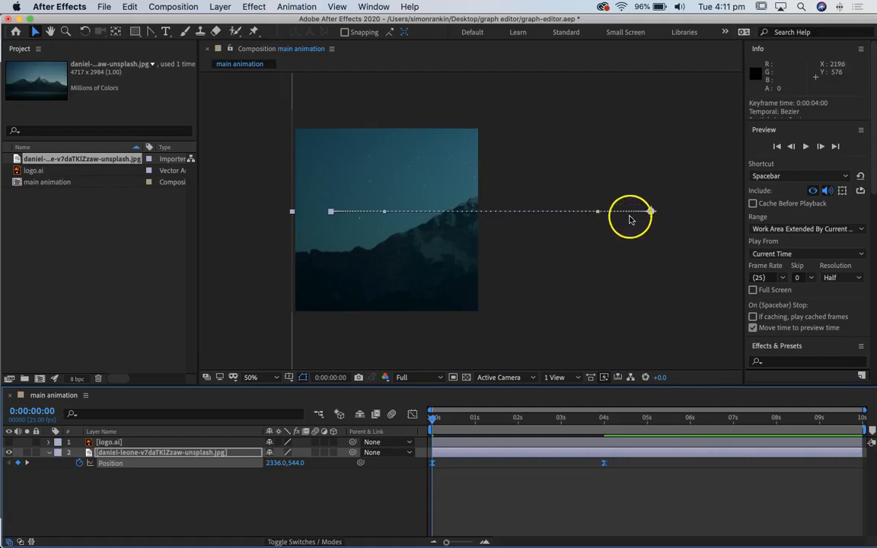
Play the eased mountain photo animation from 0 seconds and replay it to examine how the movement accelerates and slows.
left_click(461, 418)
left_click_drag(470, 420, 361, 415)
key("space")
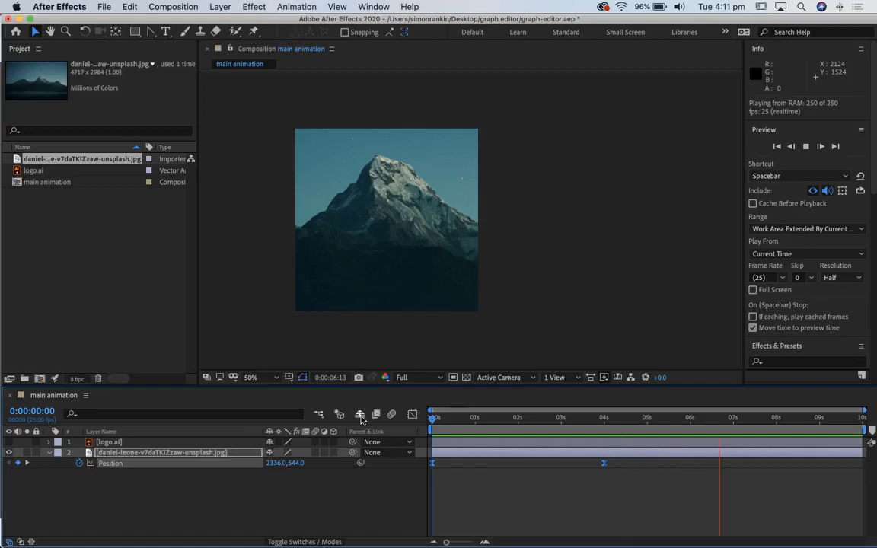
key("space")
left_click_drag(719, 419, 367, 411)
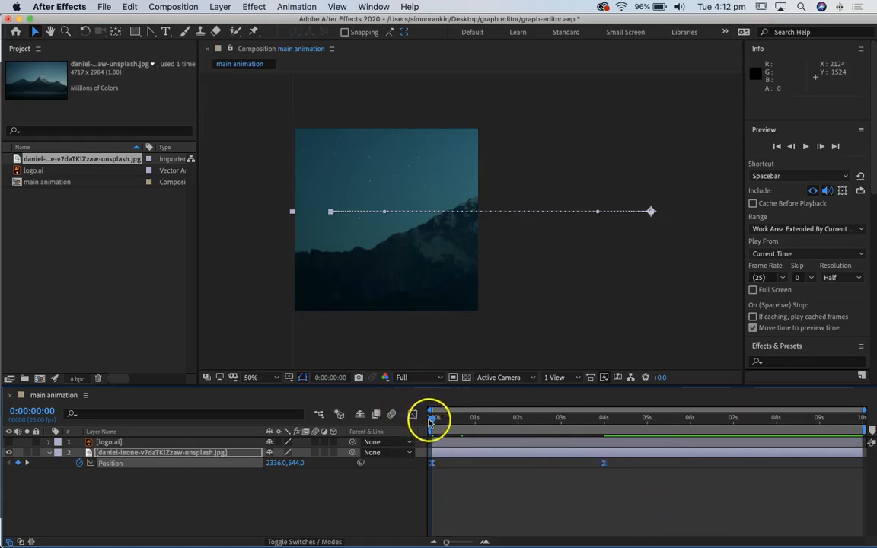
key("space")
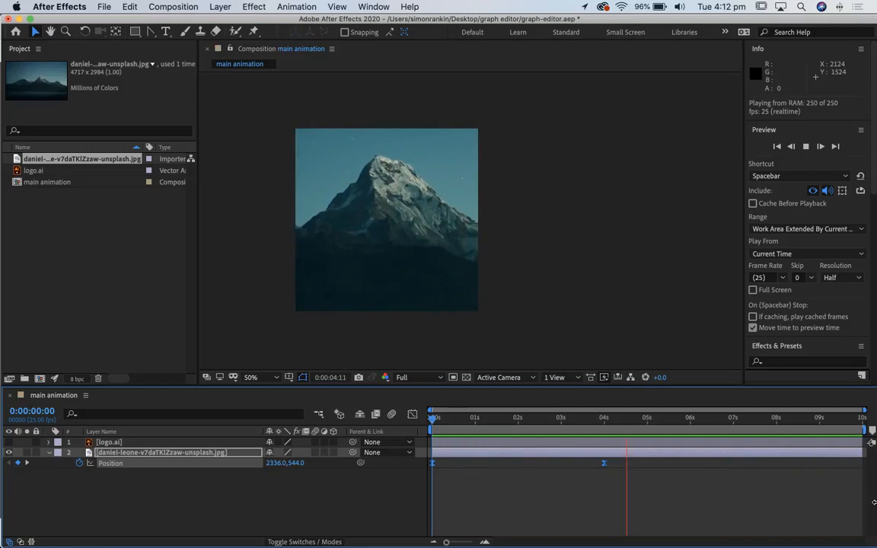
Stop the preview, display the mountain photo layer's Position curve in the Graph Editor, and make the timeline area taller.
key("space")
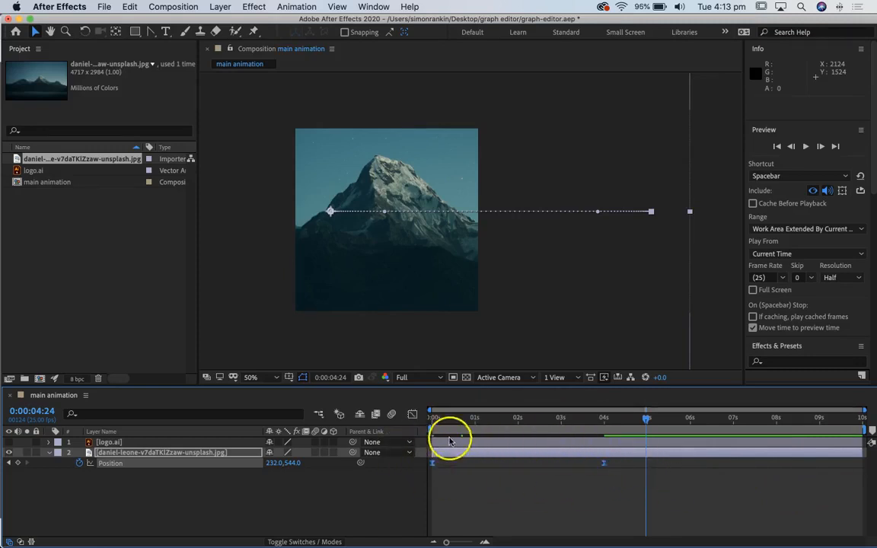
left_click(413, 416)
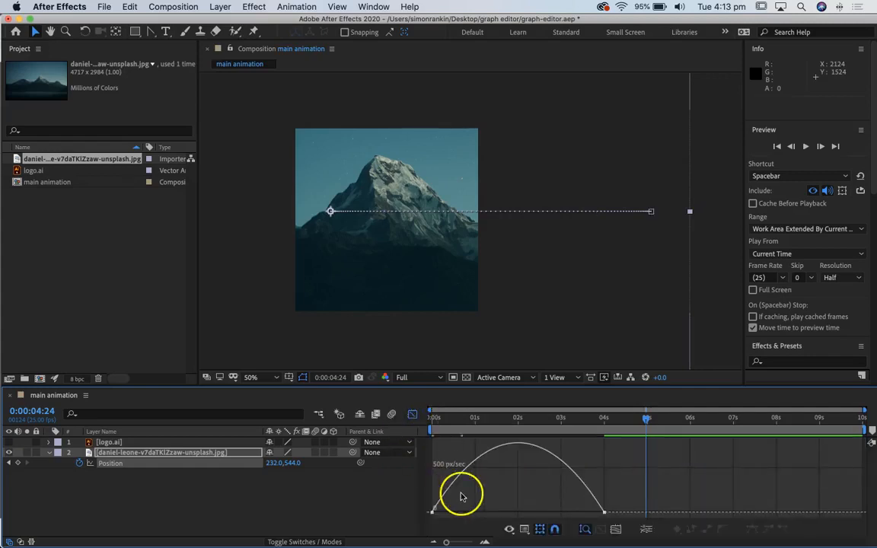
mouse_move(431, 515)
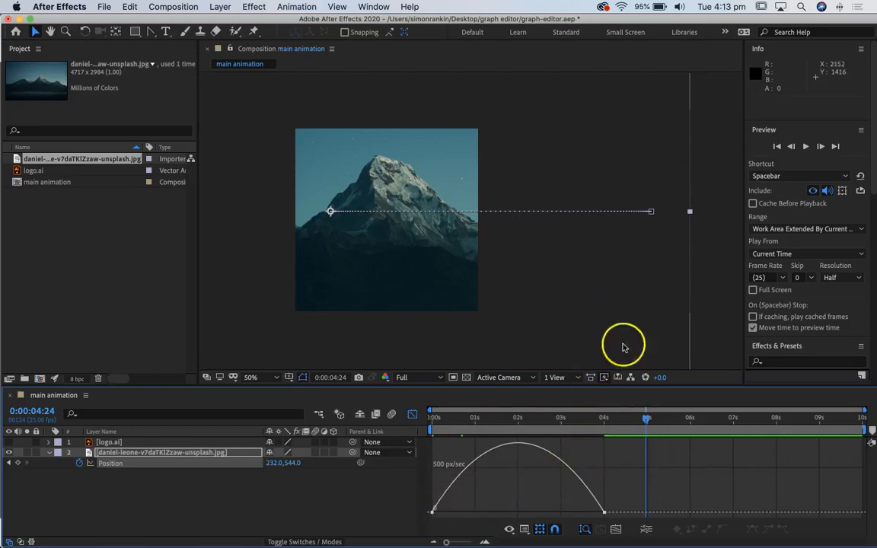
left_click_drag(627, 385, 625, 320)
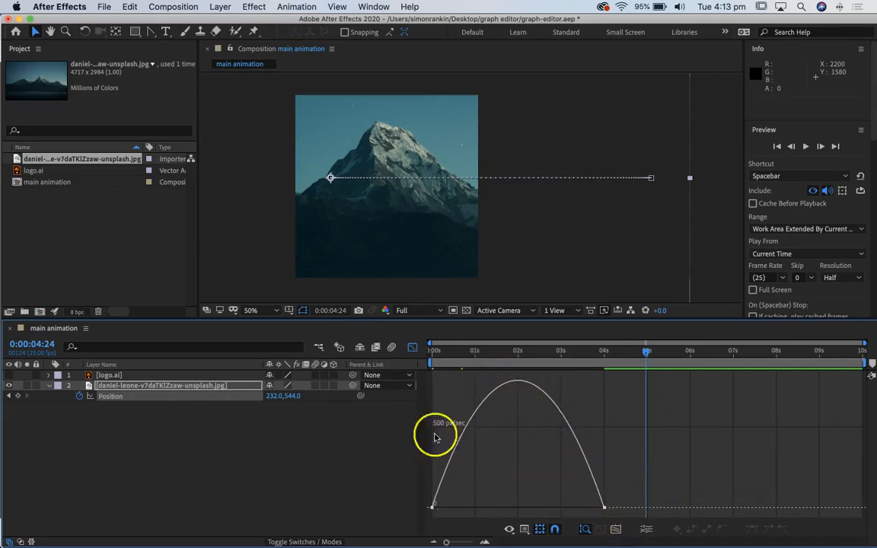
Choose Edit Speed Graph as the graph type for the mountain photo layer's Position curve.
left_click(524, 530)
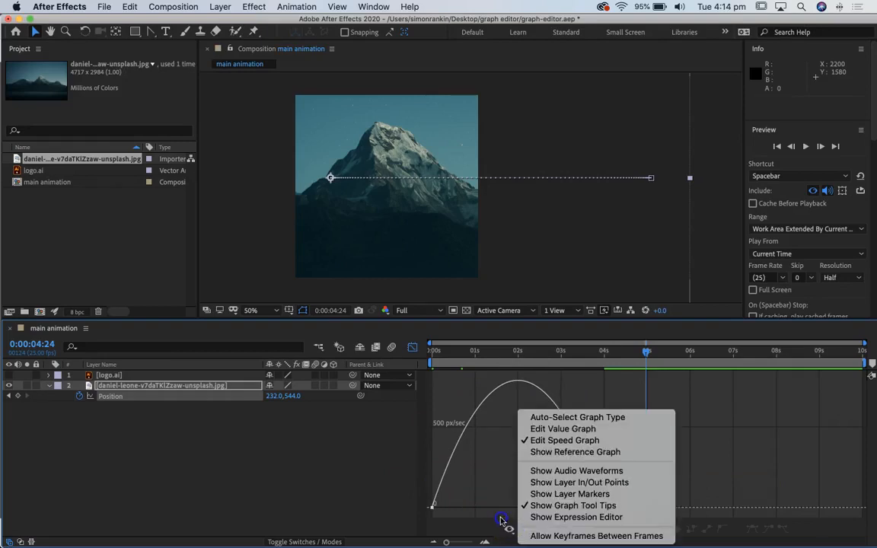
left_click(502, 520)
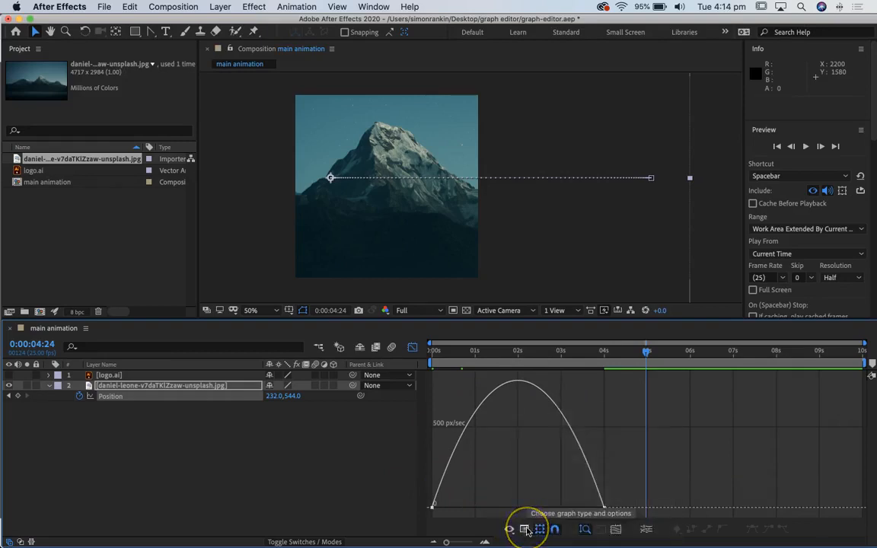
left_click(526, 530)
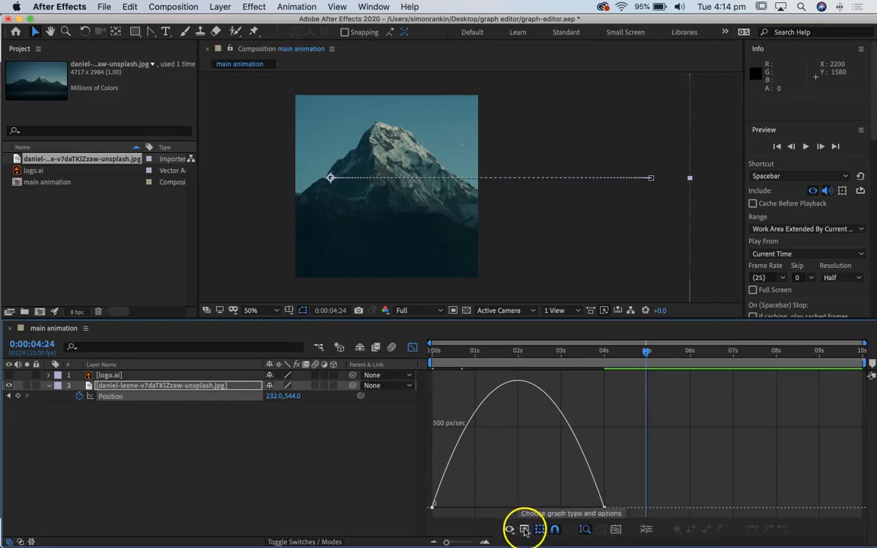
left_click(523, 530)
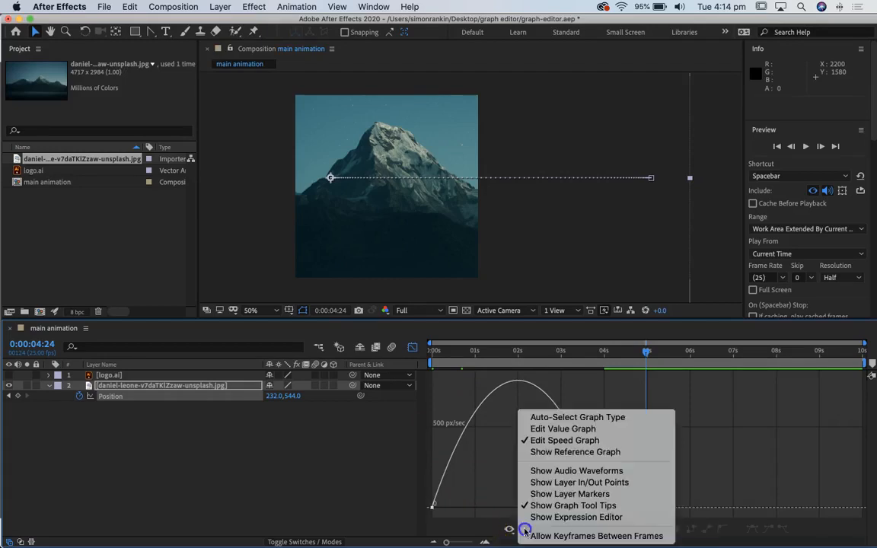
left_click(578, 441)
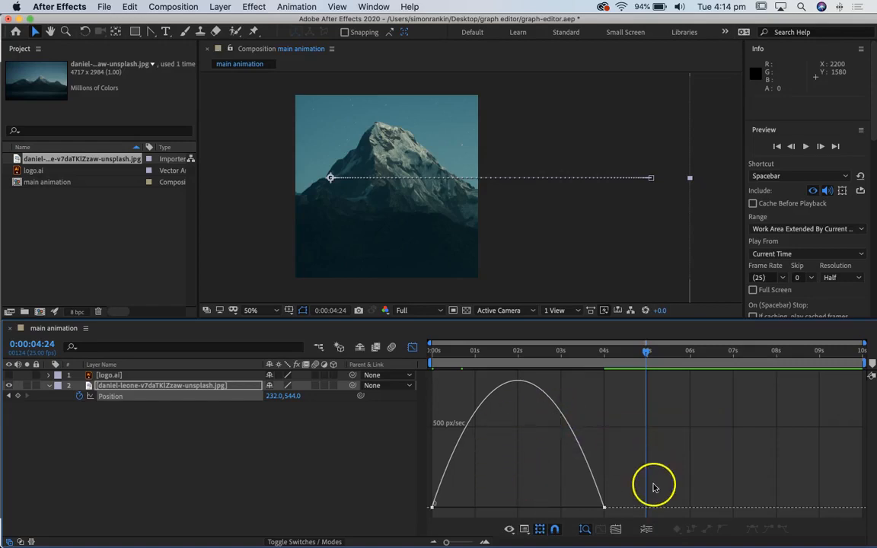
Compare the mountain photo layer's two Position keyframes in the speed graph with their markers in the layer bar view.
left_click(603, 507)
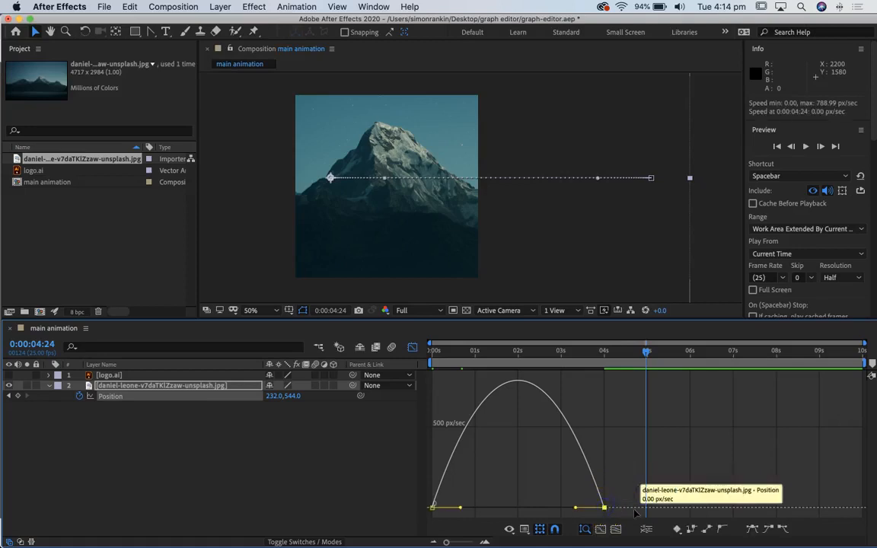
left_click(433, 507, "shift")
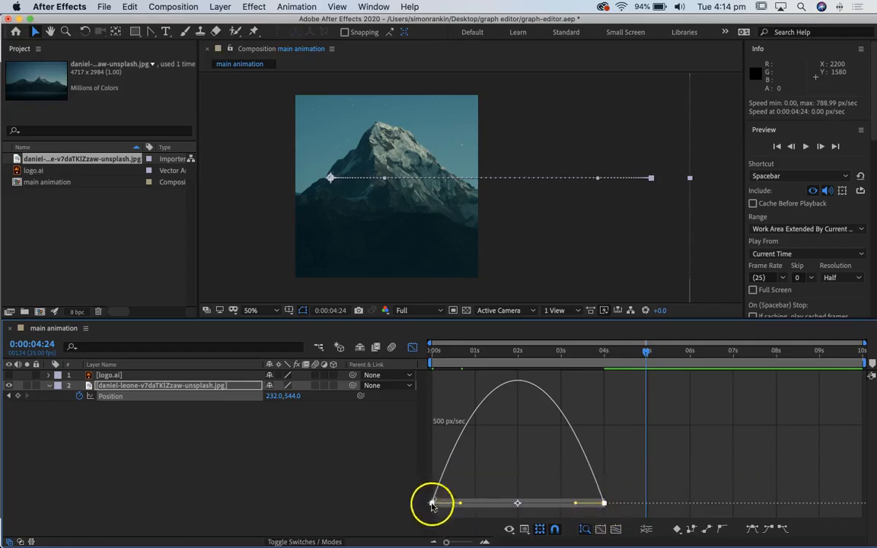
left_click(412, 348)
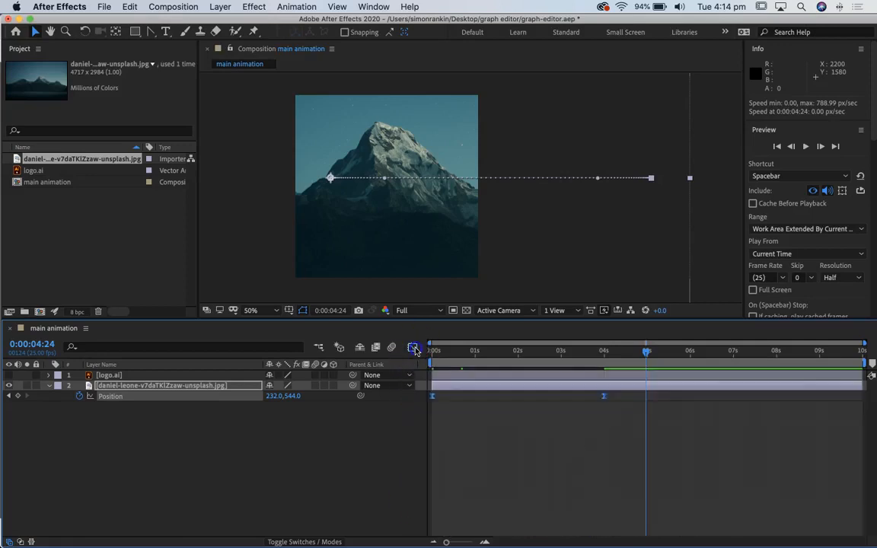
left_click(413, 347)
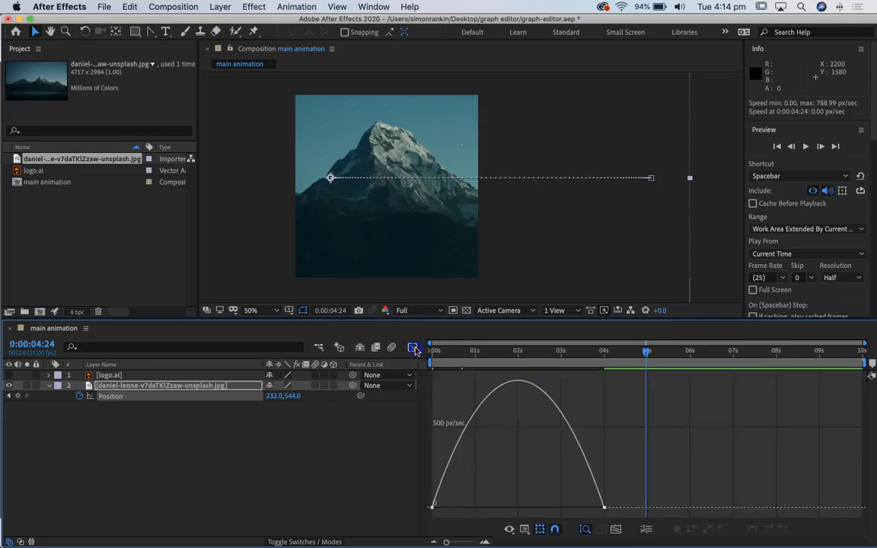
left_click(413, 348)
left_click(615, 403)
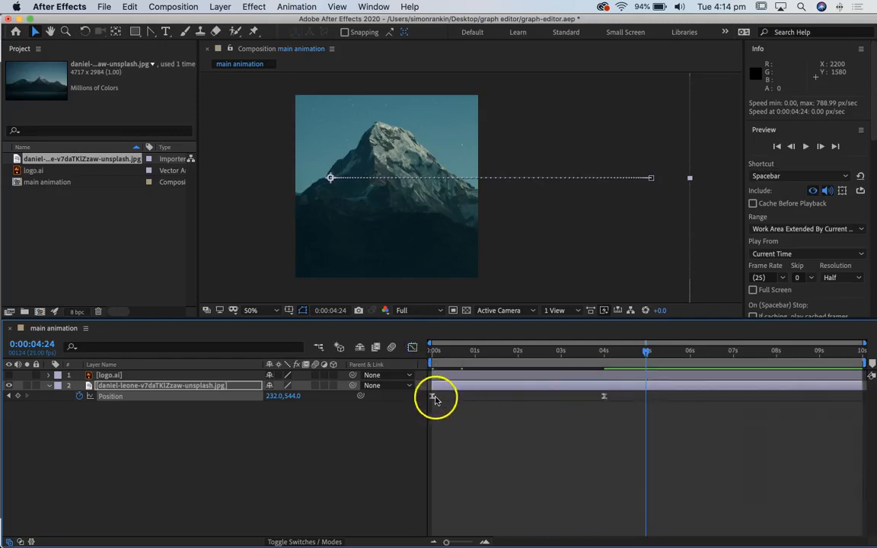
left_click(413, 347)
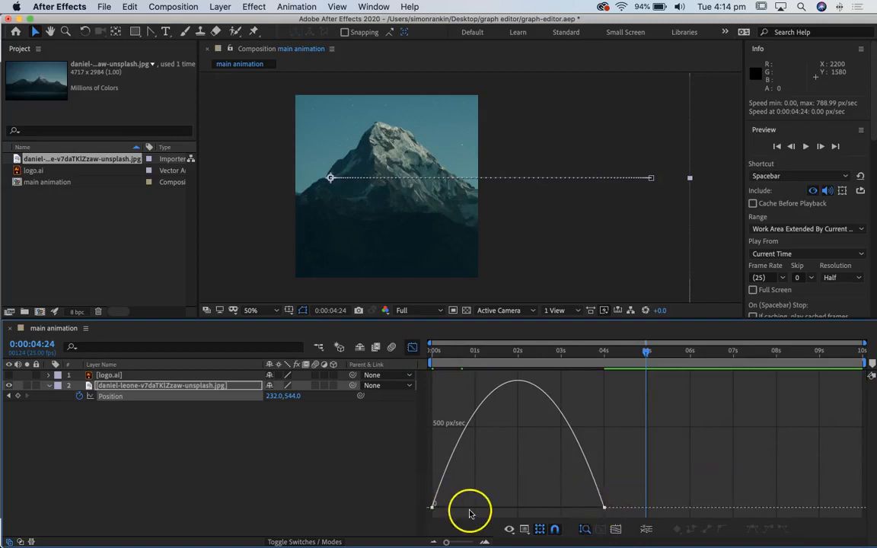
Select both Position keyframes in the speed graph and extend the 4-second keyframe's influence so speed peaks at about 2154 px/sec near 0.8 seconds.
left_click(605, 508)
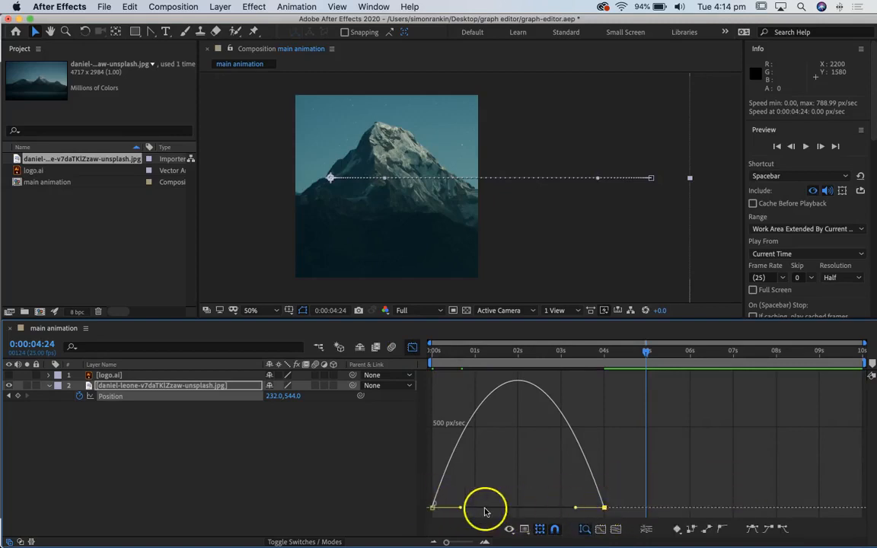
left_click(432, 507, "shift")
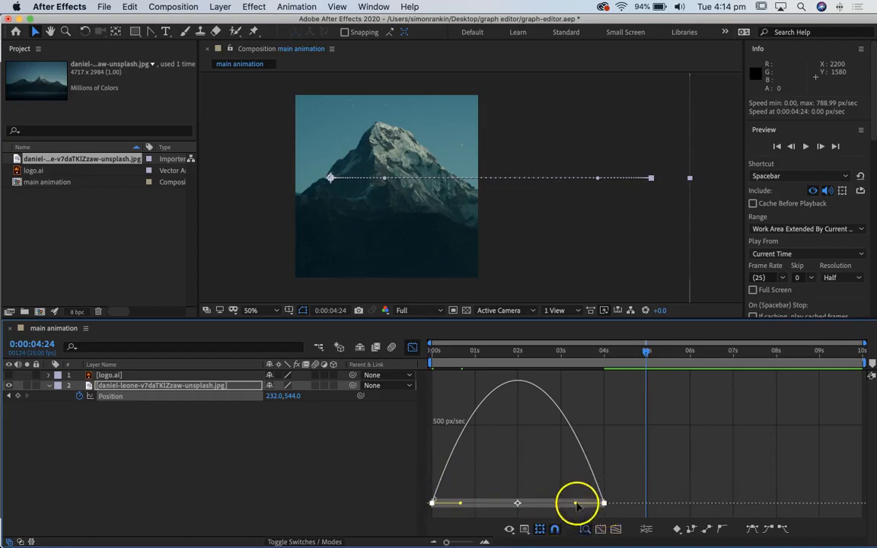
left_click_drag(578, 503, 492, 504)
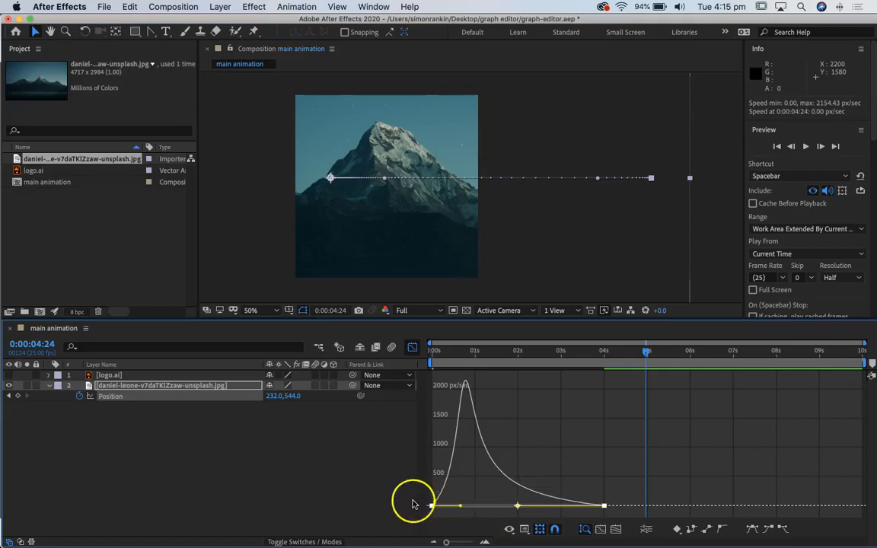
Preview the mountain photo animation repeatedly from 0 seconds to examine the fast start and gradual slowdown, and return to the start.
mouse_move(467, 384)
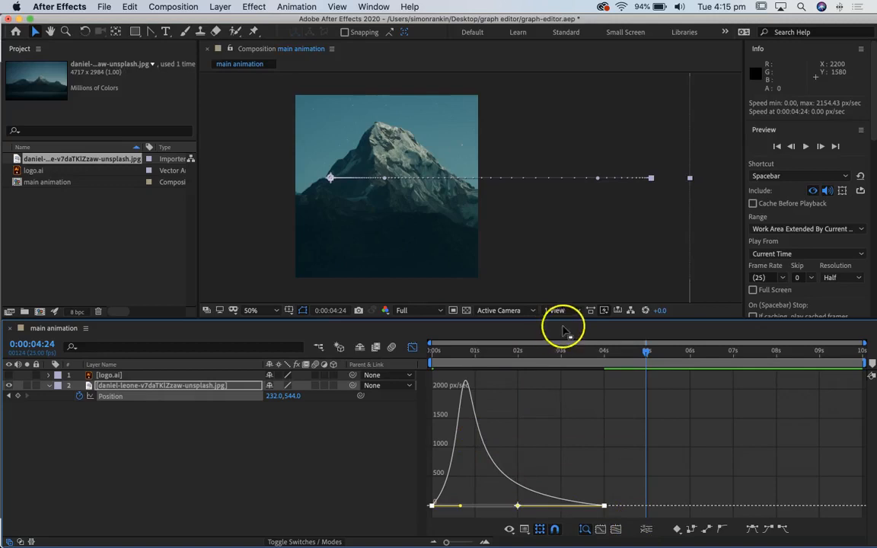
left_click_drag(646, 350, 314, 352)
key("space")
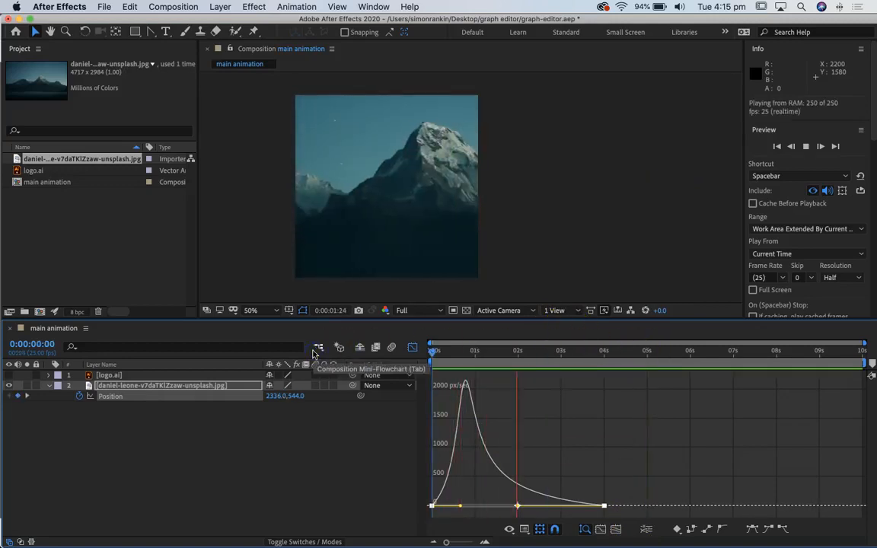
left_click(607, 364)
key("space")
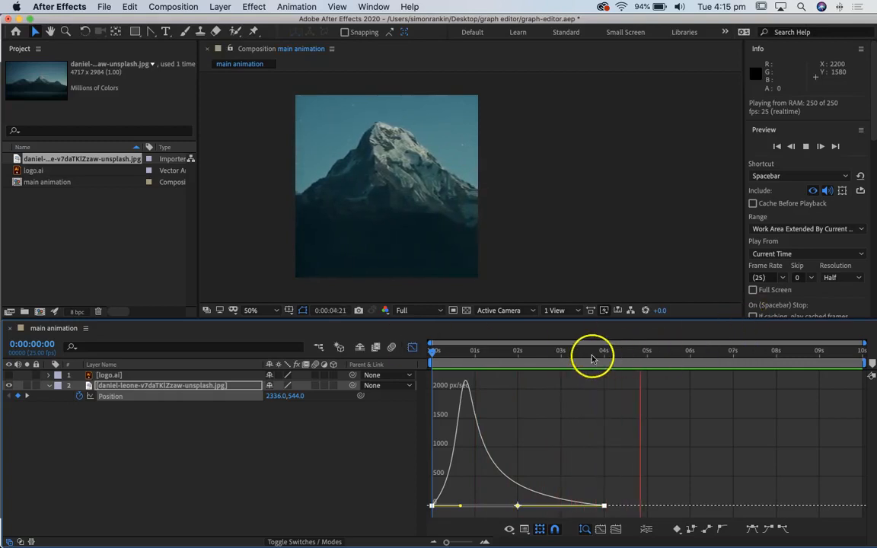
left_click(589, 353)
left_click_drag(584, 356, 379, 347)
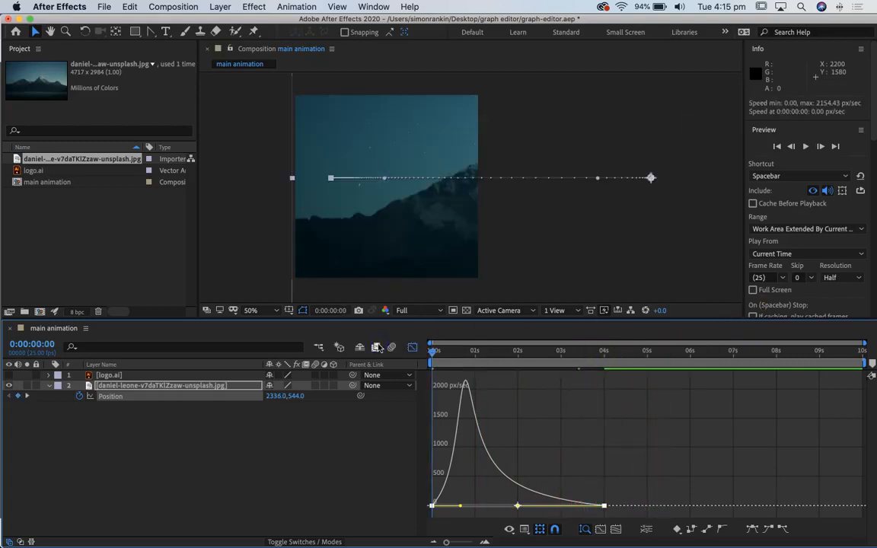
key("space")
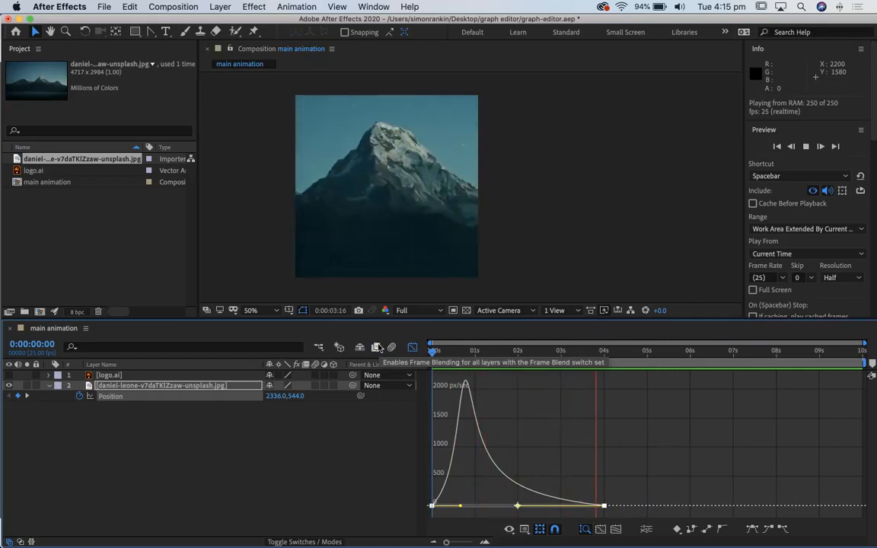
key("space")
left_click_drag(458, 352, 381, 348)
key("space")
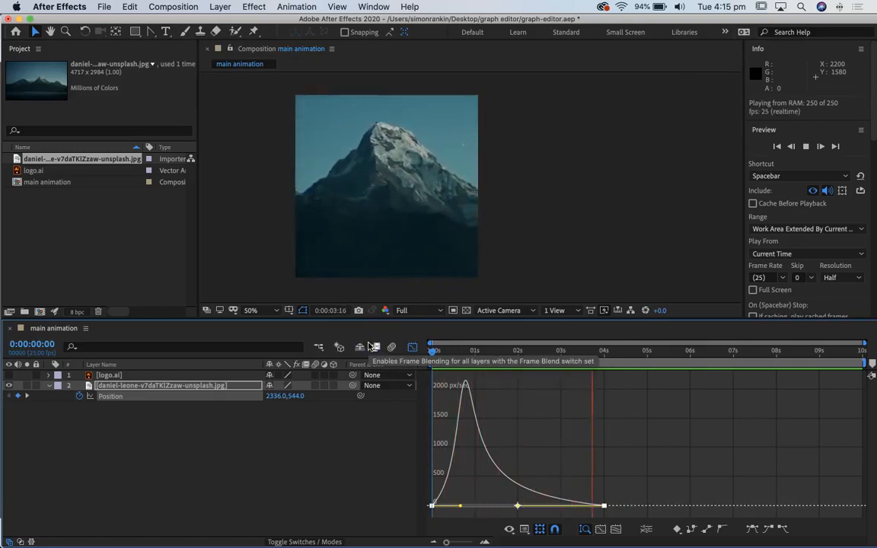
left_click(553, 376)
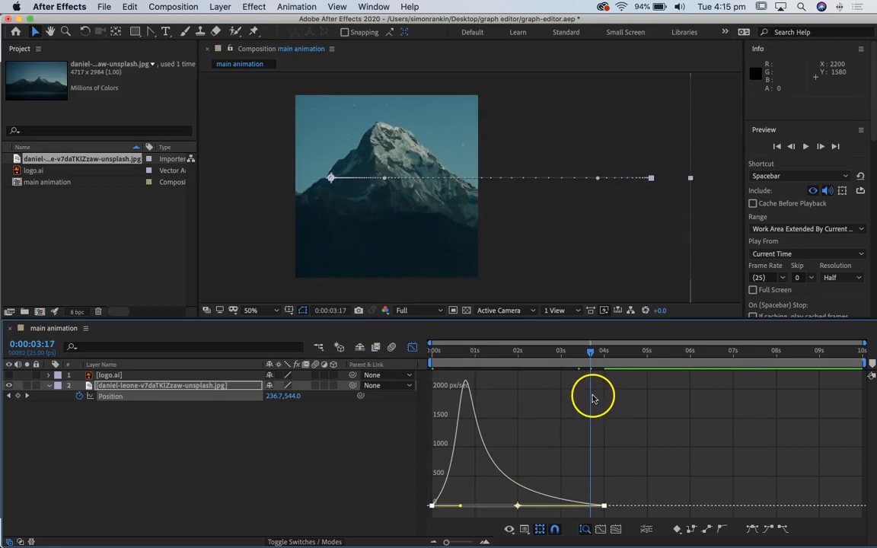
left_click_drag(587, 353, 378, 348)
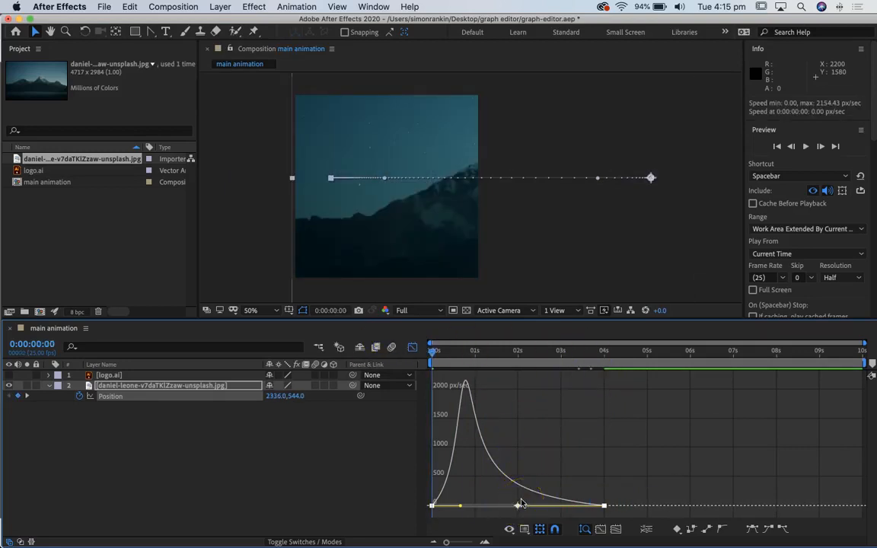
Collapse the mountain photo layer's properties and make the logo.ai layer visible.
left_click(47, 386)
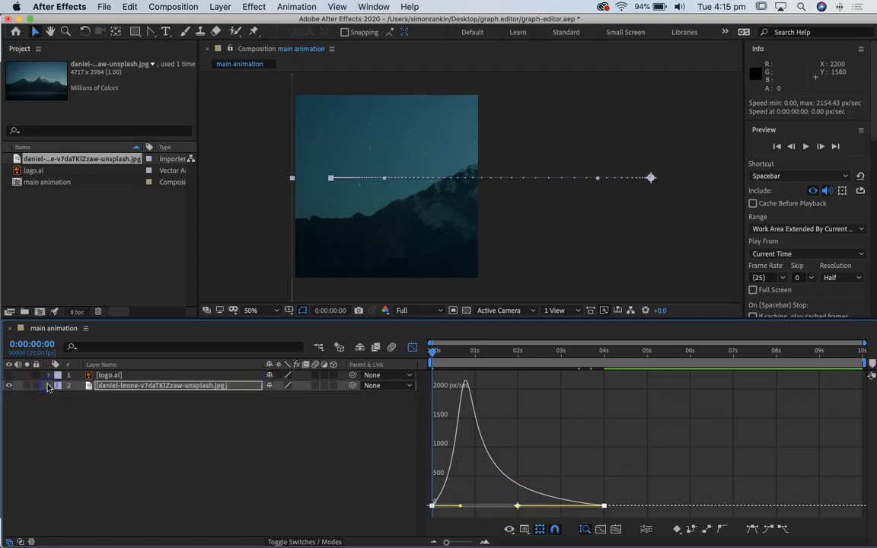
left_click(9, 376)
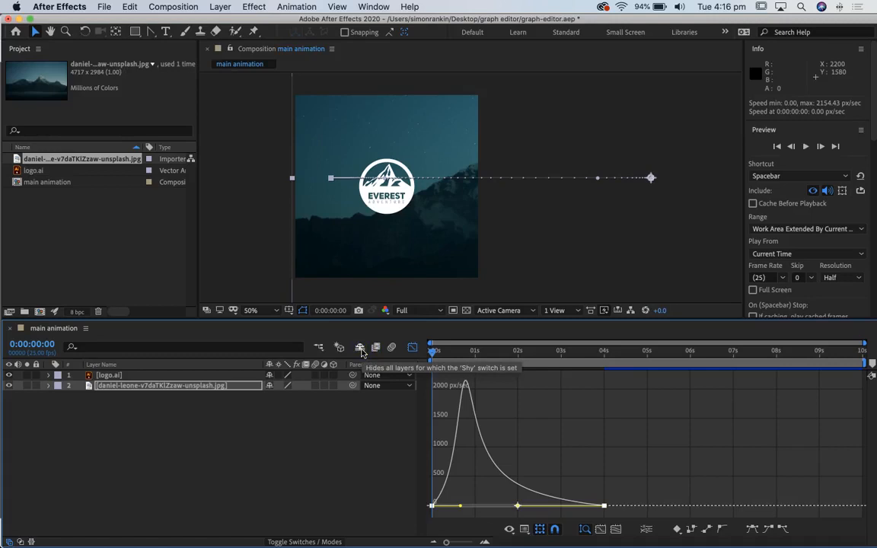
left_click(559, 398)
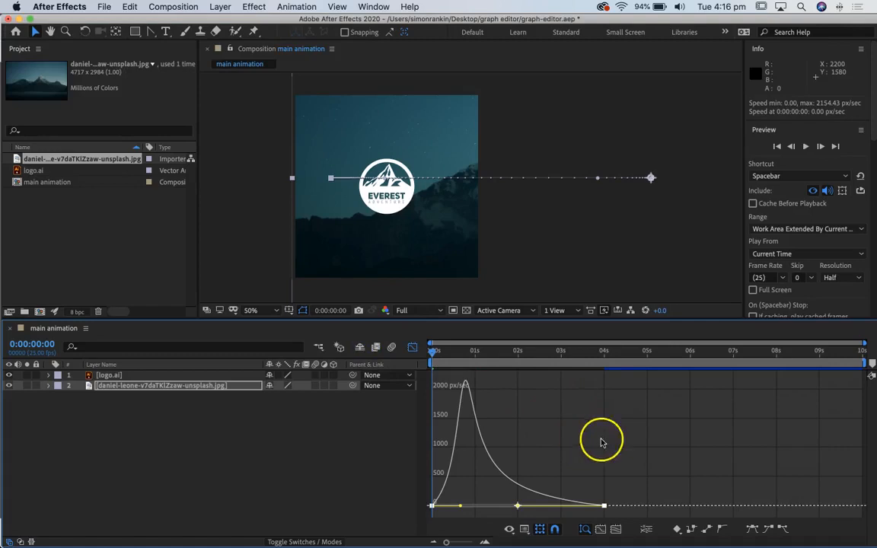
Leave the Graph Editor and add 100% Scale keyframes to the logo.ai layer at 2 and 3 seconds.
left_click_drag(567, 354, 517, 363)
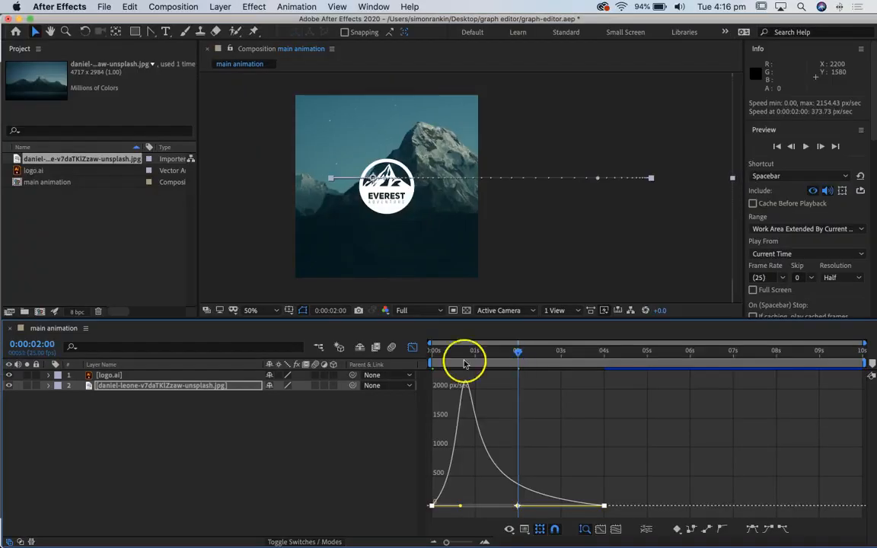
left_click(411, 348)
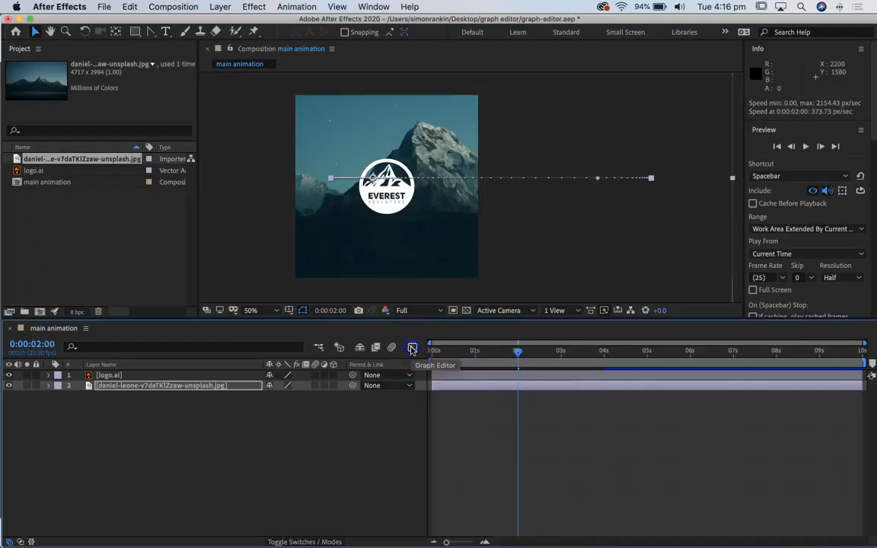
left_click(149, 375)
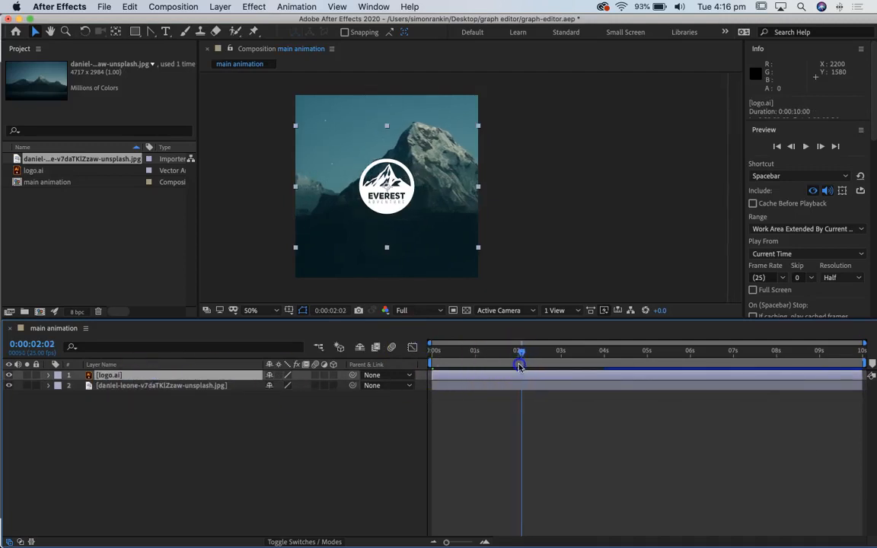
left_click(152, 375)
key("s")
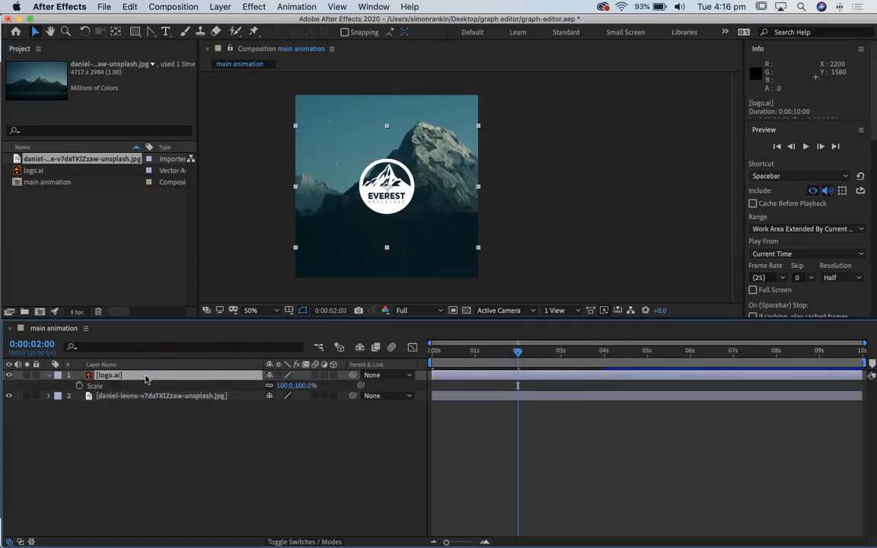
left_click(80, 386)
left_click_drag(528, 359, 561, 369)
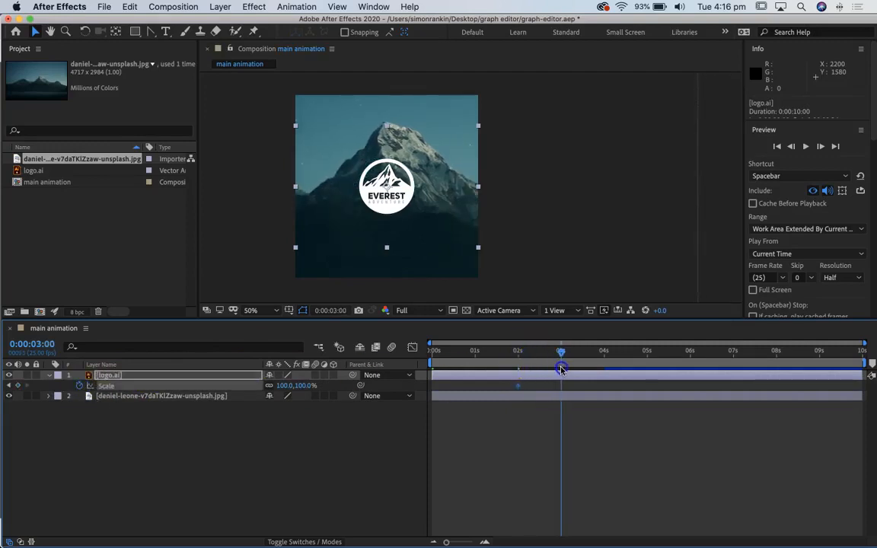
left_click(19, 385)
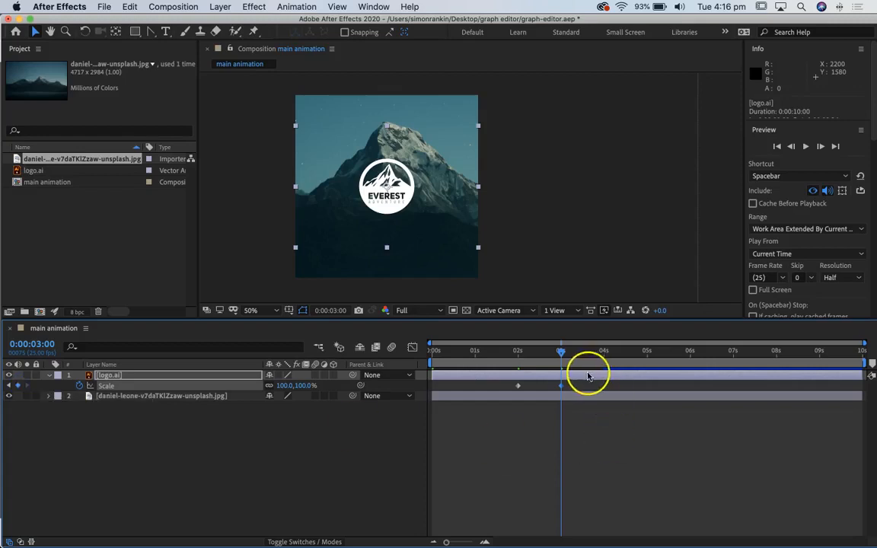
Set the logo.ai layer's Scale to 0% at the 2-second keyframe.
left_click_drag(558, 355, 512, 356)
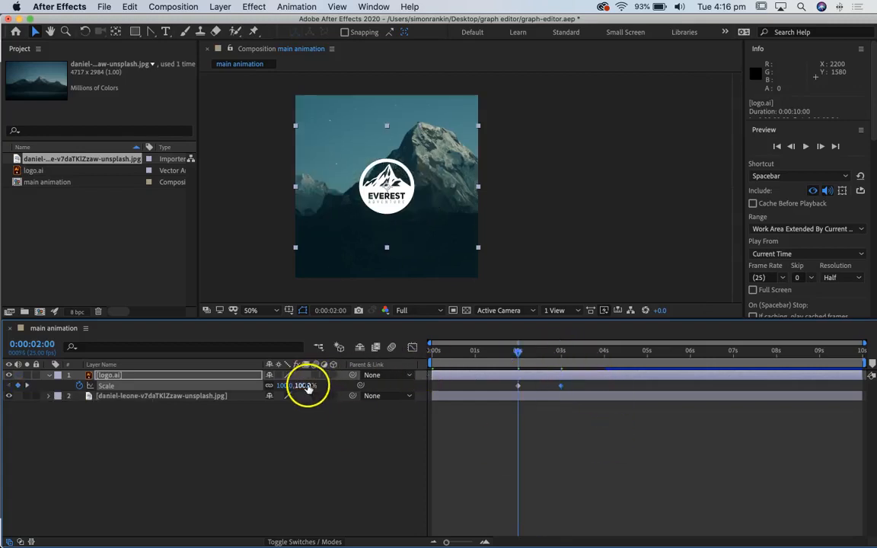
left_click_drag(308, 388, 305, 384)
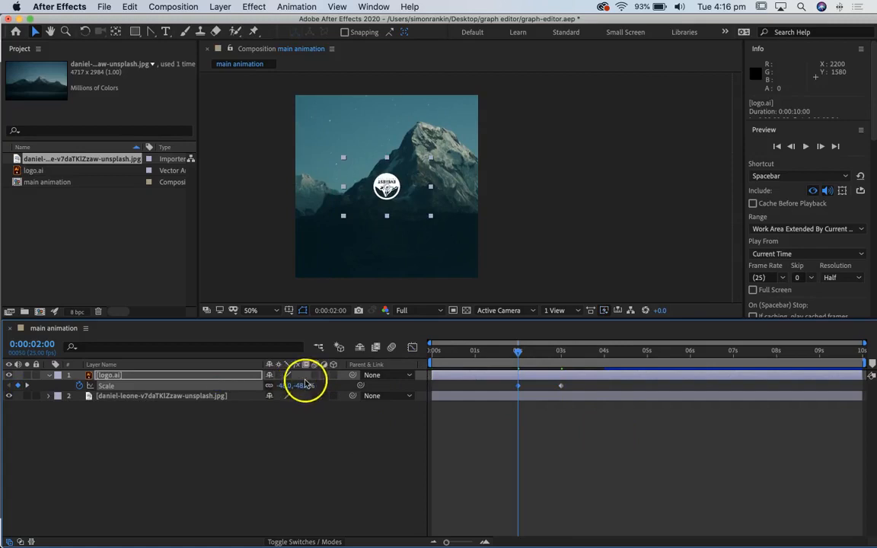
key("super+z")
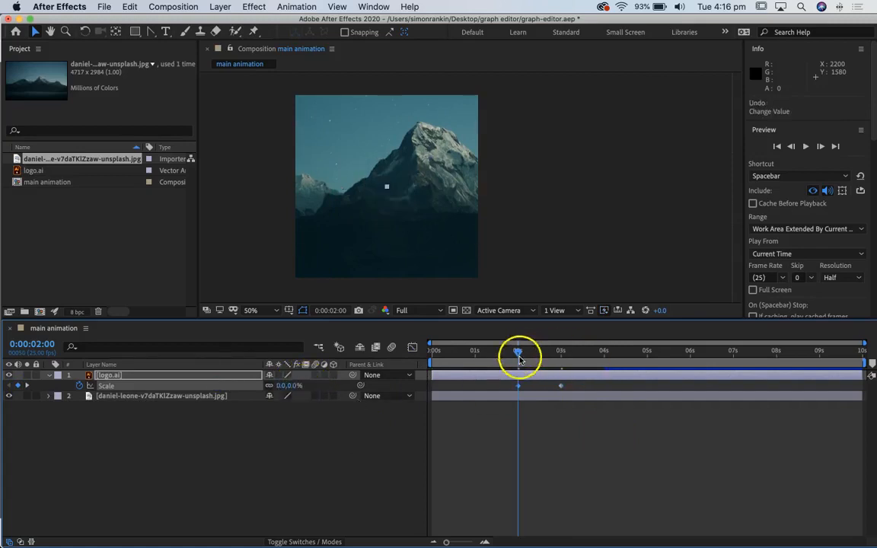
Preview the composition repeatedly from 0 seconds to examine the logo's linear scale-up over the moving mountain photo.
left_click_drag(518, 352, 282, 358)
key("space")
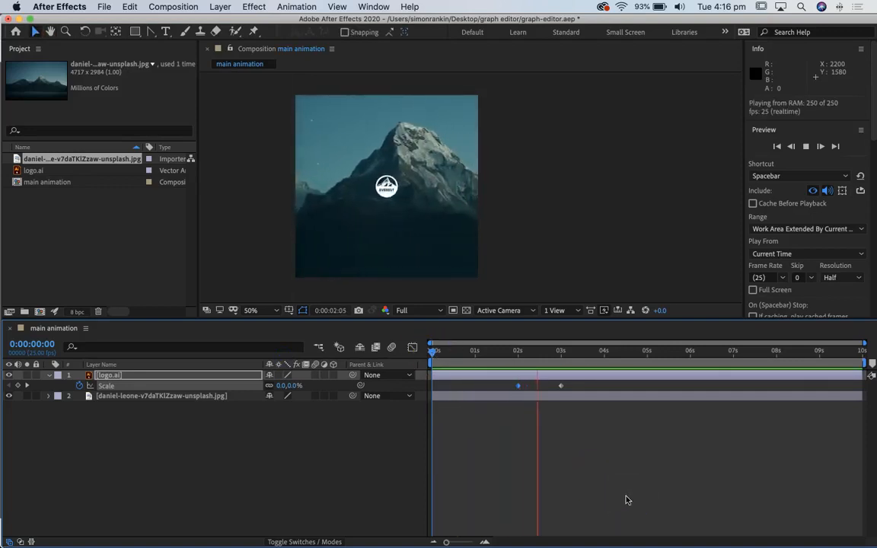
left_click_drag(604, 352, 571, 302)
key("space")
left_click(604, 353)
key("Home")
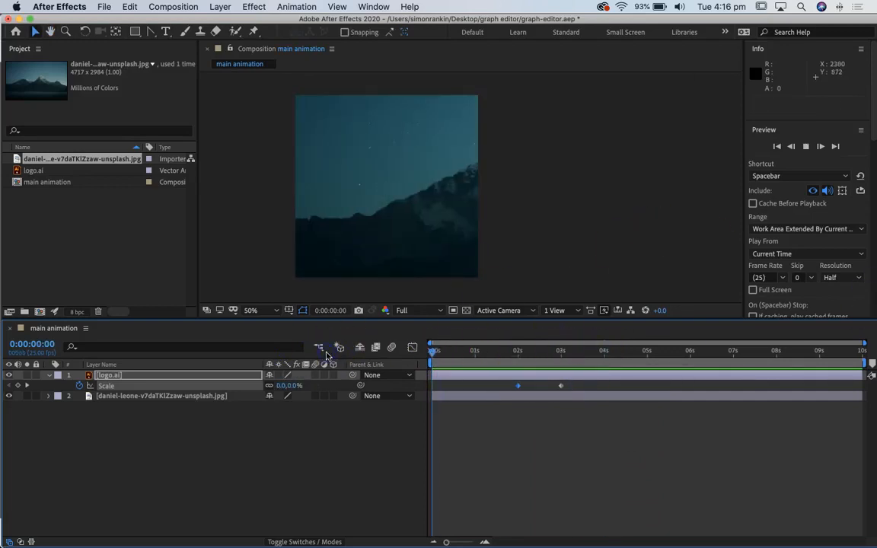
key("space")
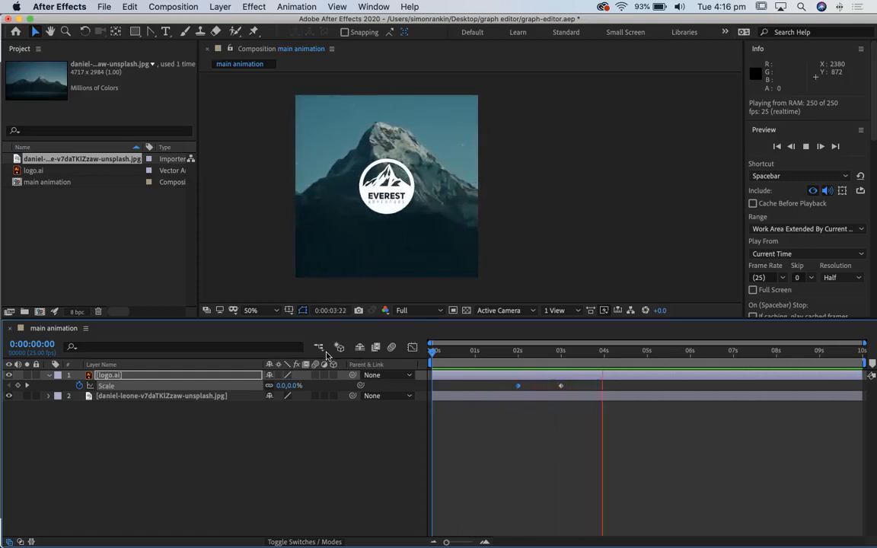
left_click(362, 347)
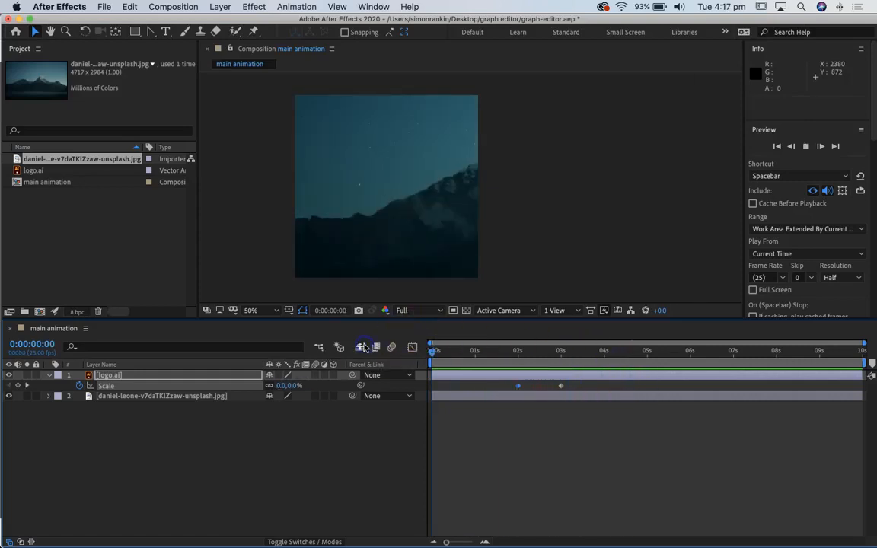
key("space")
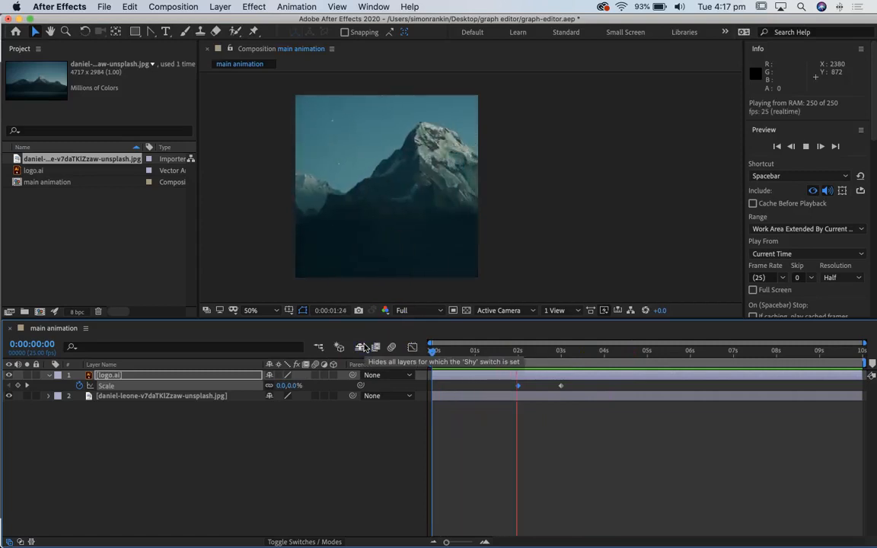
left_click(555, 351)
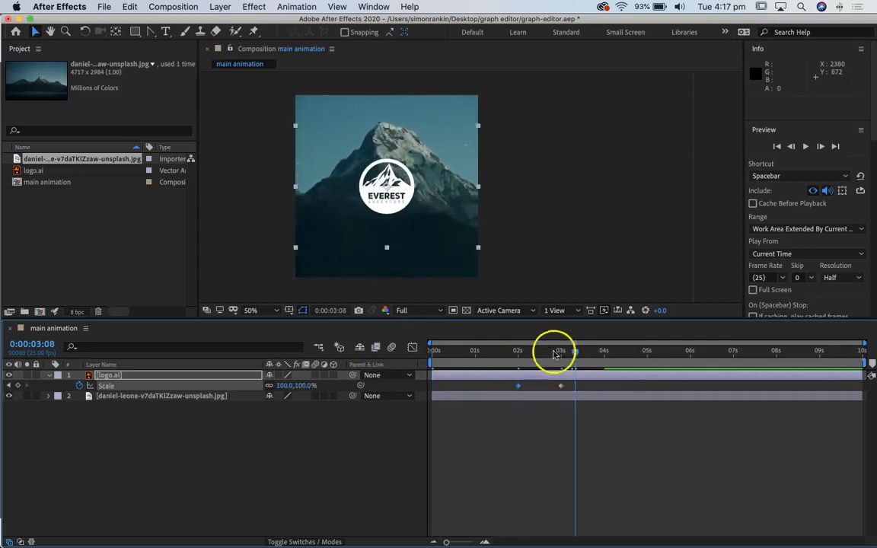
key("Home")
key("space")
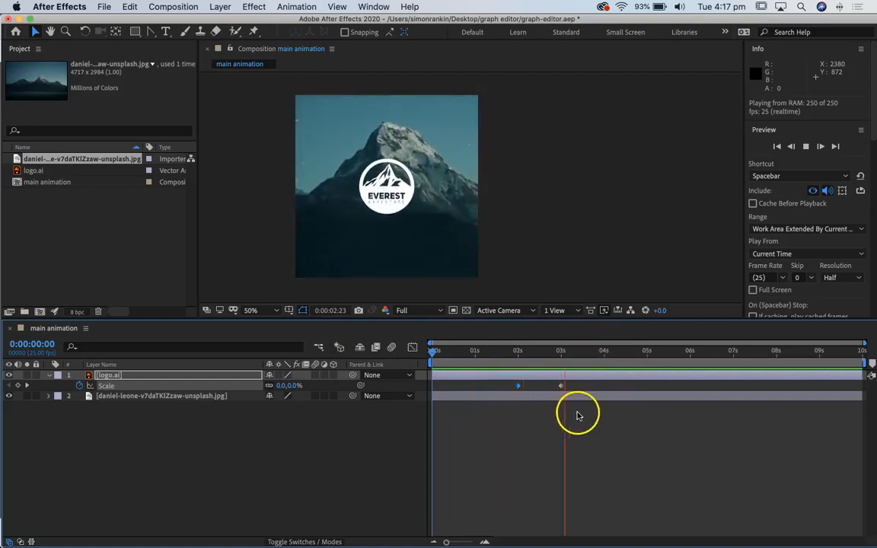
left_click(592, 354)
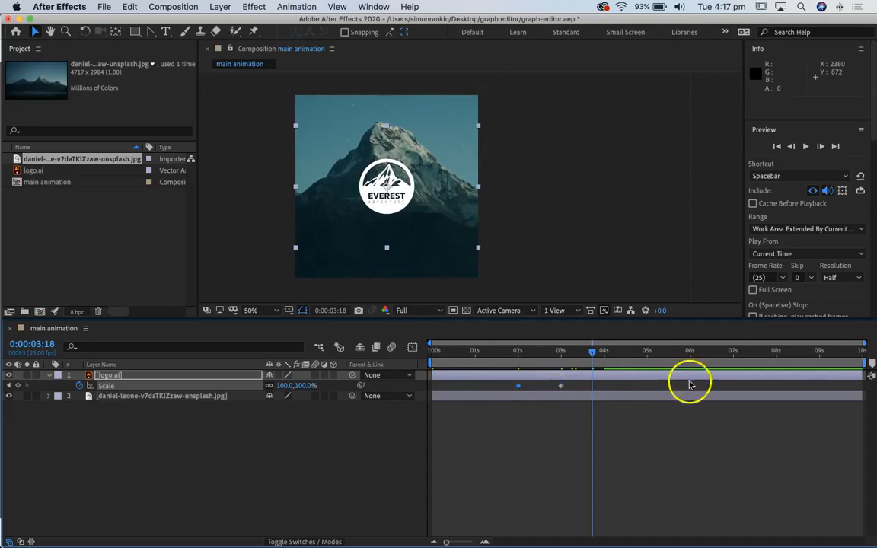
Apply Easy Ease to both logo Scale keyframes at 2 and 3 seconds.
left_click_drag(503, 389, 501, 389)
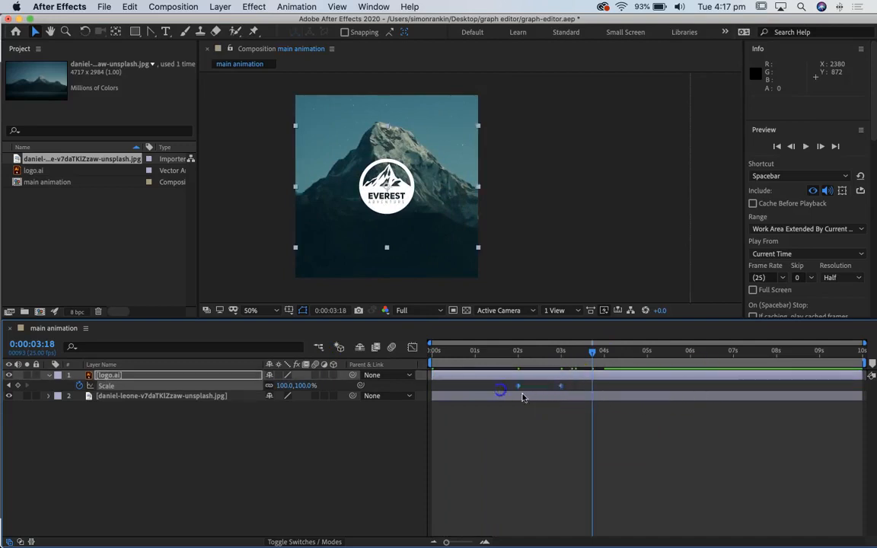
right_click(559, 389)
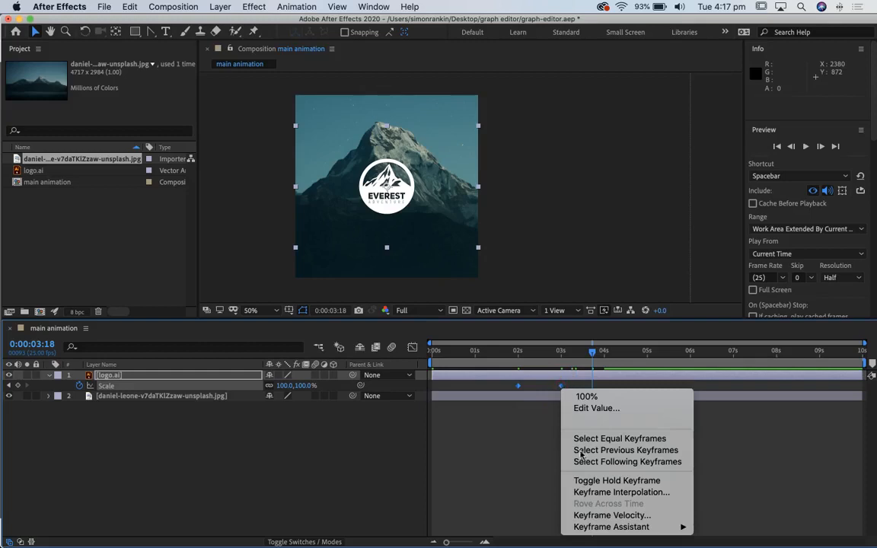
left_click(624, 529)
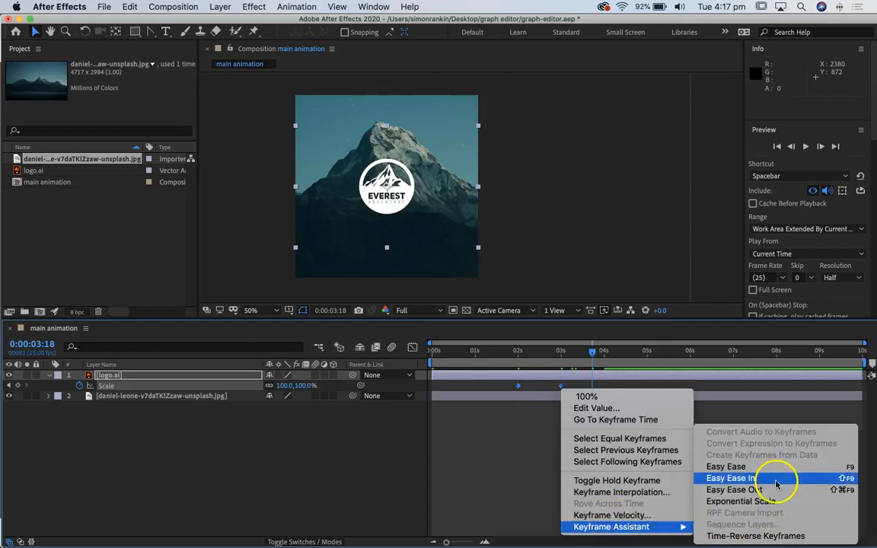
left_click(724, 465)
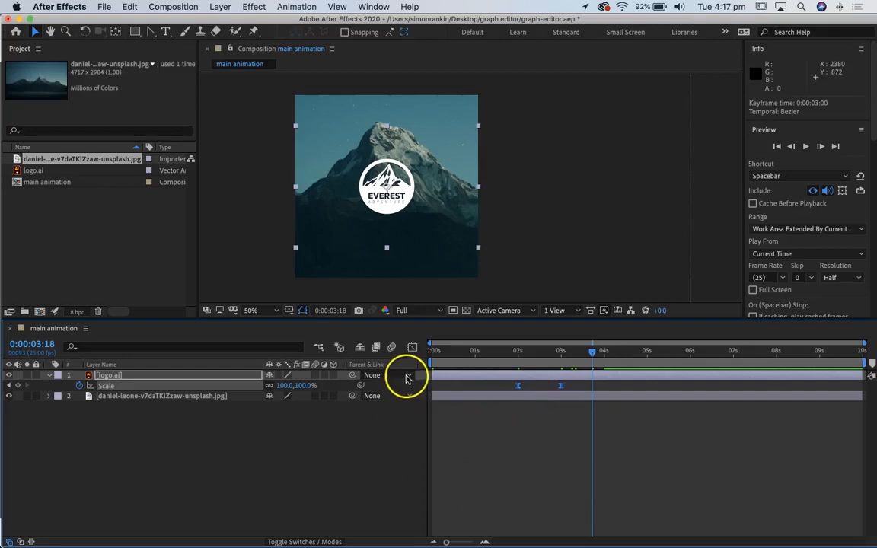
Extend the 2-second Scale keyframe's outgoing influence in the speed graph so speed peaks at about 409 %/sec near 2.8 seconds.
left_click(412, 347)
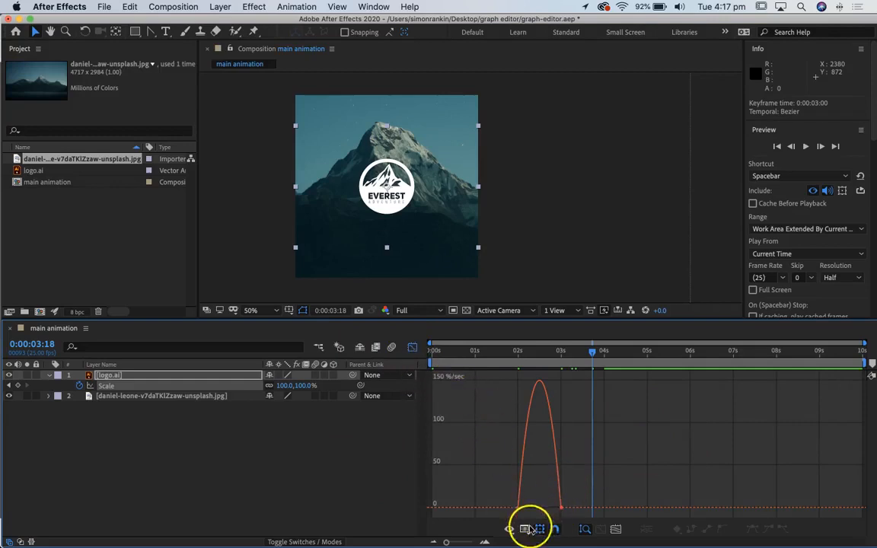
left_click(561, 507)
left_click(519, 508)
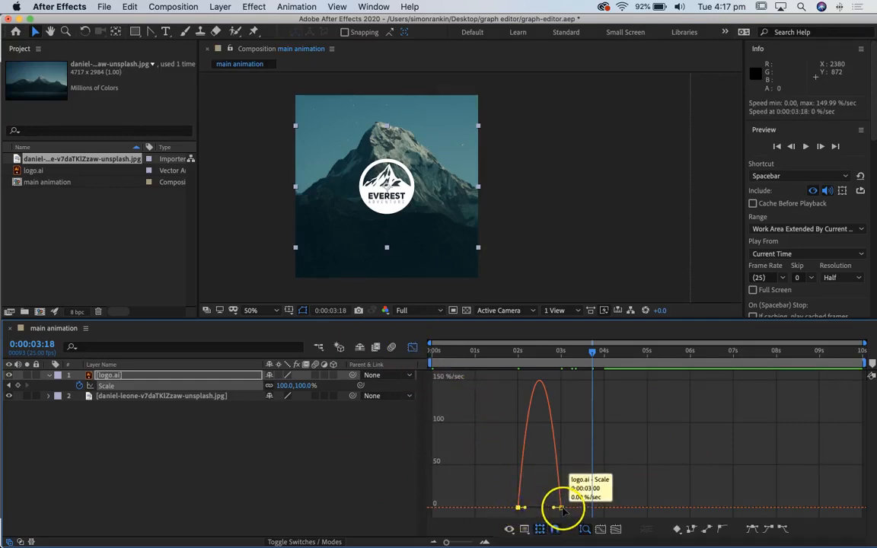
left_click(560, 508, "shift")
left_click_drag(527, 503, 557, 506)
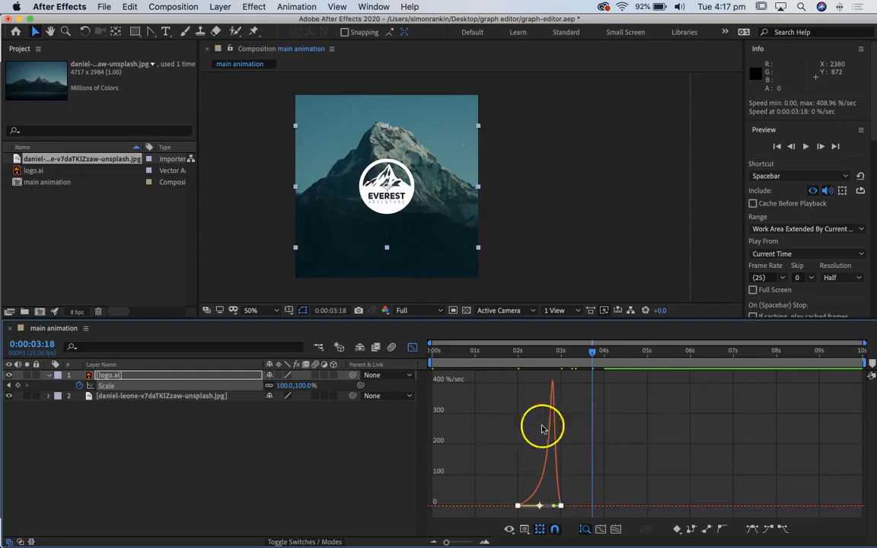
Preview the animation from 0 seconds to examine the logo's slow start and fast finish, and scrub back to about 2 seconds.
left_click_drag(592, 353, 555, 354)
key("Home")
key("space")
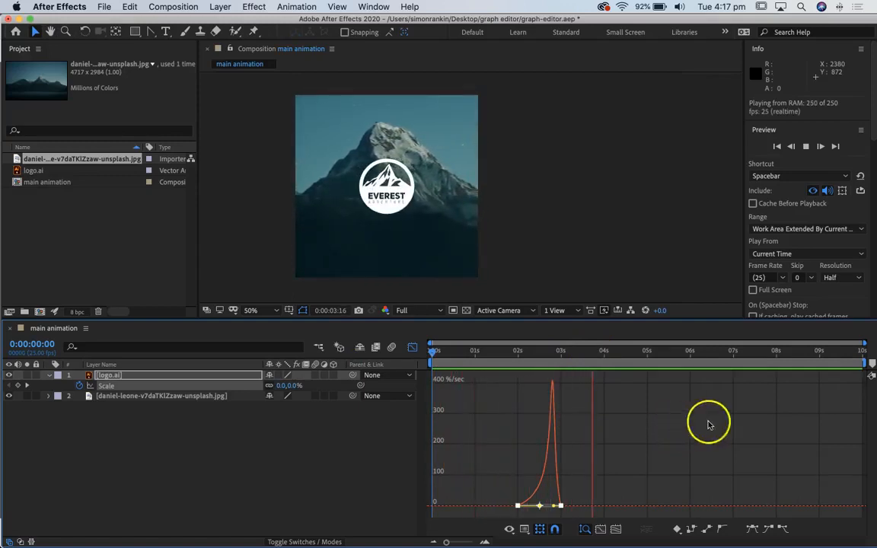
key("space")
left_click_drag(600, 353, 353, 350)
key("space")
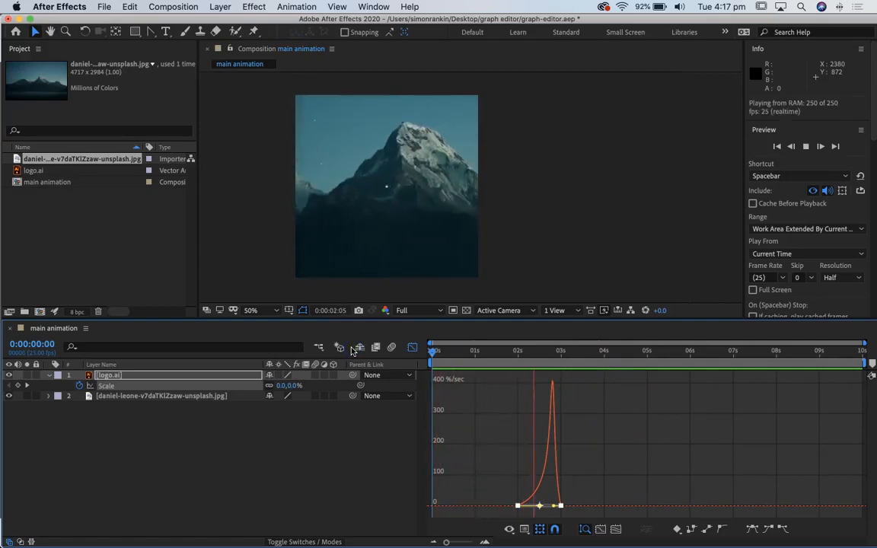
key("space")
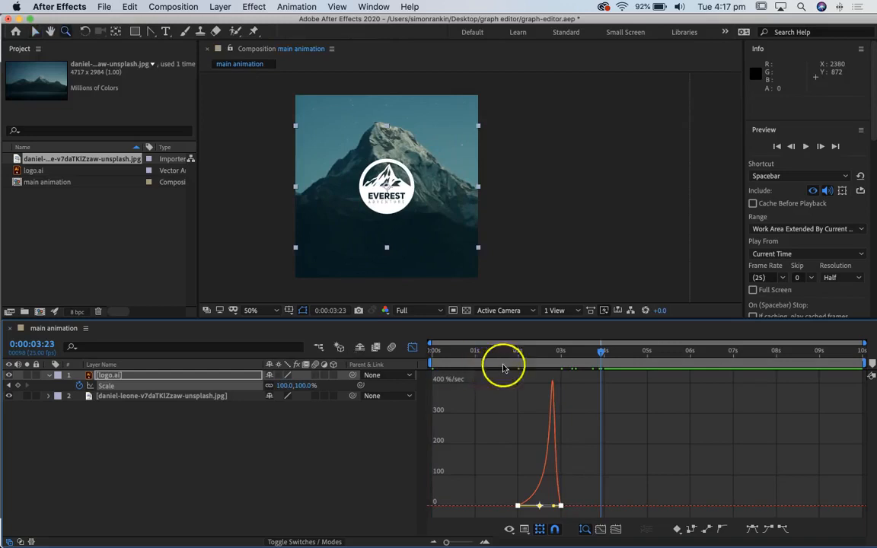
left_click_drag(601, 352, 529, 337)
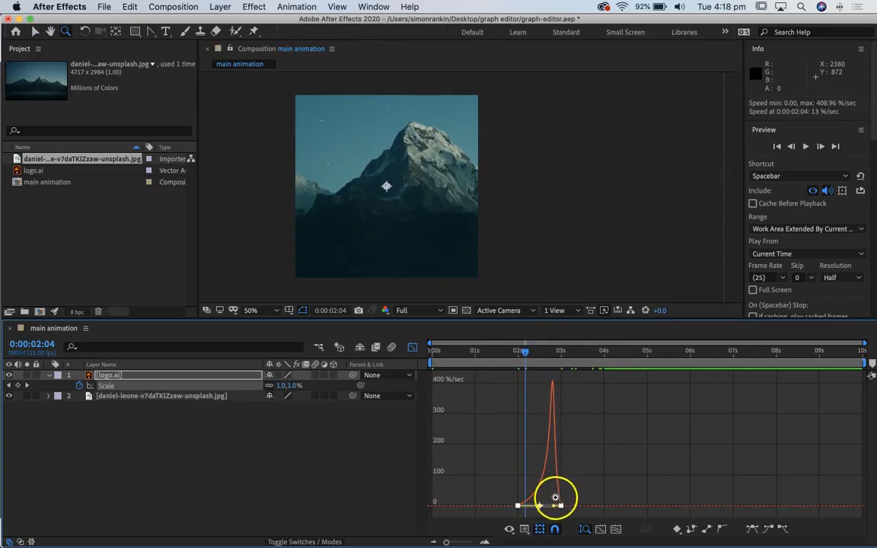
Undo the speed graph change and the Easy Ease on the logo's Scale keyframes, and return to the Selection tool.
key("super+z")
left_click_drag(594, 352, 535, 351)
left_click(569, 353)
key("super+z")
key("v")
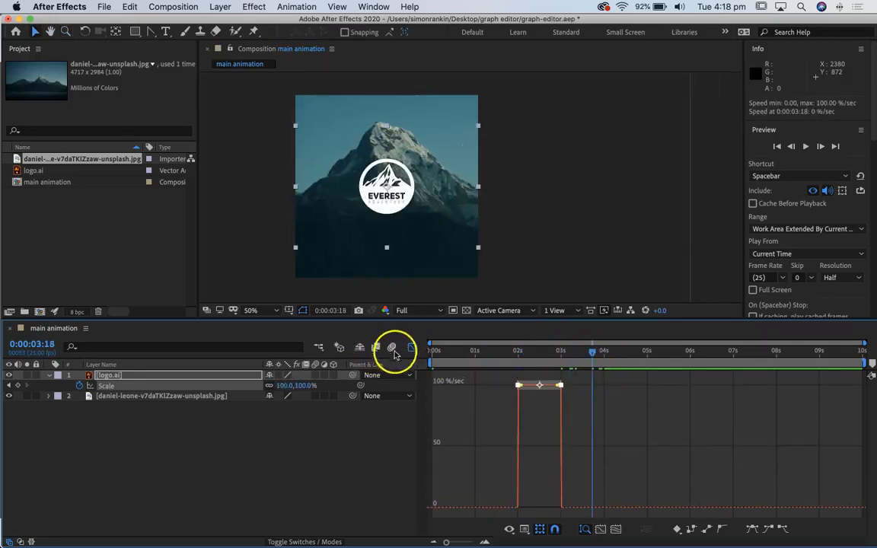
Outside the Graph Editor, add a 100% logo Scale keyframe at 0:00:03:13 and raise the 3-second keyframe to about 133%.
left_click(412, 348)
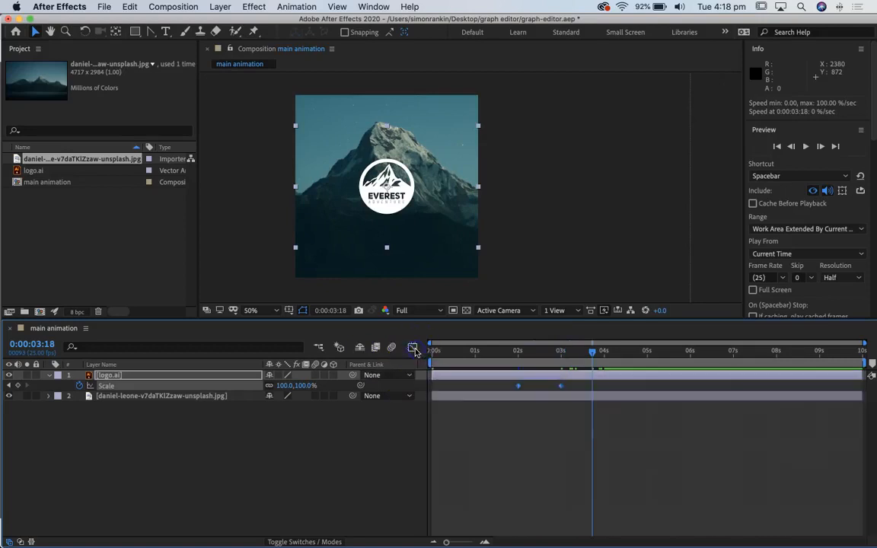
left_click_drag(589, 357, 580, 373)
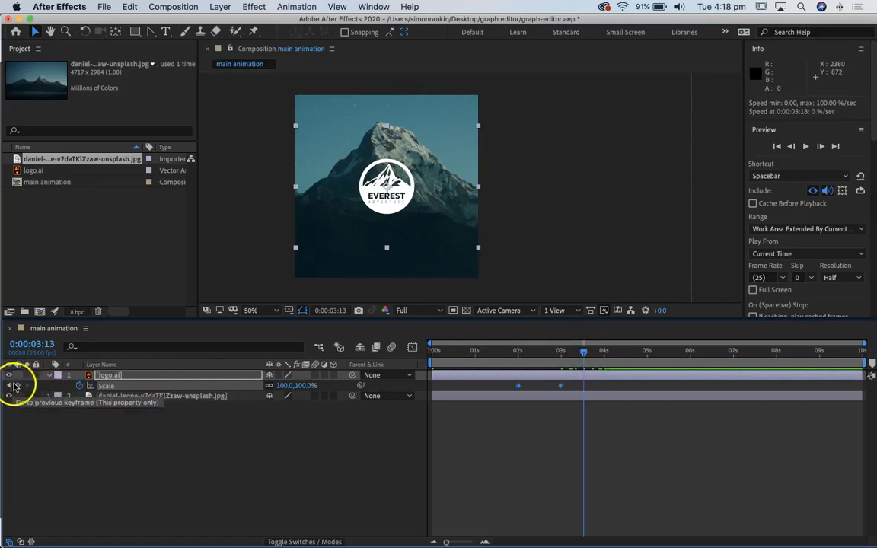
left_click_drag(554, 353, 582, 358)
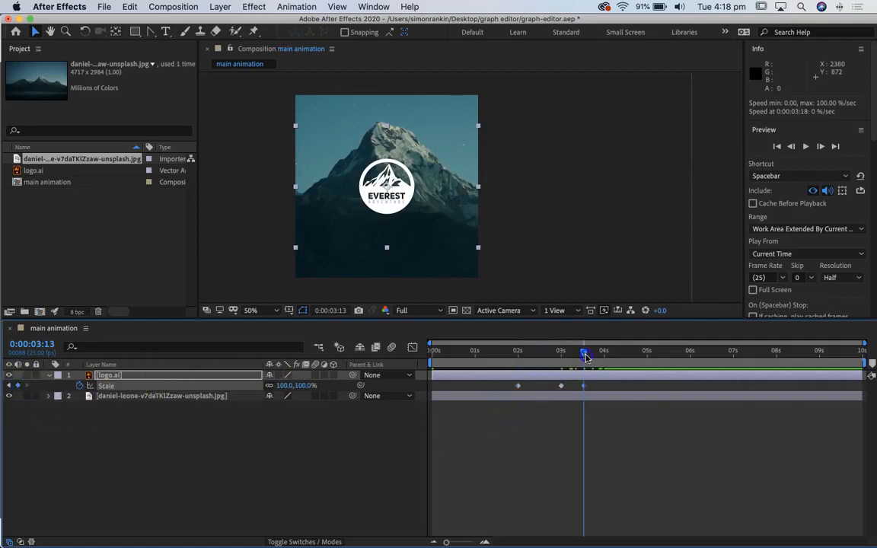
left_click_drag(585, 356, 572, 356)
left_click_drag(304, 386, 323, 385)
Preview the animation from 0 seconds and again from 0:00:01:09 to examine the logo's overshoot and settling.
left_click_drag(563, 351, 405, 359)
key("space")
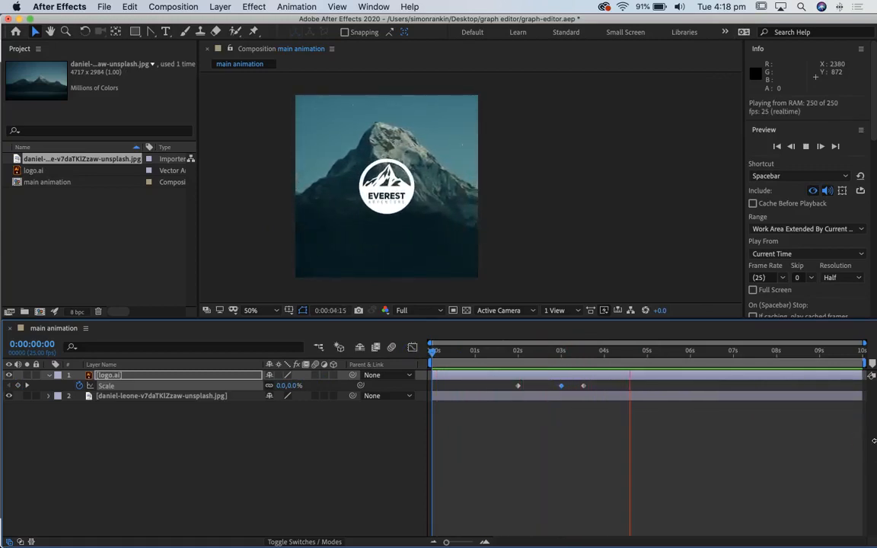
key("space")
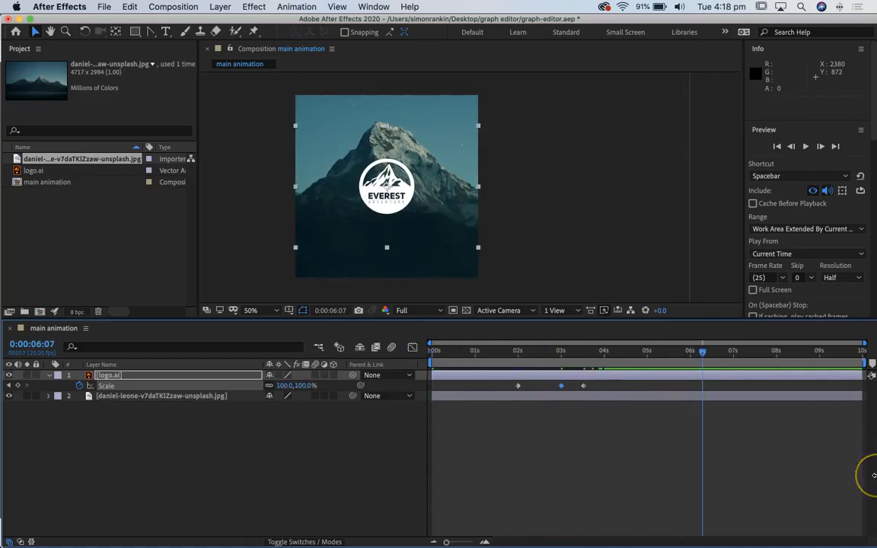
left_click_drag(571, 353, 490, 357)
key("space")
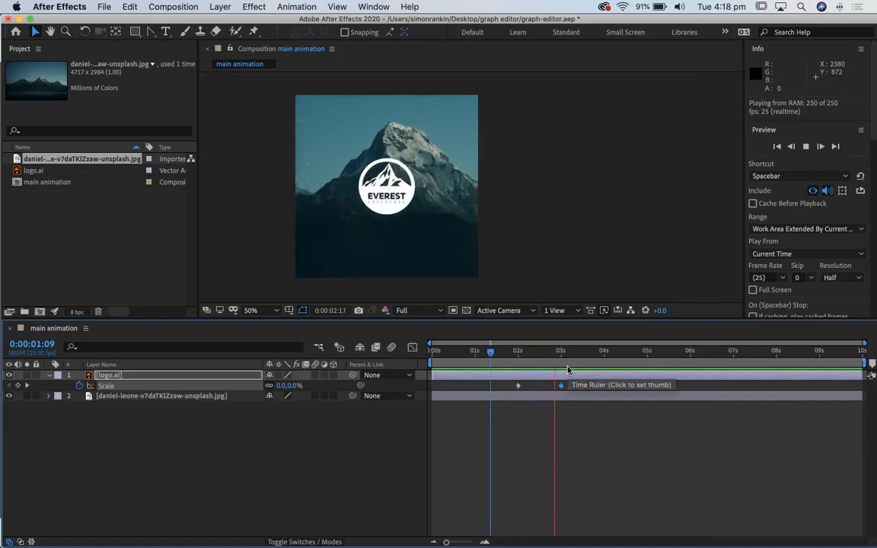
left_click(563, 381)
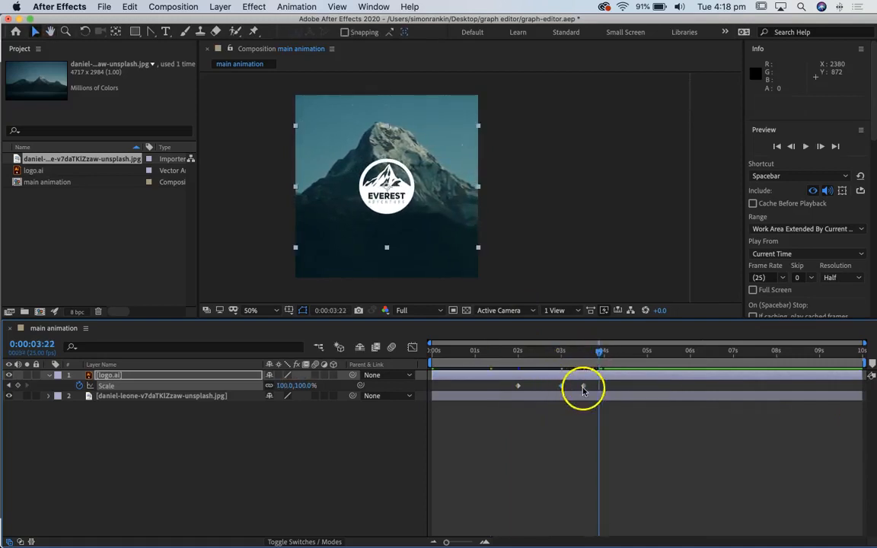
Move the last logo Scale keyframe to 0:00:03:11 and apply Easy Ease to all three Scale keyframes.
left_click_drag(583, 390, 564, 358)
left_click_drag(594, 388, 503, 391)
left_click(562, 388)
right_click(579, 388)
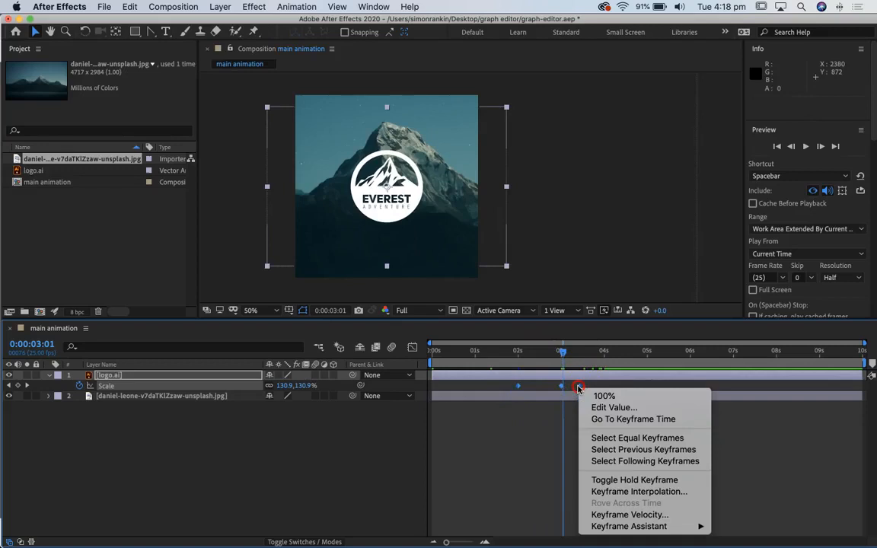
mouse_move(624, 523)
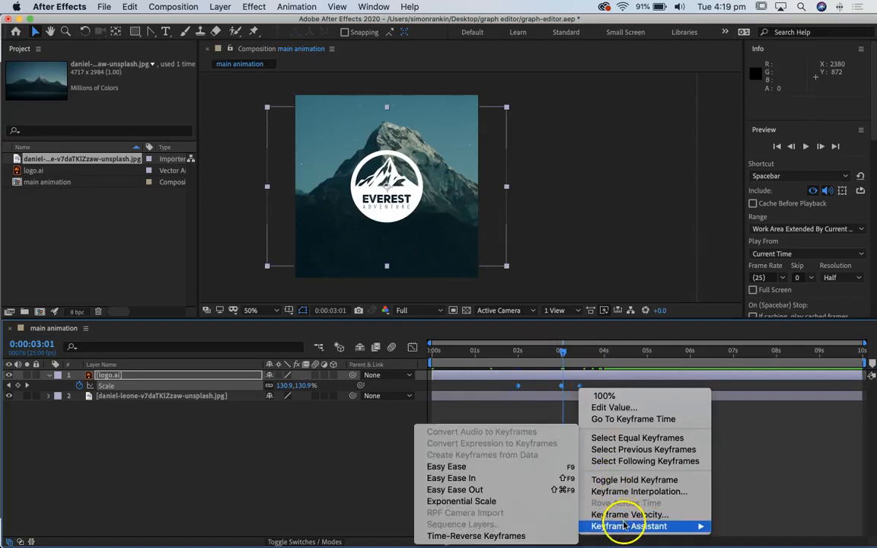
left_click(523, 465)
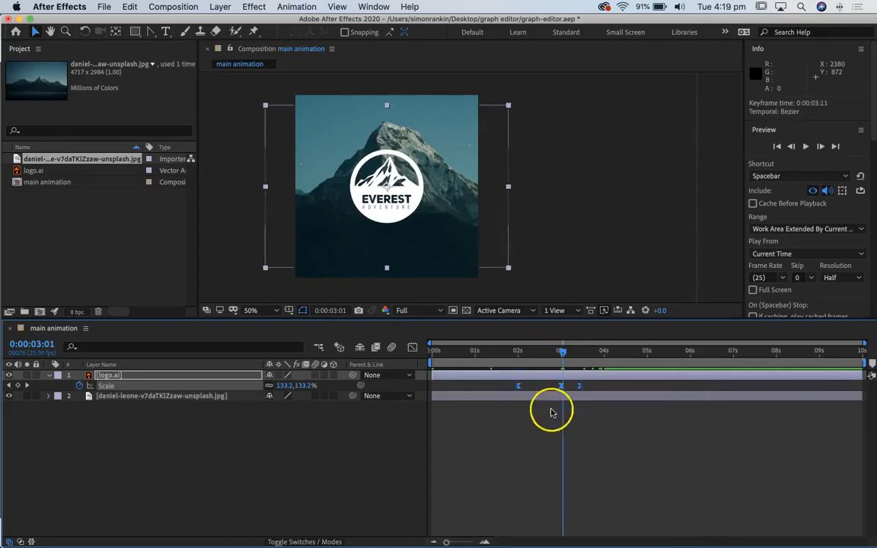
Show the logo's Scale speed graph and preview the eased overshoot from 0:00:01:14.
left_click(413, 348)
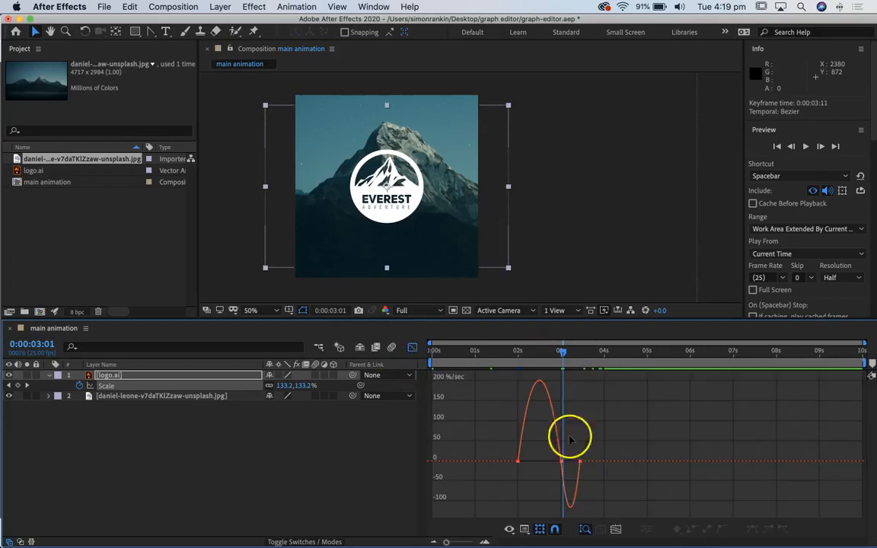
left_click_drag(564, 358, 521, 361)
key("space")
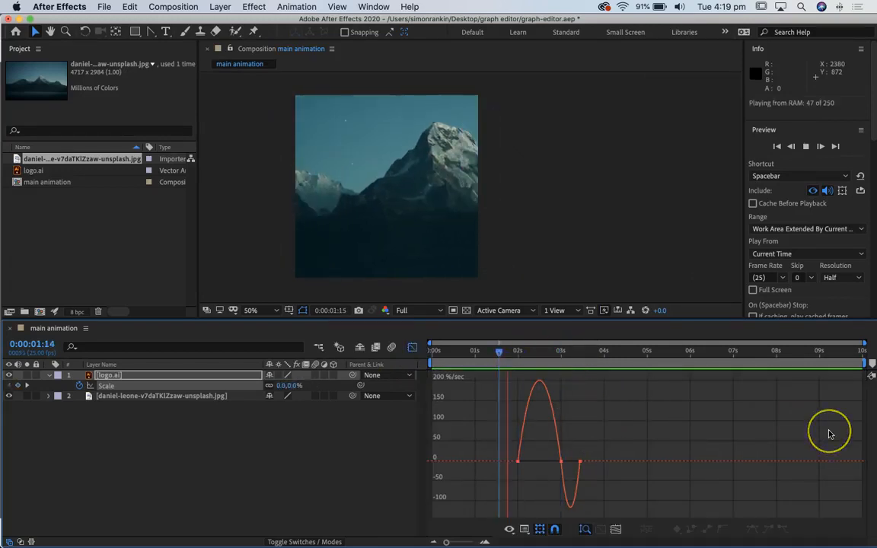
Preview the eased logo overshoot again from 0:00:01:04.
left_click_drag(600, 355, 481, 360)
key("space")
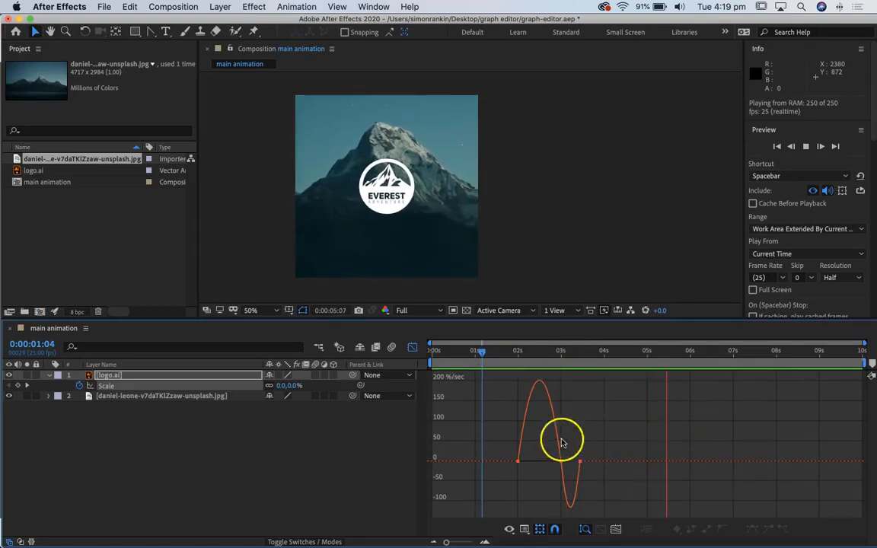
key("space")
Shorten both ease handles of the logo's 3-second Scale keyframe in the speed graph and preview from 0:00:01:15.
left_click(562, 462)
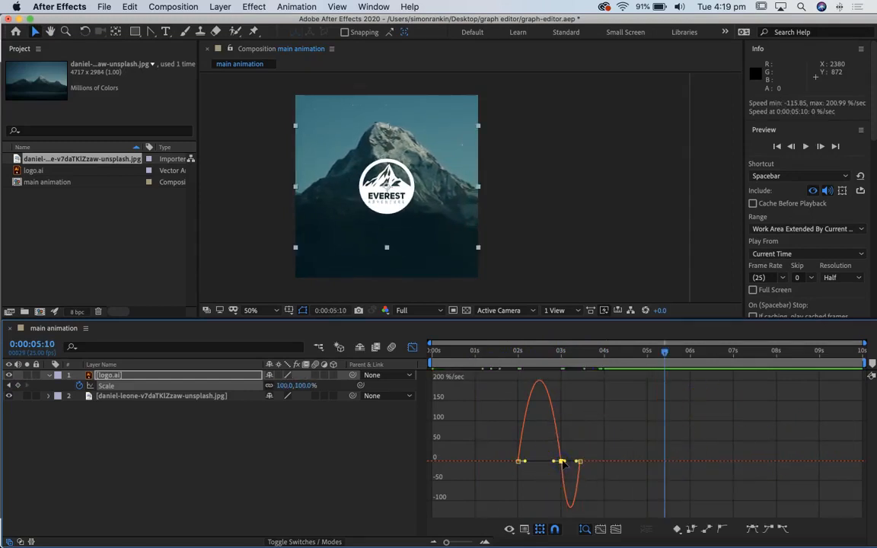
mouse_move(557, 463)
left_mouse_down()
mouse_move(540, 462)
mouse_move(564, 460)
left_mouse_up()
left_click_drag(532, 352, 502, 354)
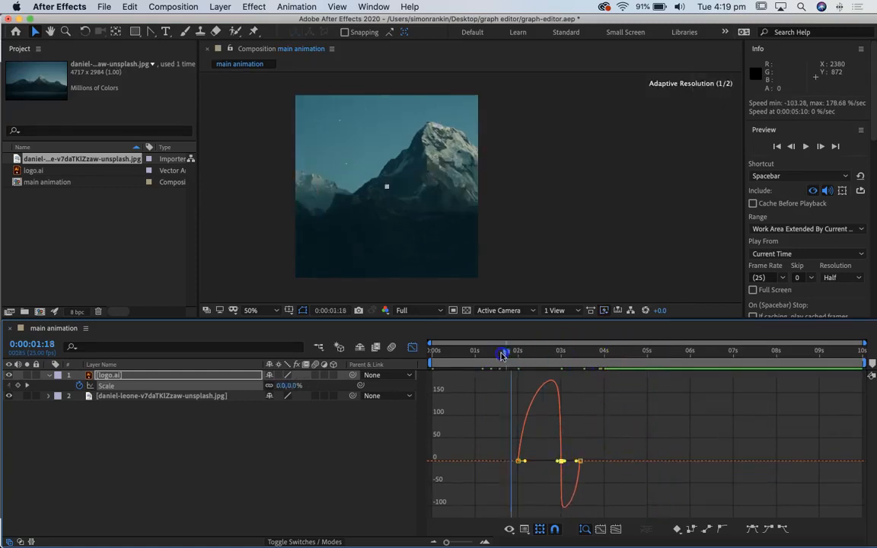
key("space")
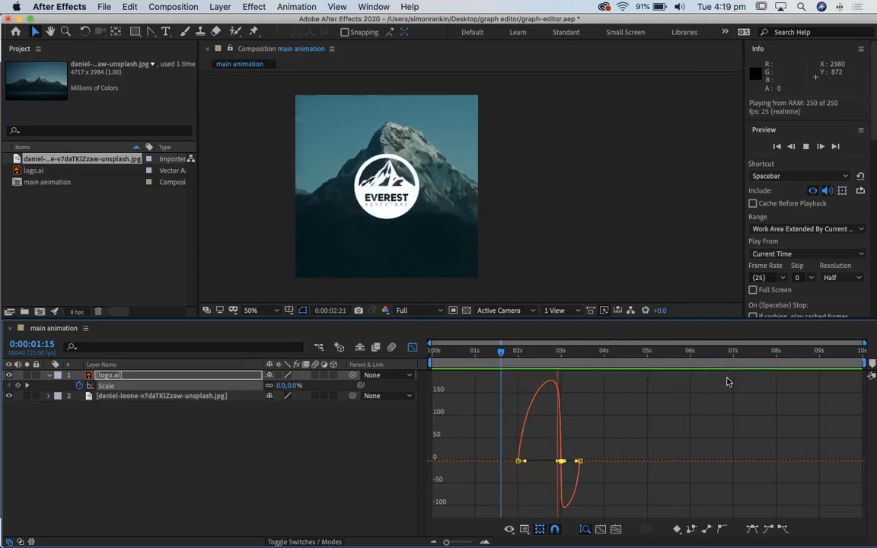
key("space")
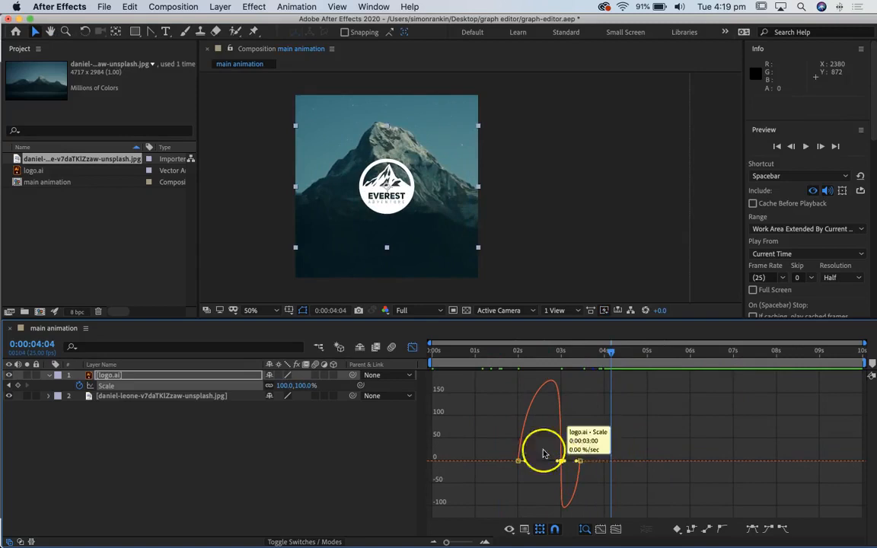
Outside the Graph Editor, move the last logo Scale keyframe to 0:00:03:07 and show its speed graph again.
left_click(412, 347)
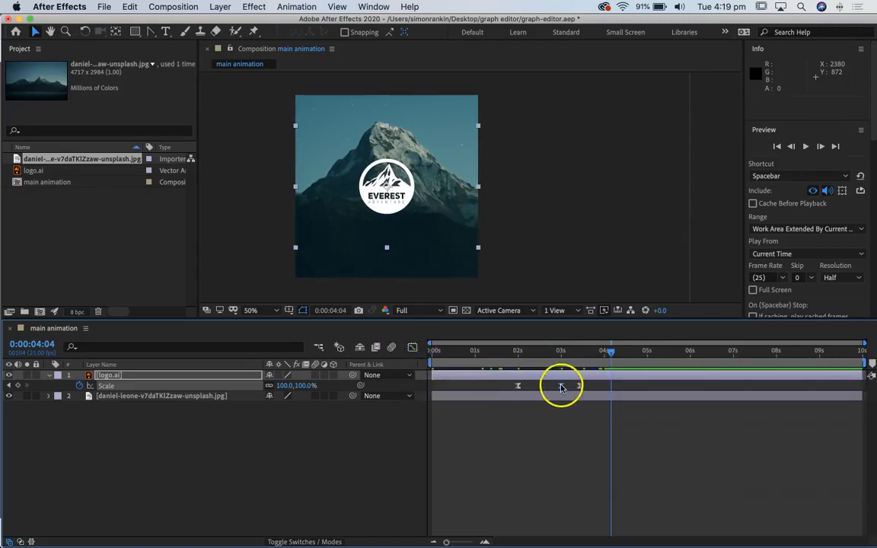
left_click_drag(579, 388, 572, 387)
left_click_drag(538, 350, 511, 355)
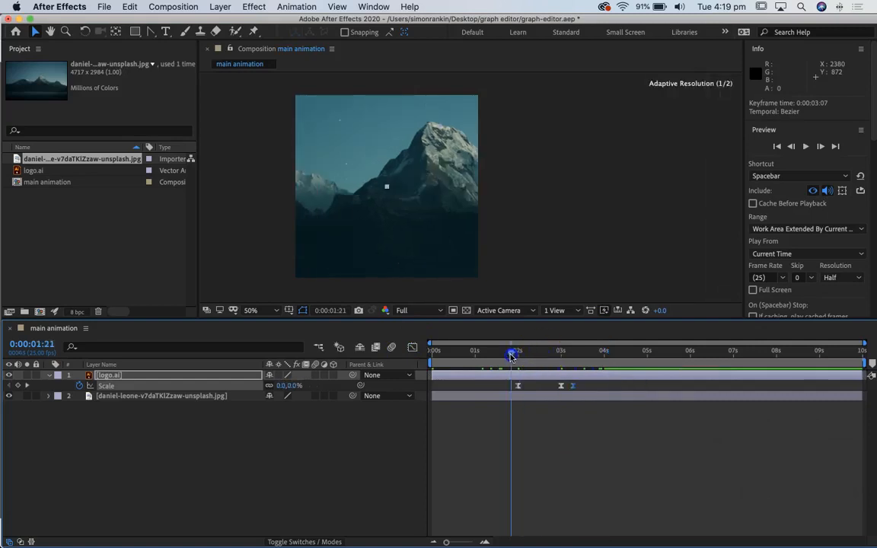
left_click(413, 348)
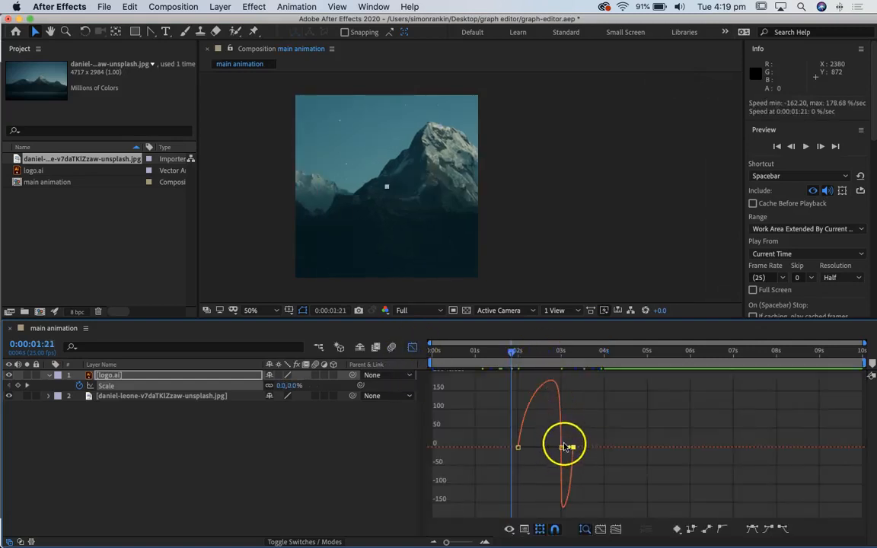
Lengthen both ease handles of the 3-second Scale keyframe into rounder speed curves and preview from 0:00:01:15.
left_click_drag(558, 449, 567, 451)
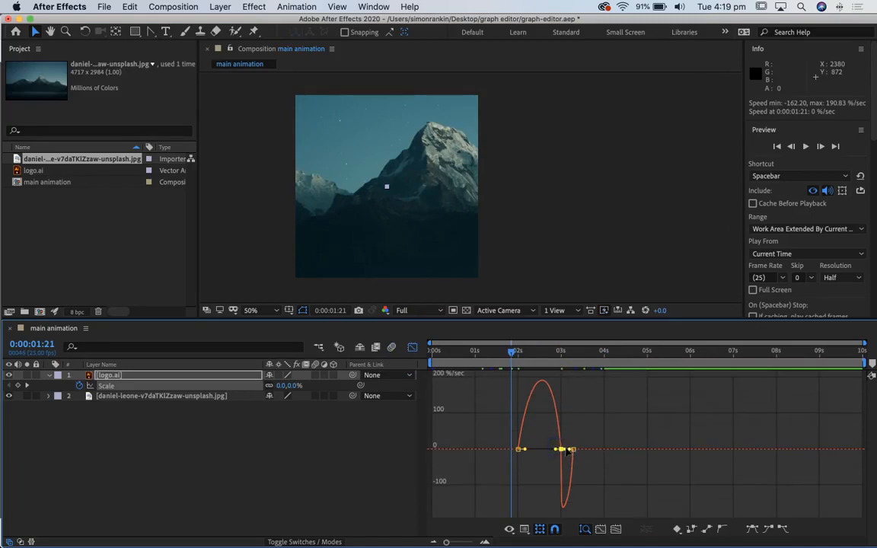
left_click_drag(568, 450, 567, 451)
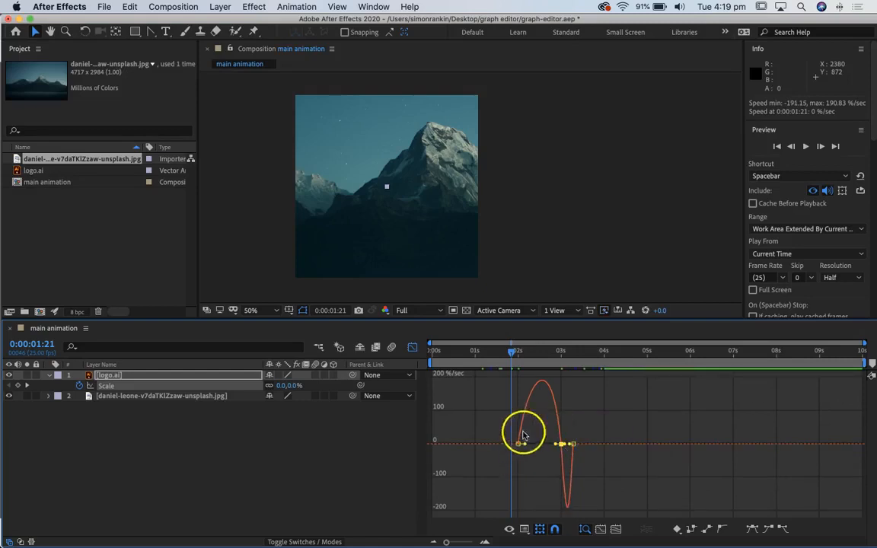
left_click_drag(512, 350, 415, 353)
key("space")
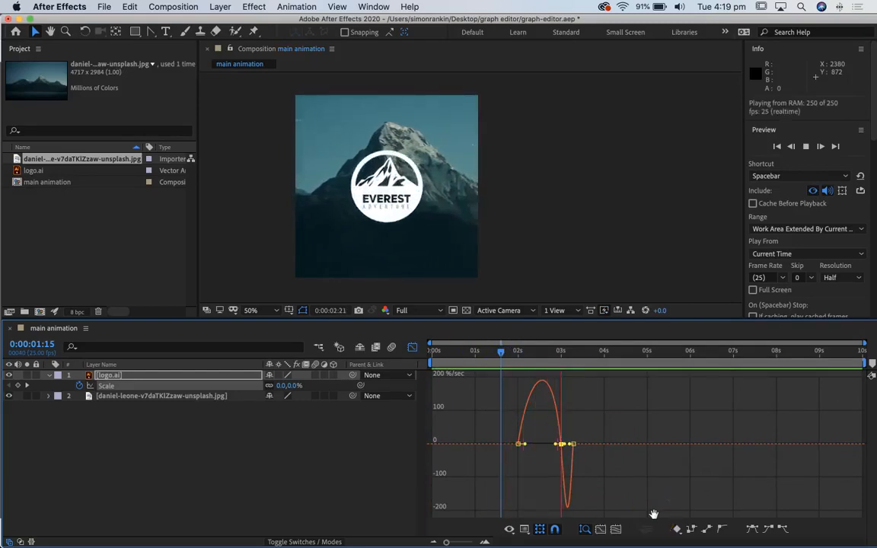
key("space")
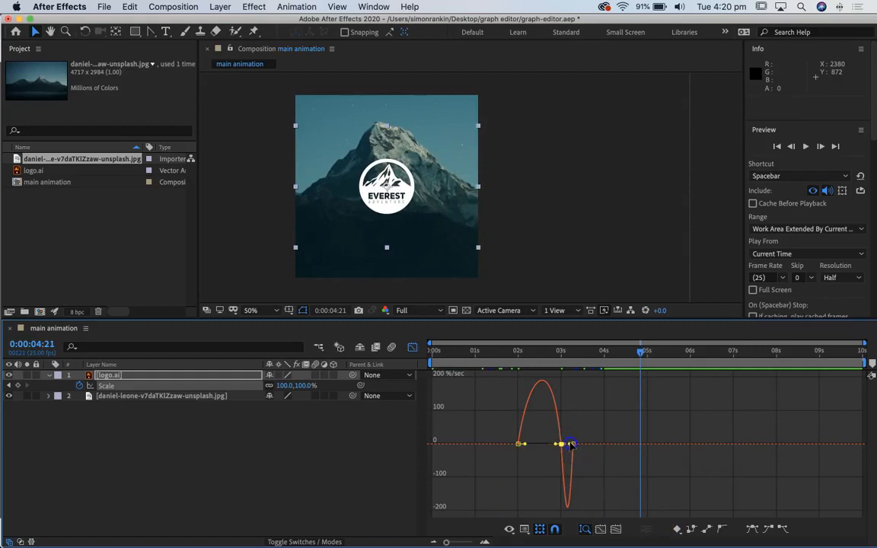
Try shrinking the last Scale keyframe's incoming ease handle almost to nothing and preview from 0:00:01:20.
left_click_drag(571, 444, 571, 445)
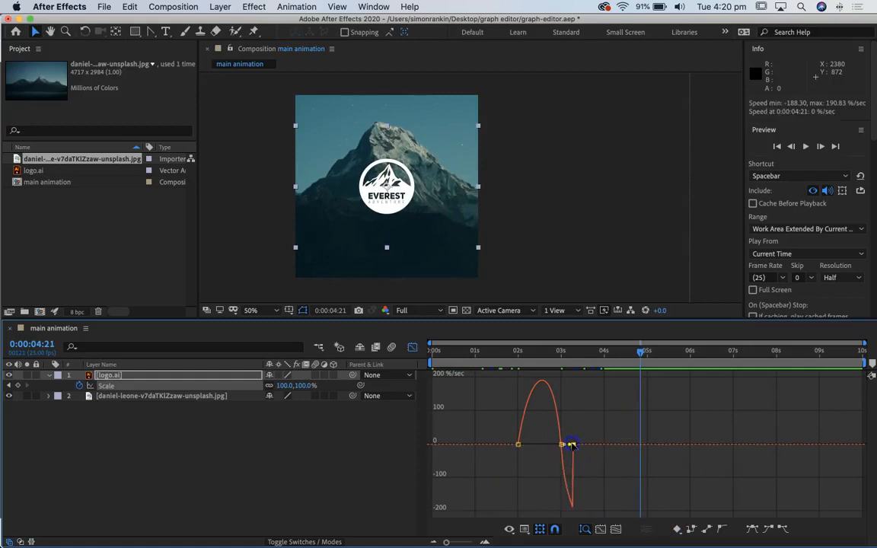
left_click(513, 358)
key("space")
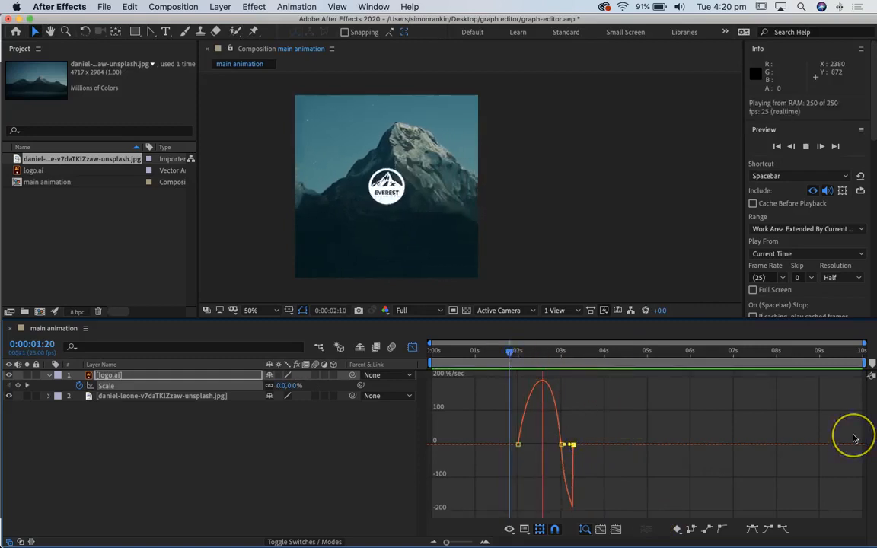
left_click(782, 332)
left_click(555, 441)
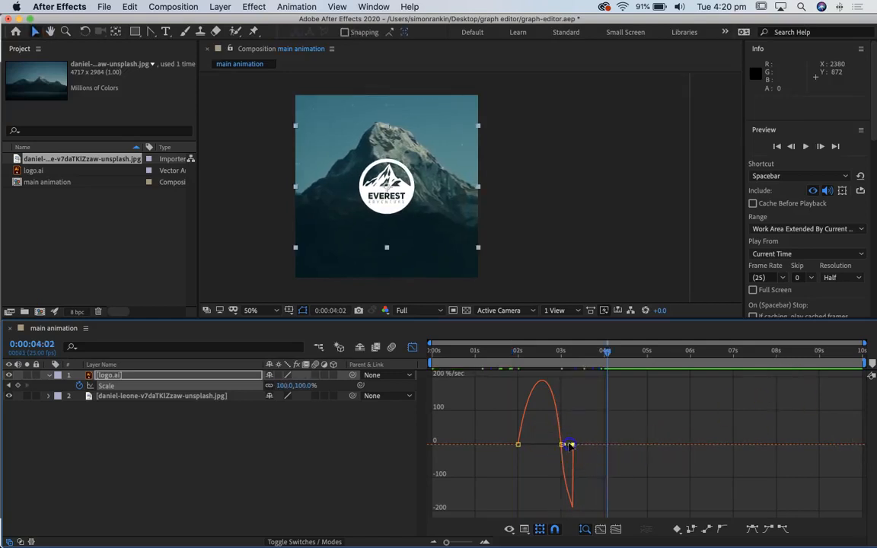
Reshape the last Scale keyframe's incoming ease with a moderately short handle, so the negative speed peak sits slightly nearer that keyframe.
left_click_drag(569, 446, 567, 446)
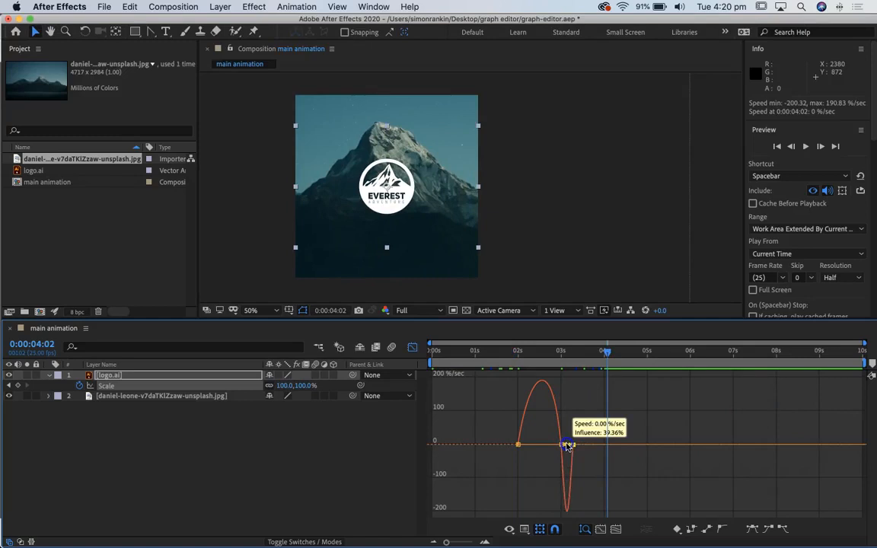
left_click(677, 530)
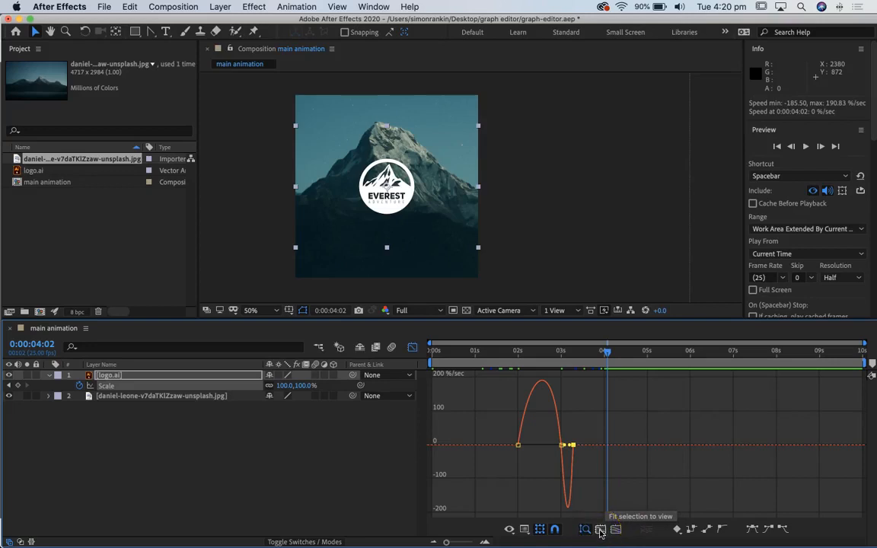
left_click(600, 531)
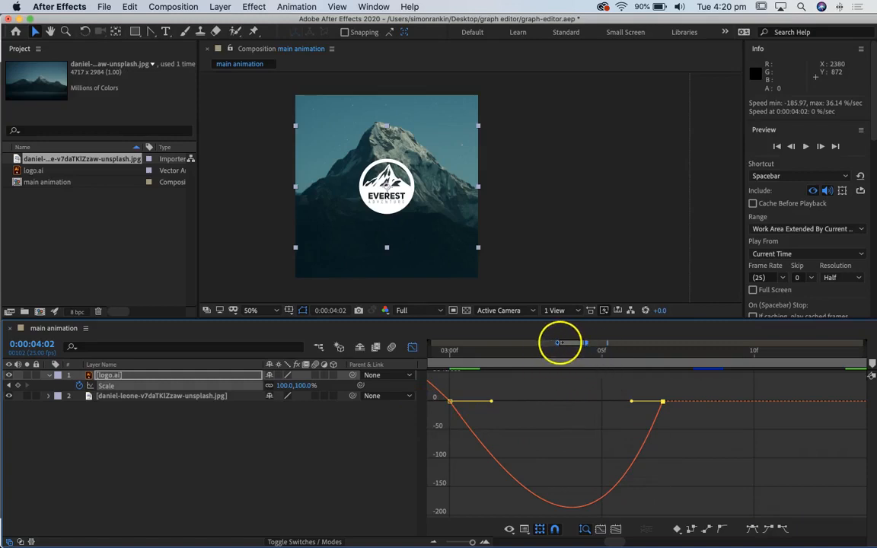
left_click_drag(560, 344, 502, 344)
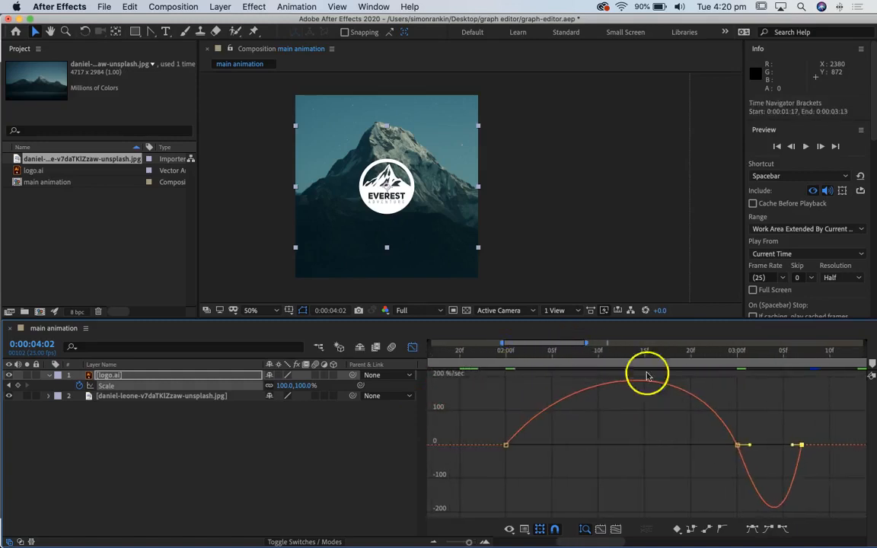
left_click_drag(793, 446, 797, 448)
left_click(802, 468)
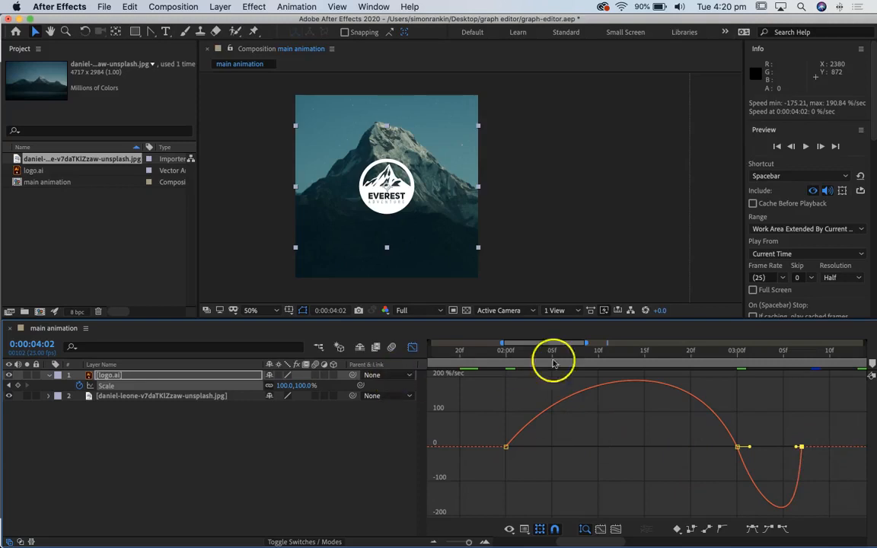
Leave the Graph Editor, show the full 10-second timeline and preview the animation from 0 seconds.
left_click_drag(587, 344, 706, 344)
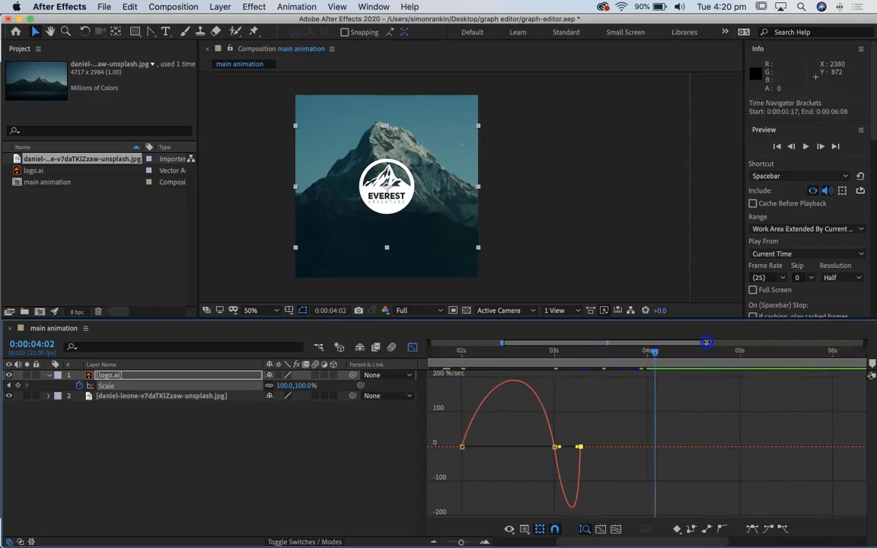
left_click(413, 348)
left_click_drag(528, 354, 446, 352)
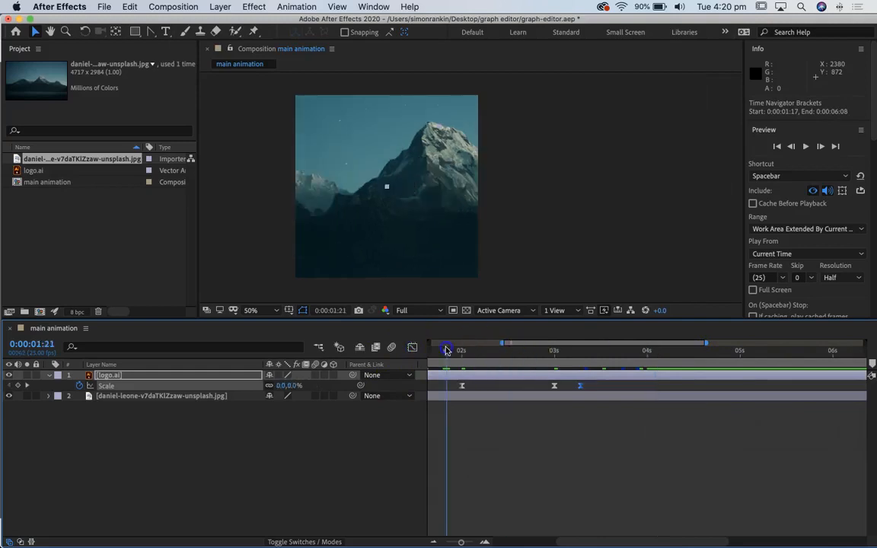
left_click_drag(501, 343, 317, 328)
left_click_drag(708, 346, 865, 344)
left_click_drag(509, 355, 397, 364)
key("space")
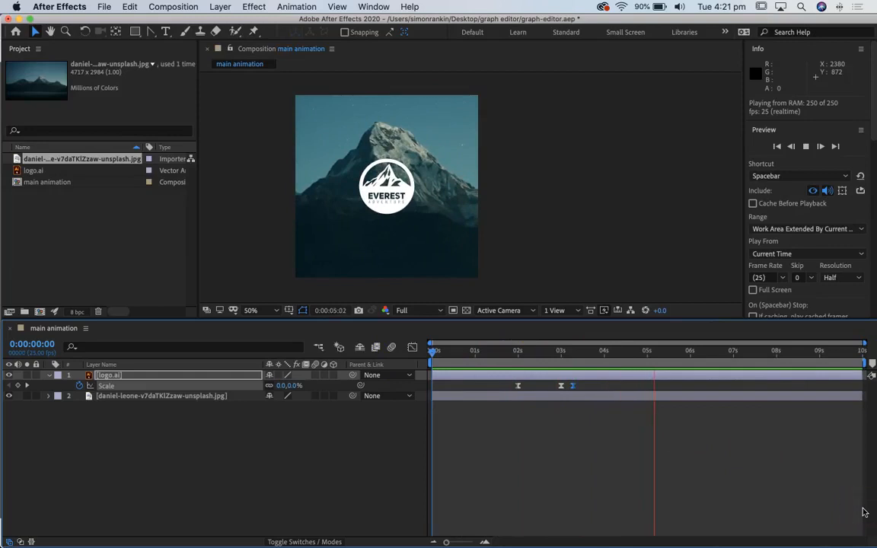
key("space")
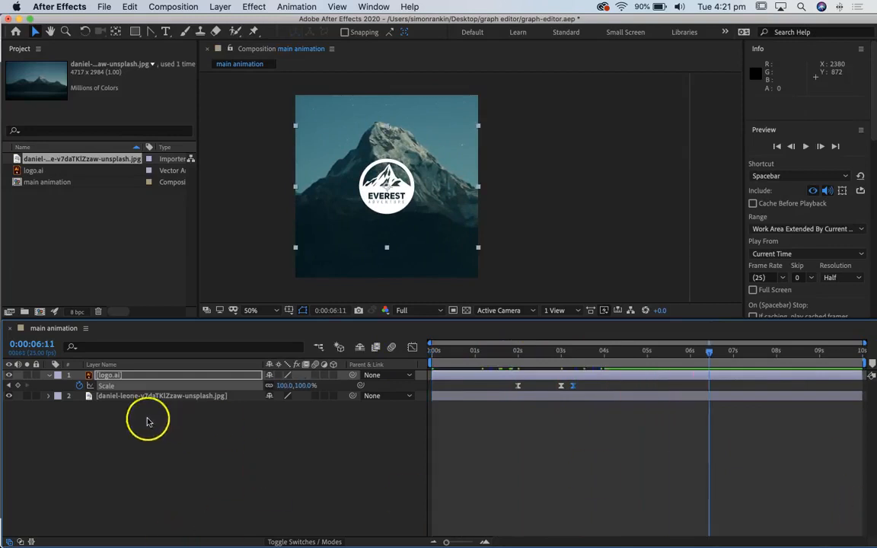
Reveal the mountain photo's Position keyframes and move the last one to 0:00:04:24.
left_click(136, 395)
key("p")
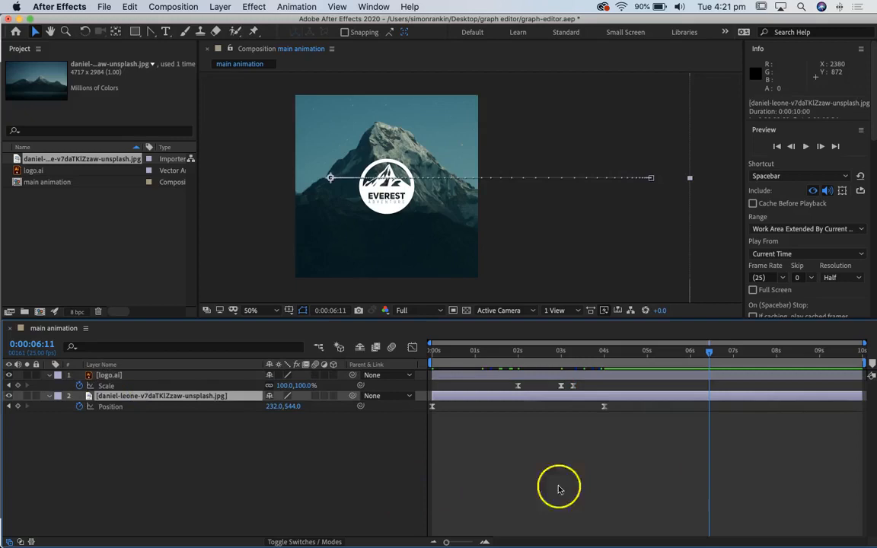
left_click_drag(601, 409, 646, 409)
left_click_drag(659, 351, 649, 356)
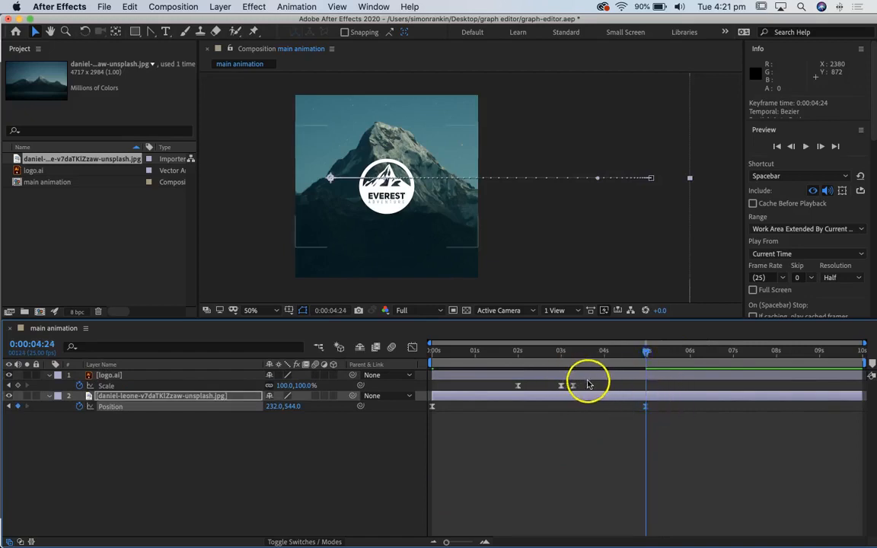
Preview the animation from 0 seconds to check the photo's slower slide against the logo's timing.
left_click_drag(614, 354, 339, 346)
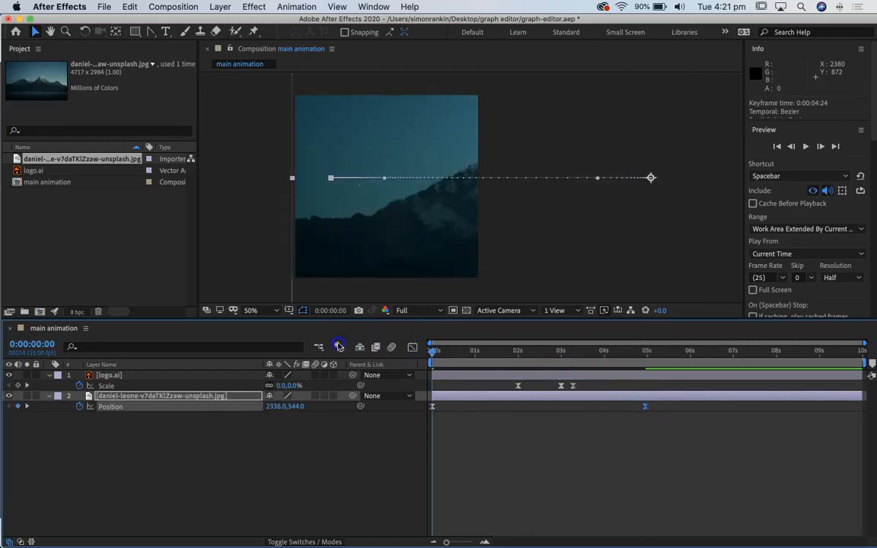
left_click(503, 485)
key("space")
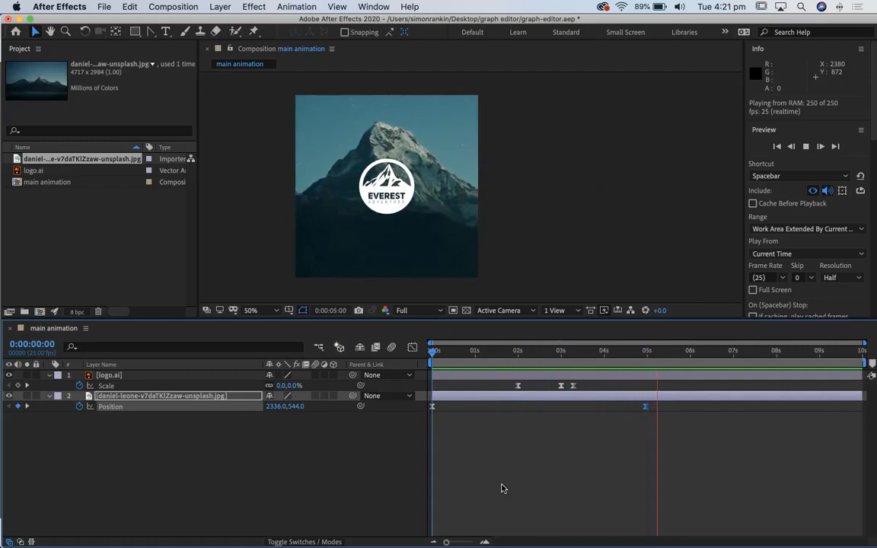
key("space")
Shift all three logo Scale keyframes together so the first one sits at 0:00:03:00.
left_click_drag(591, 382, 514, 389)
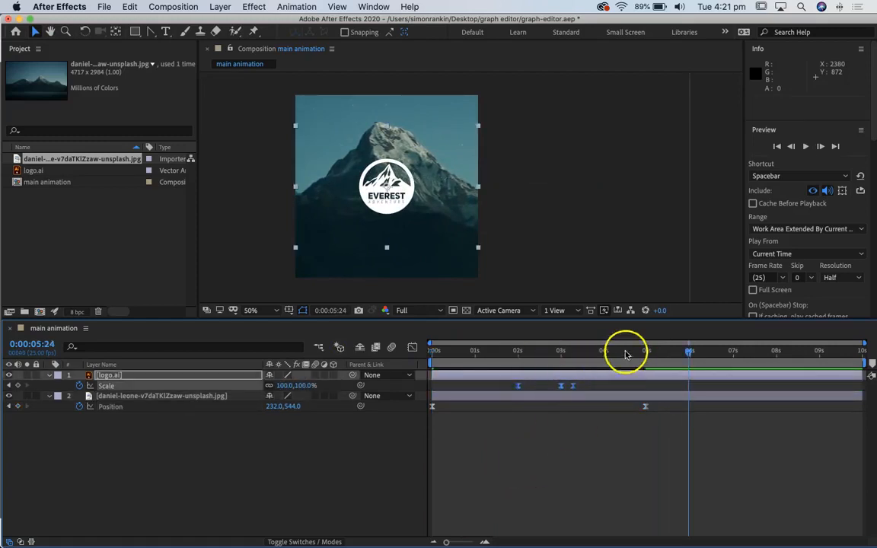
left_click(561, 352)
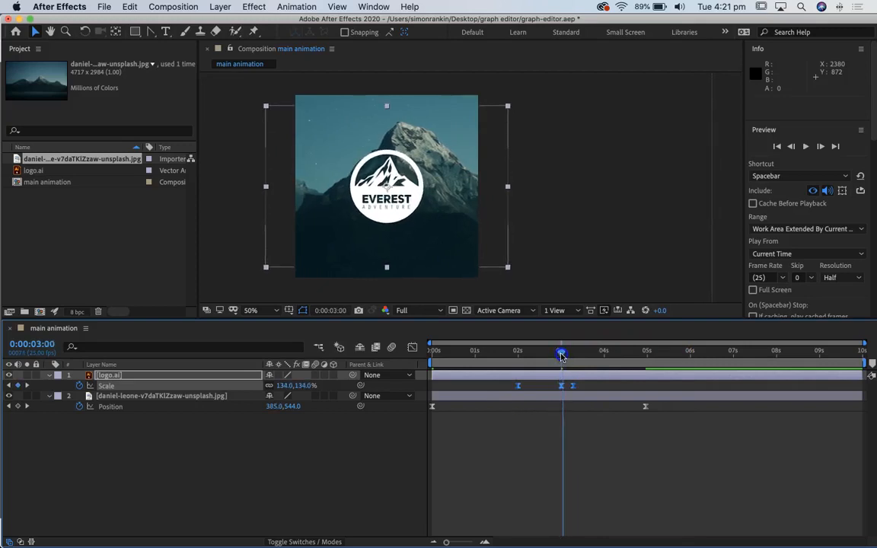
left_click_drag(573, 389, 561, 389)
left_click_drag(520, 388, 563, 387)
Preview the retimed logo animation from 0 seconds and save the project.
left_click_drag(562, 353, 380, 350)
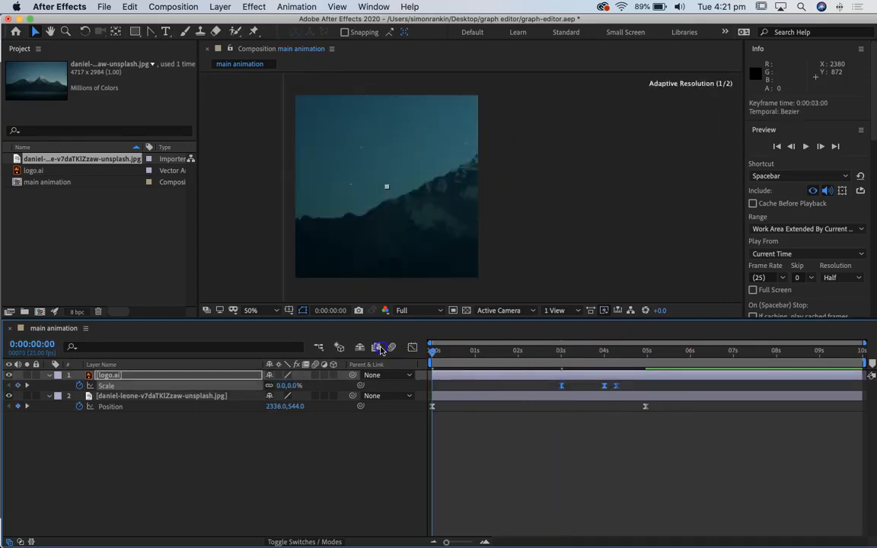
key("space")
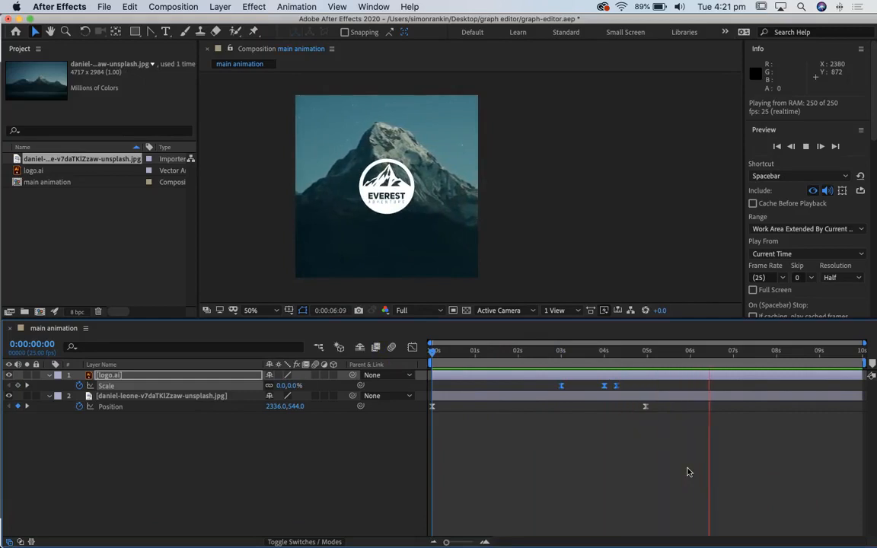
key("space")
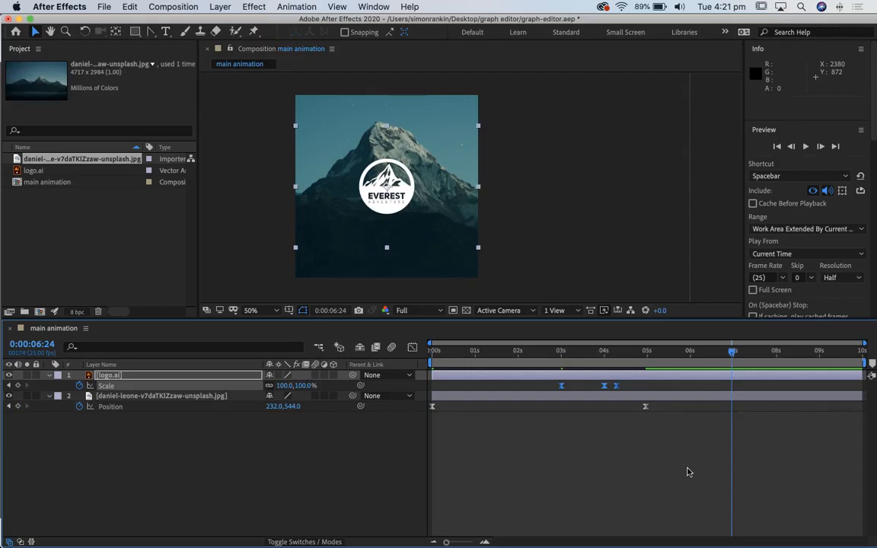
key("super+s")
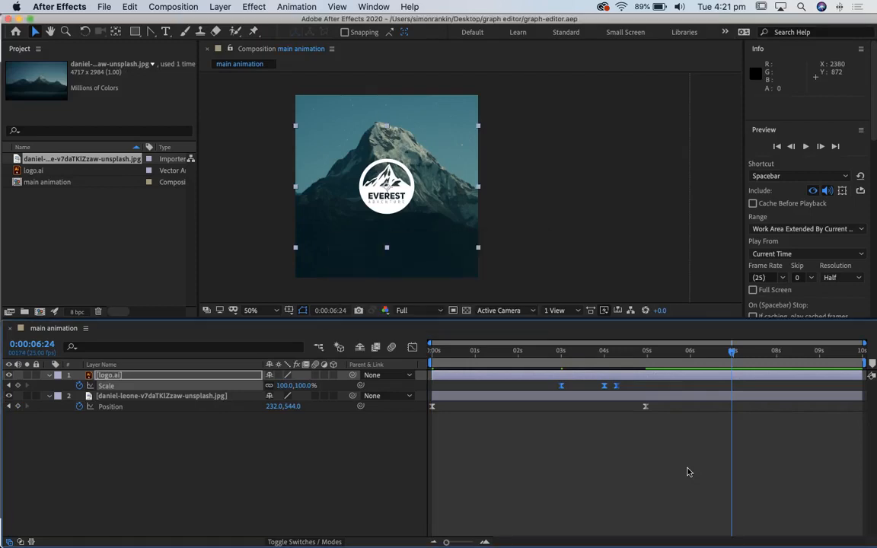
mouse_move(358, 542)
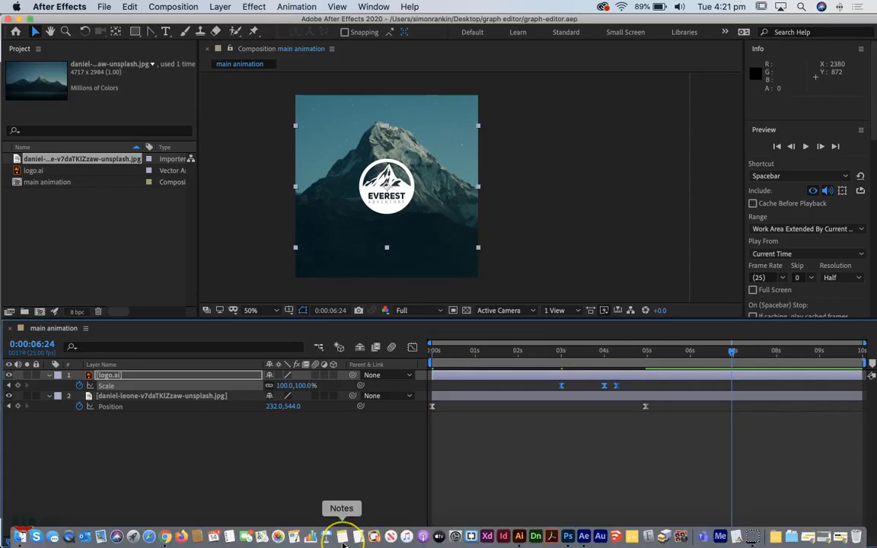
Switch to the YouTube Audio Library in Chrome and view the attribution filter options for the free music.
left_click(165, 537)
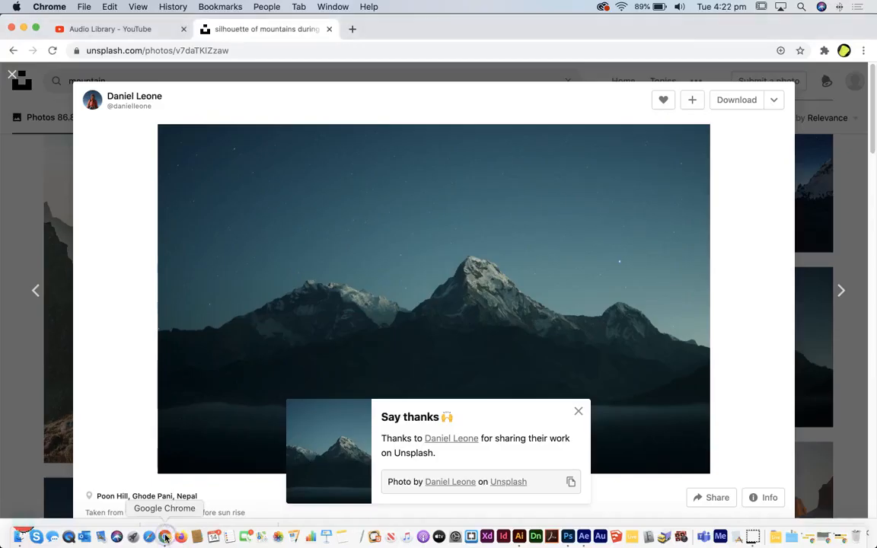
left_click(120, 30)
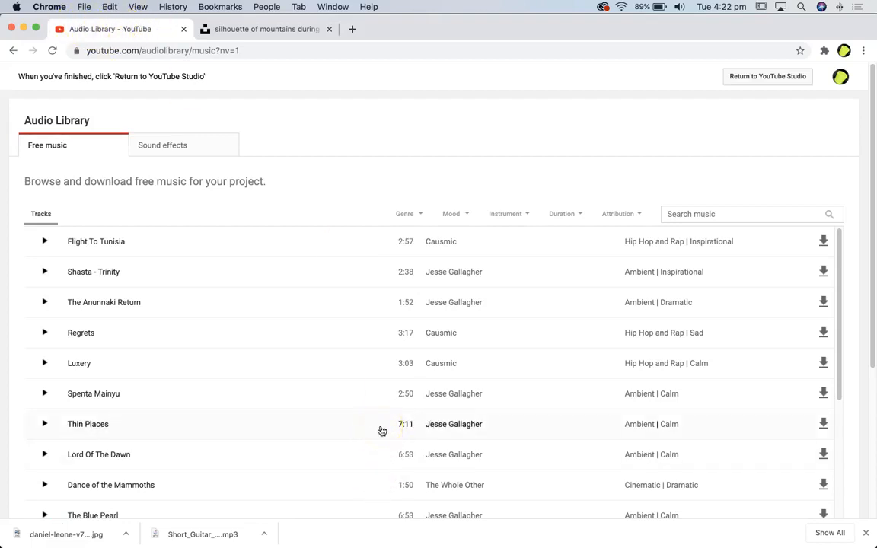
left_click(156, 220)
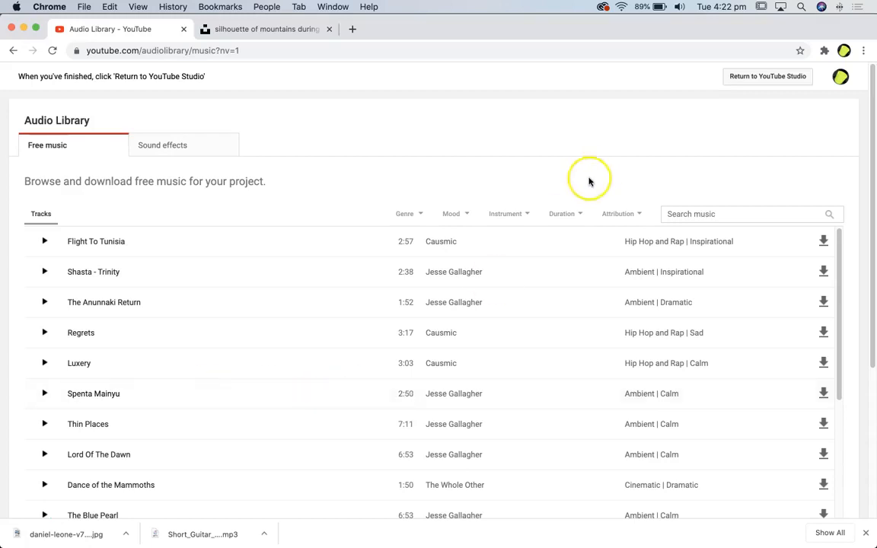
left_click(631, 220)
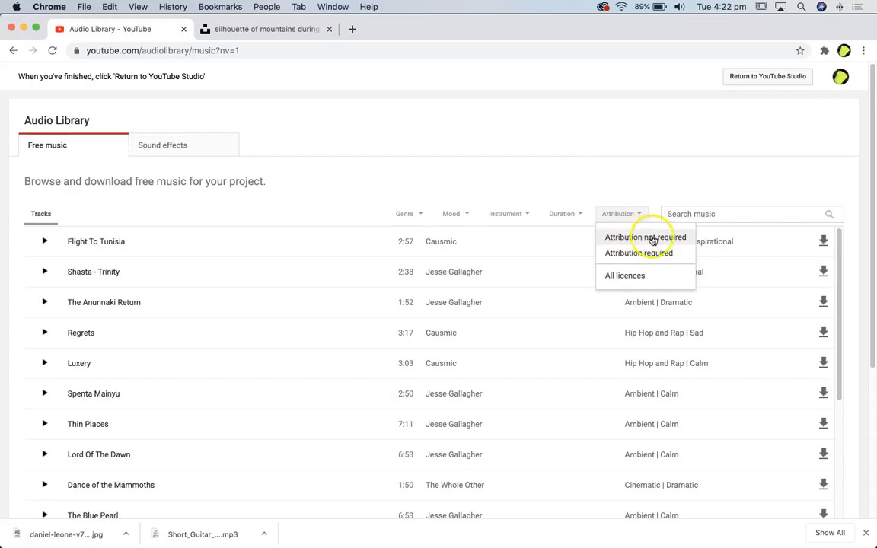
left_click(642, 187)
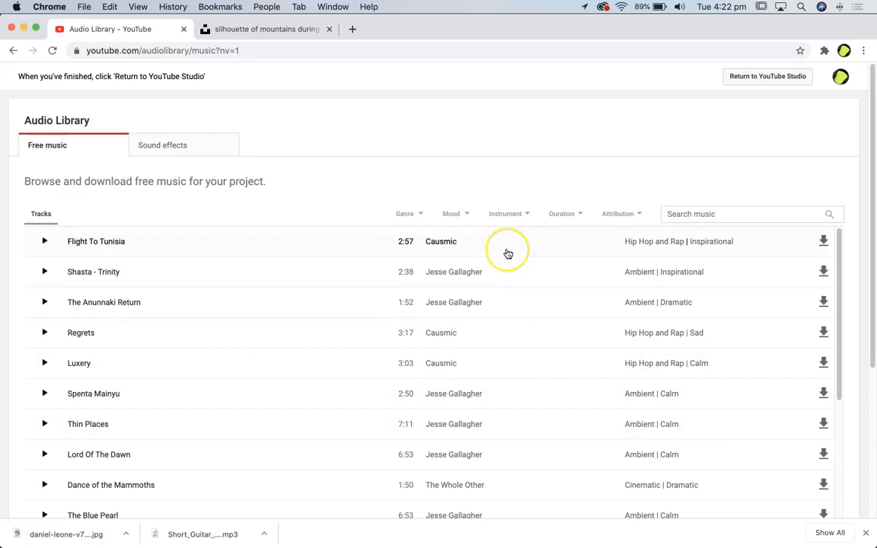
Filter the free music by duration to tracks shorter than 30 seconds.
left_click(521, 219)
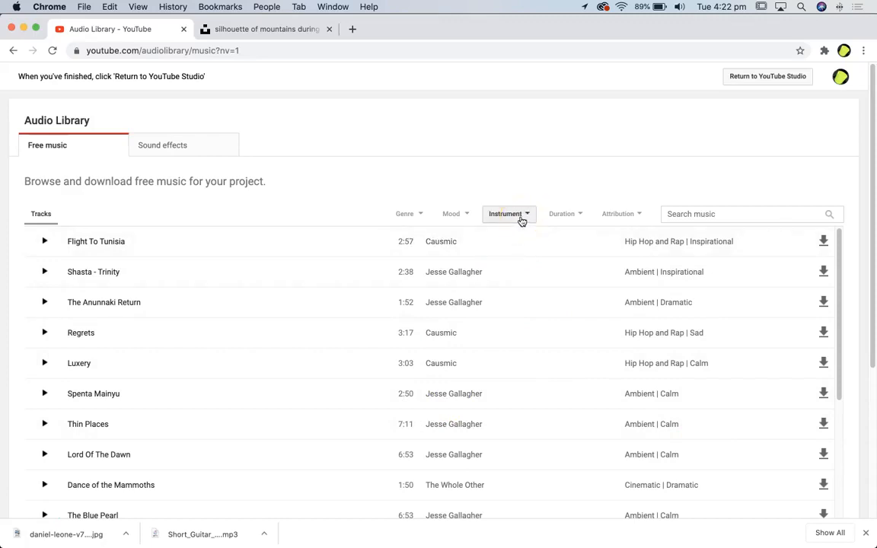
left_click(581, 215)
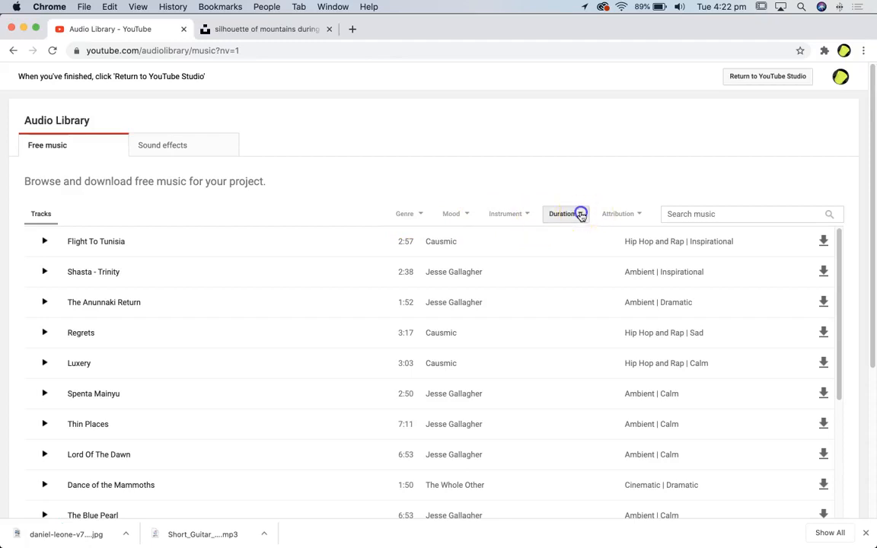
left_click(566, 238)
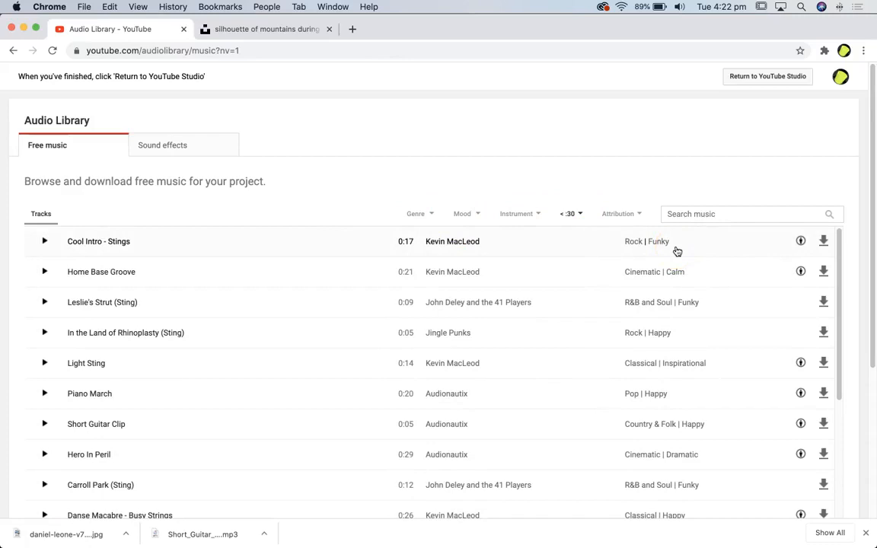
left_click(609, 252)
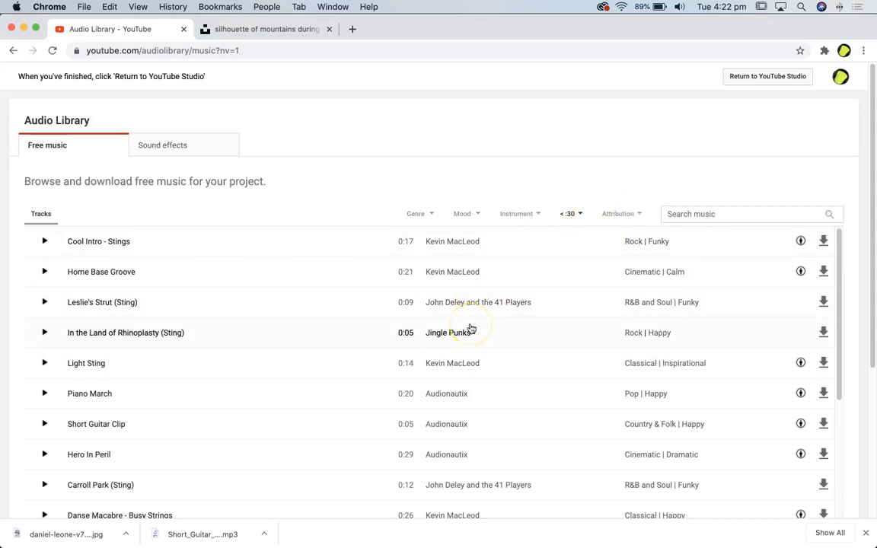
Find the Short Guitar Clip track in the filtered list and play it to hear how it sounds.
scroll(471, 328, "down", 1)
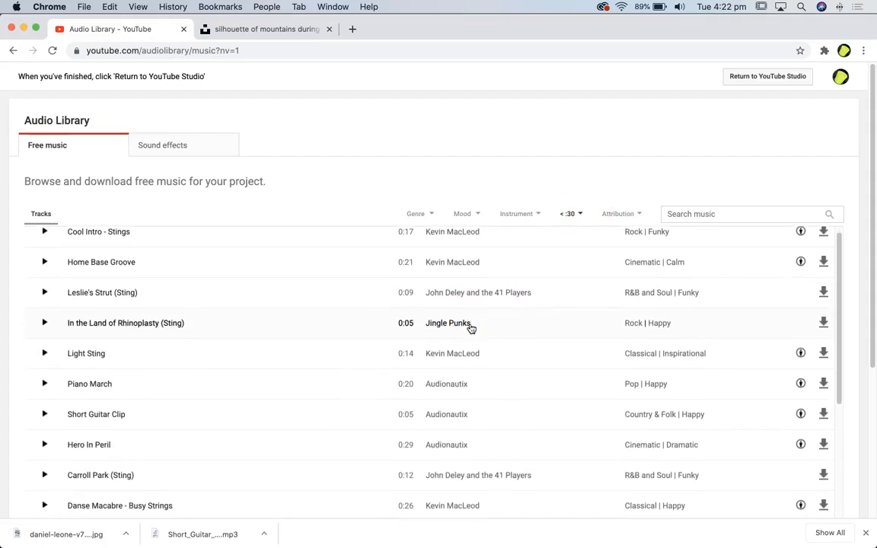
scroll(469, 326, "down", 2)
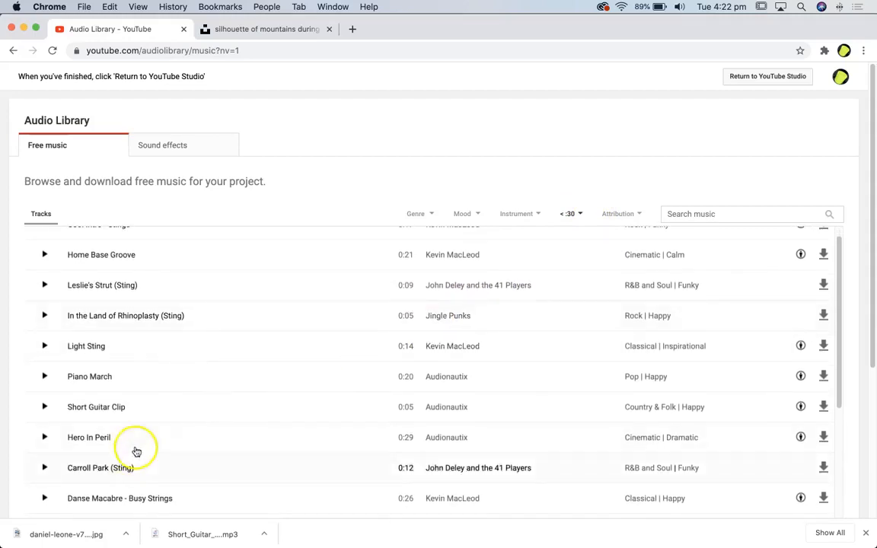
left_click(45, 407)
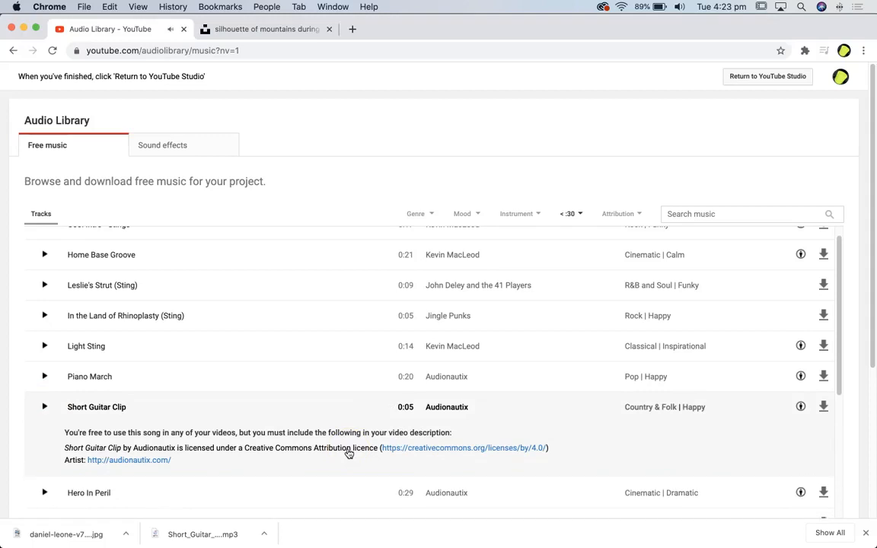
left_click(825, 407)
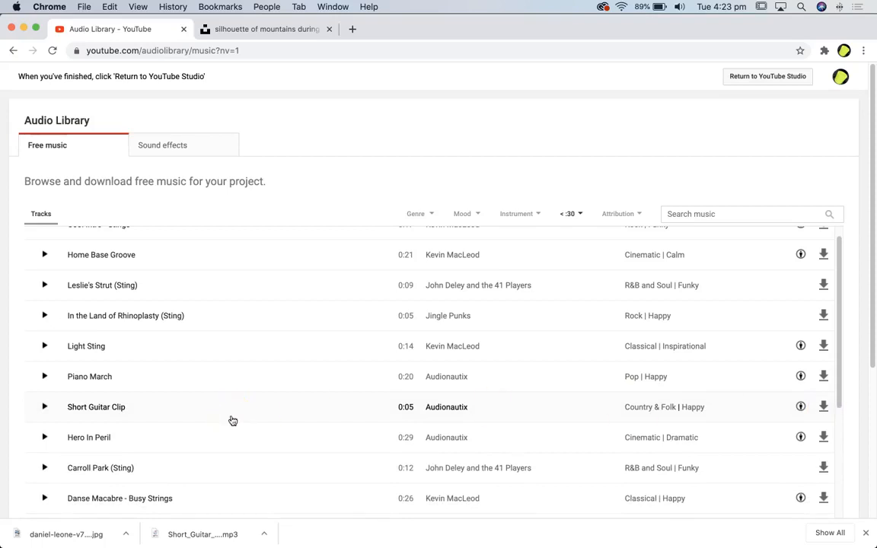
key("XF86AudioRaiseVolume")
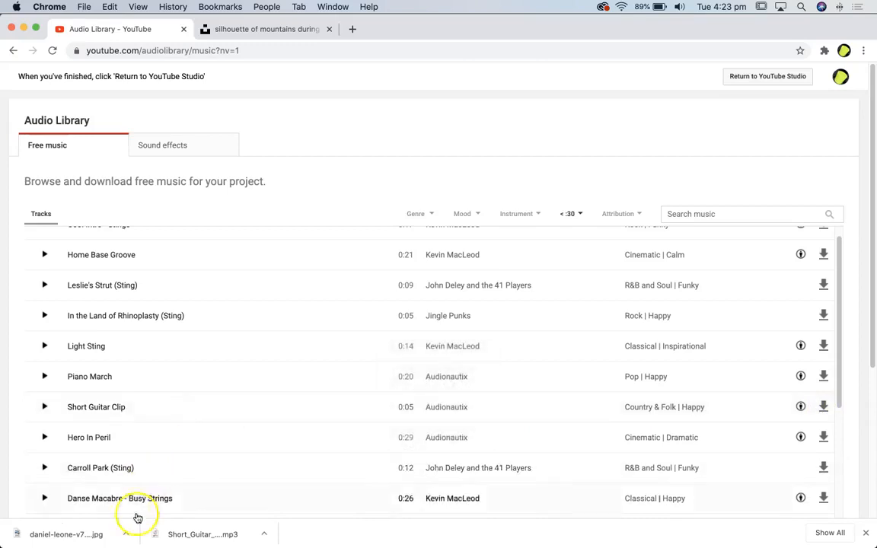
Try to show the previously downloaded Short Guitar Clip MP3 in Finder.
left_click(127, 535)
left_click(128, 535)
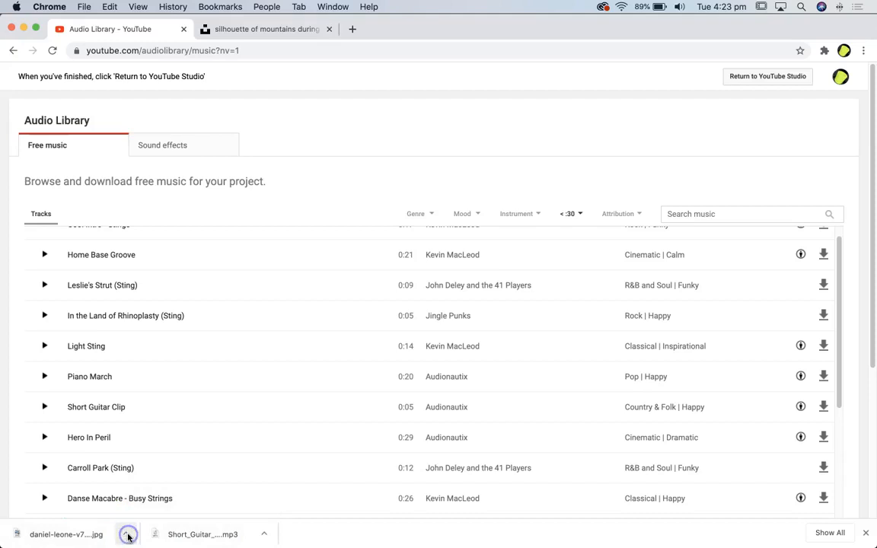
left_click(264, 533)
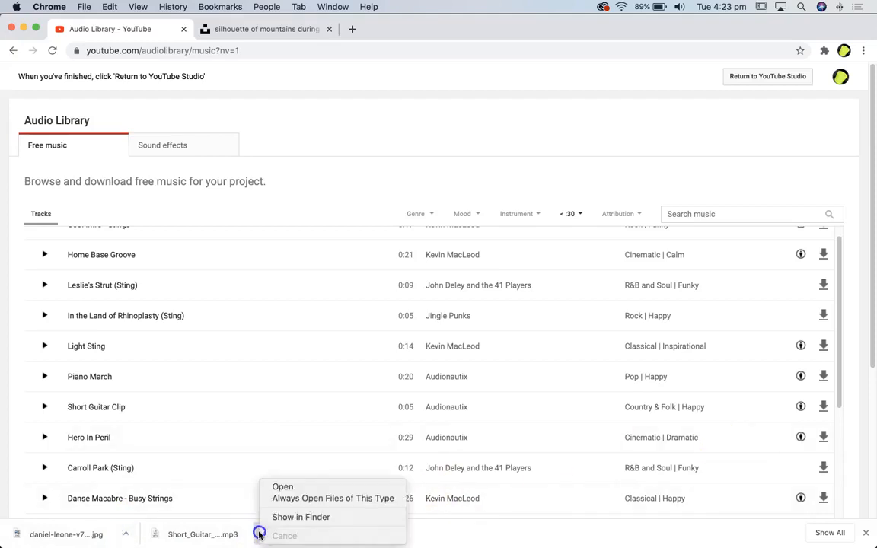
left_click(312, 515)
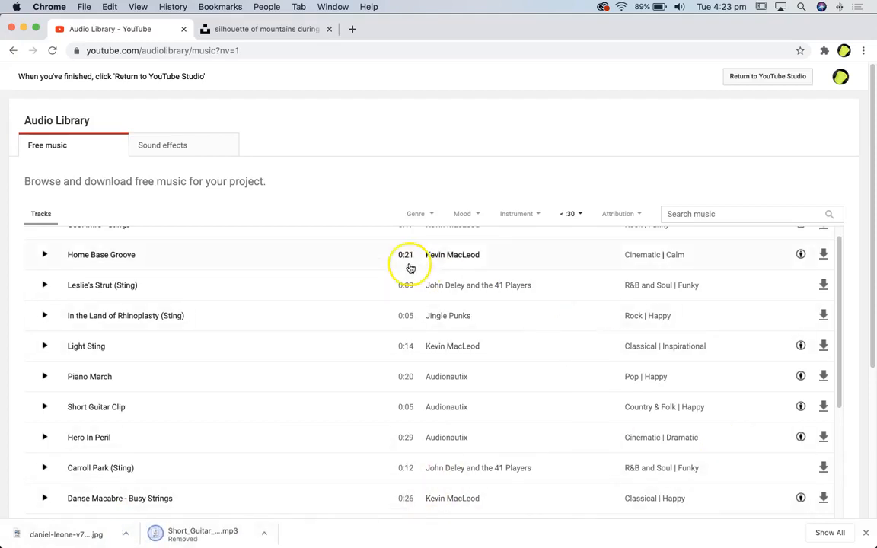
left_click(266, 533)
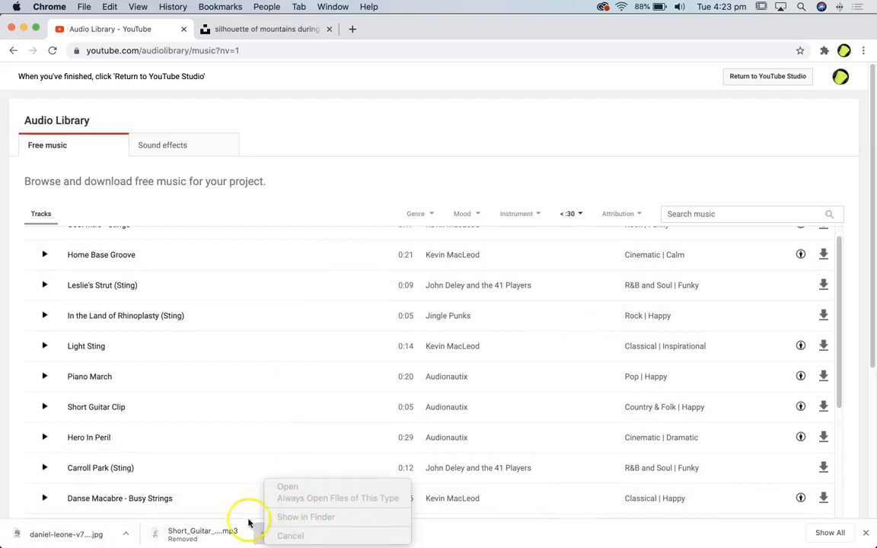
left_click(249, 528)
left_click(262, 533)
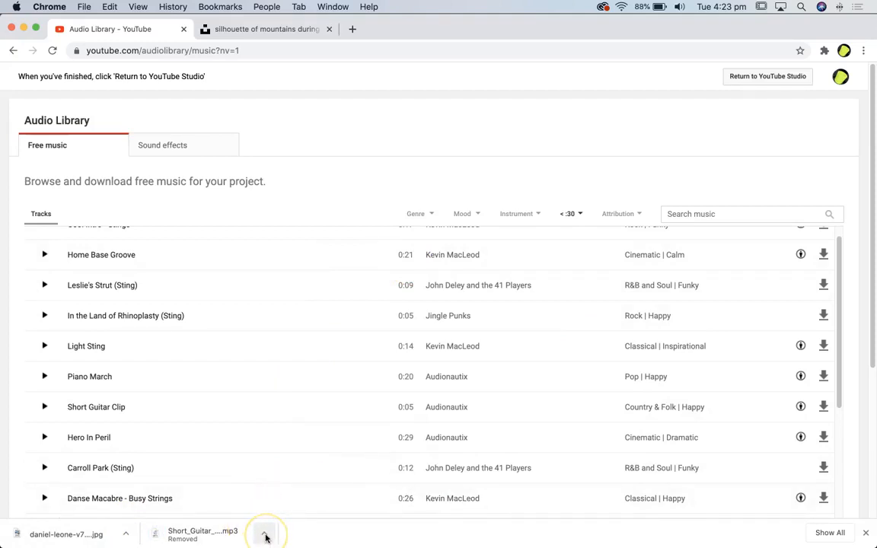
left_click(264, 534)
Download the Short Guitar Clip track and show the new MP3 file in Finder.
left_click(114, 406)
left_click(439, 418)
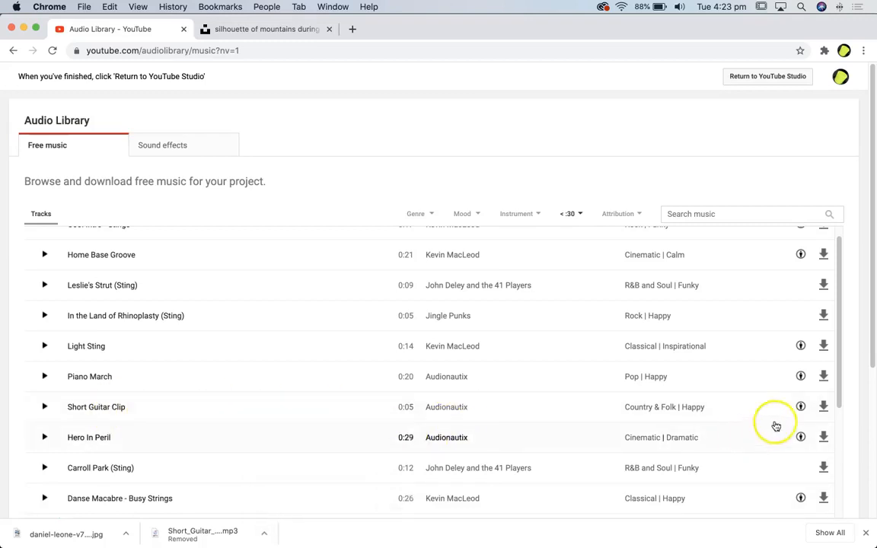
left_click(823, 407)
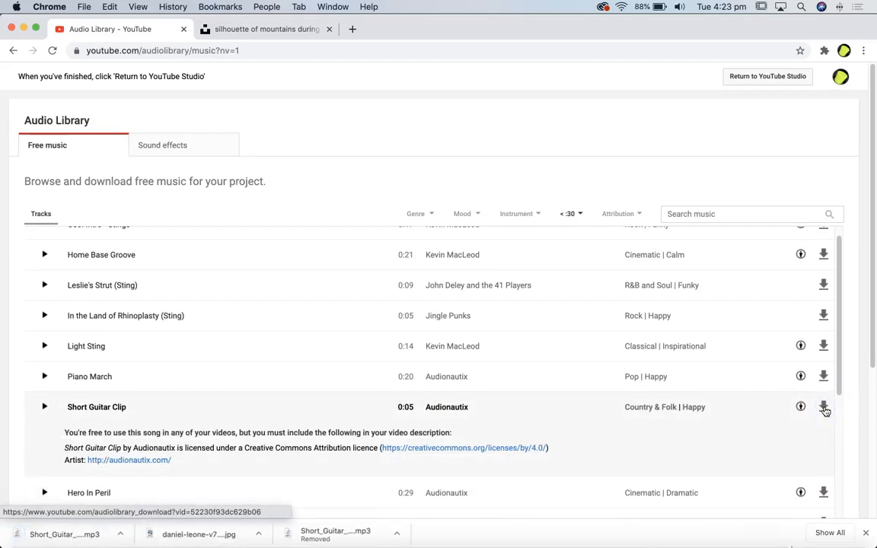
left_click(127, 535)
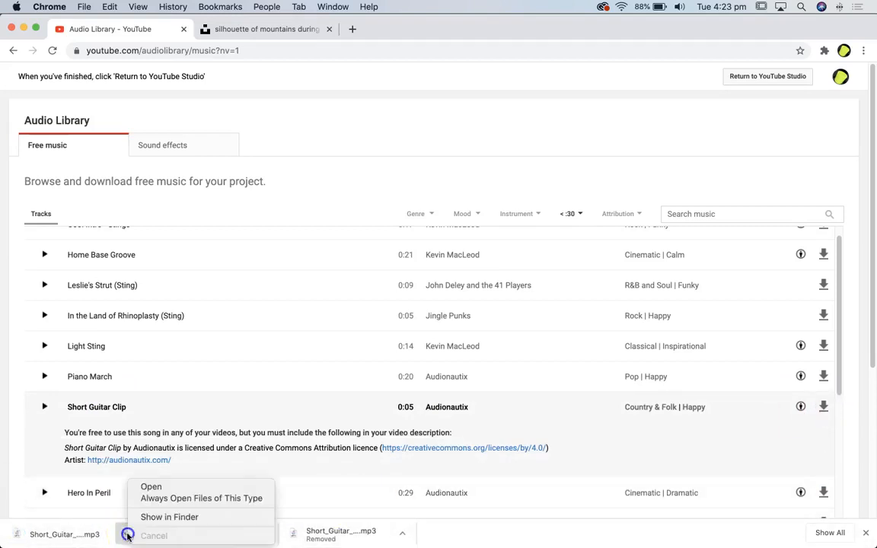
left_click(172, 517)
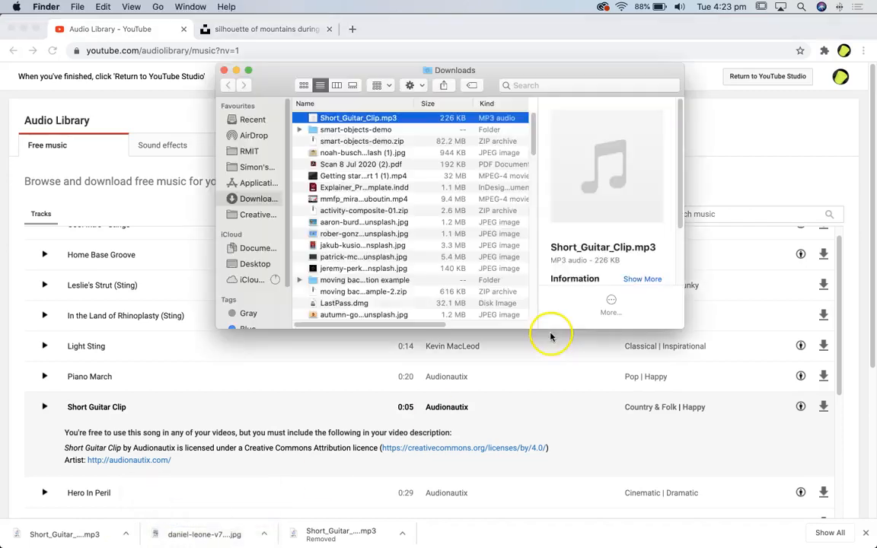
Move Short_Guitar_Clip.mp3 from Downloads into the graph editor folder on the Desktop, using a second Finder window.
key("super+n")
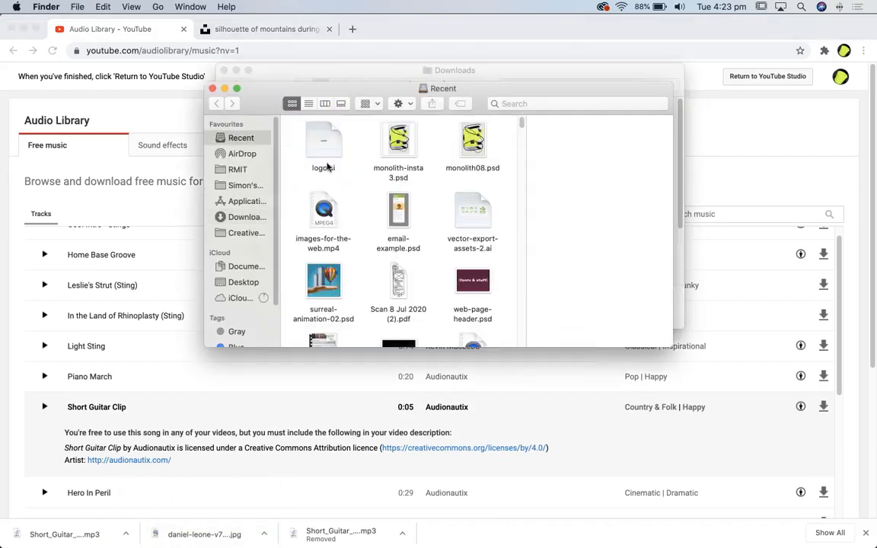
left_click(244, 283)
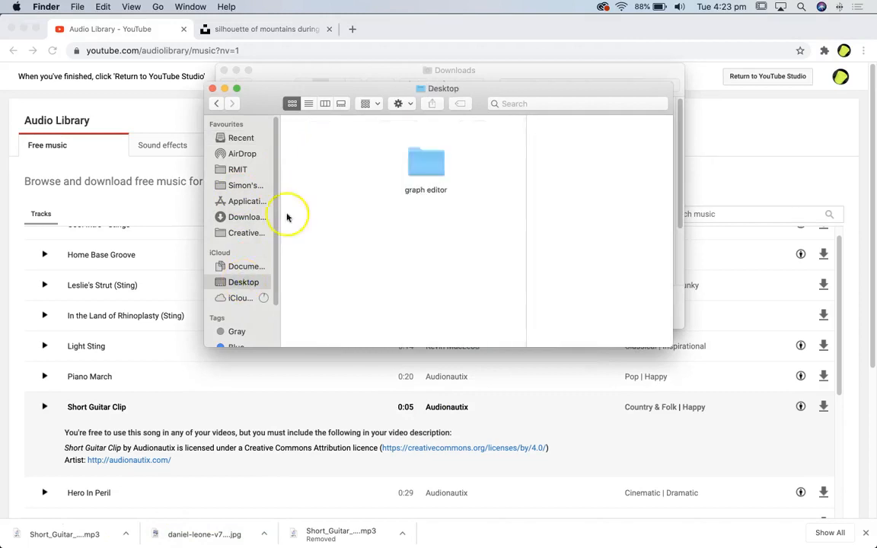
left_click_drag(391, 88, 392, 244)
left_click_drag(364, 120, 426, 313)
double_click(423, 320)
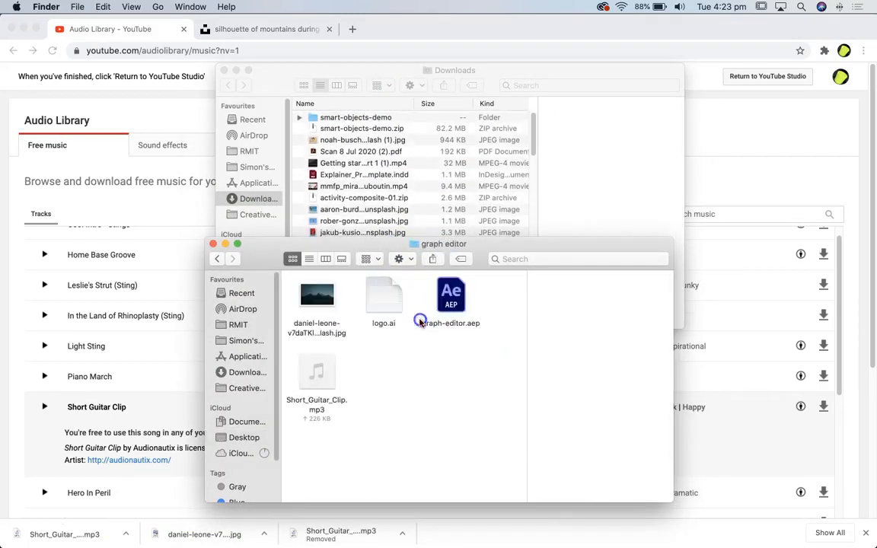
Switch back to After Effects and import Short_Guitar_Clip.mp3 from the graph editor folder into the project.
key("super+Tab")
key("super+Tab")
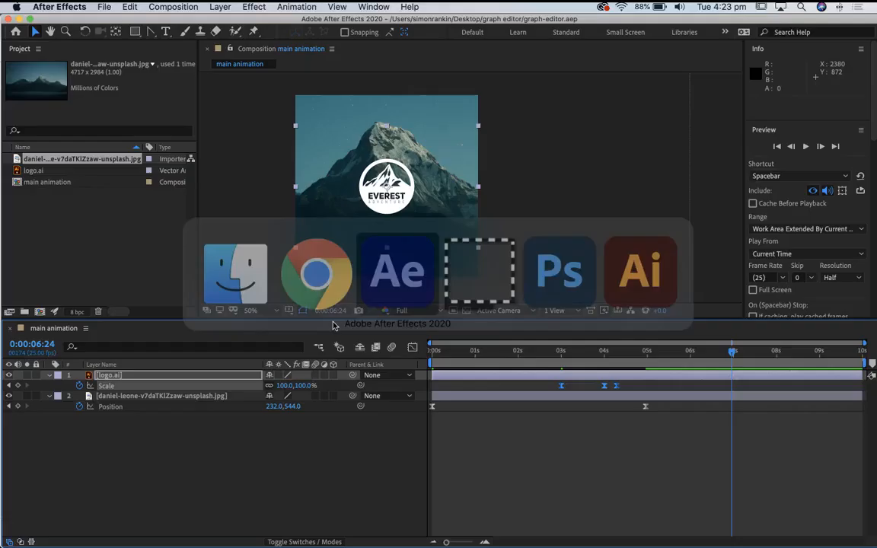
left_click(96, 6)
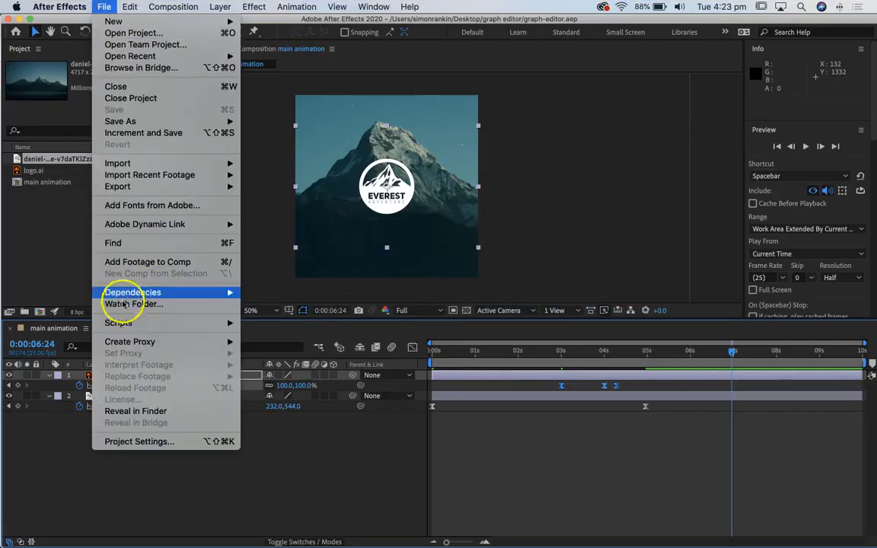
mouse_move(152, 163)
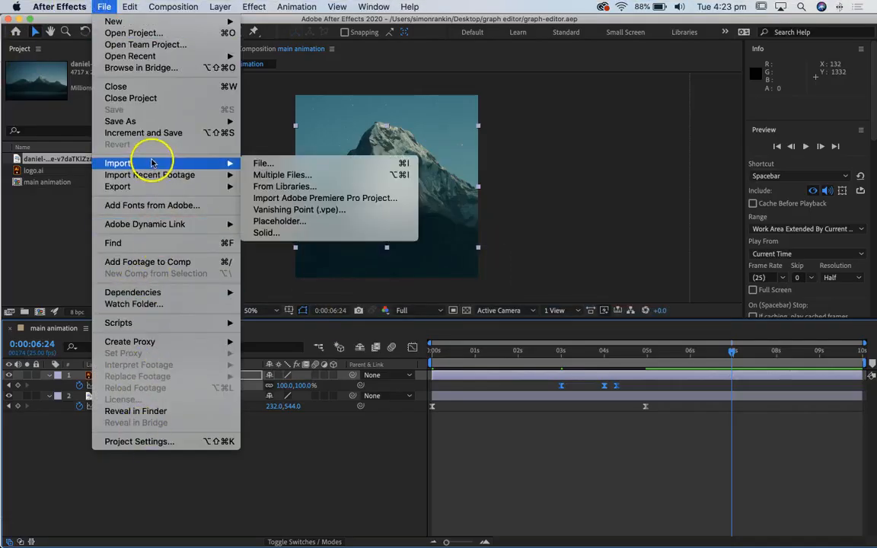
left_click(280, 164)
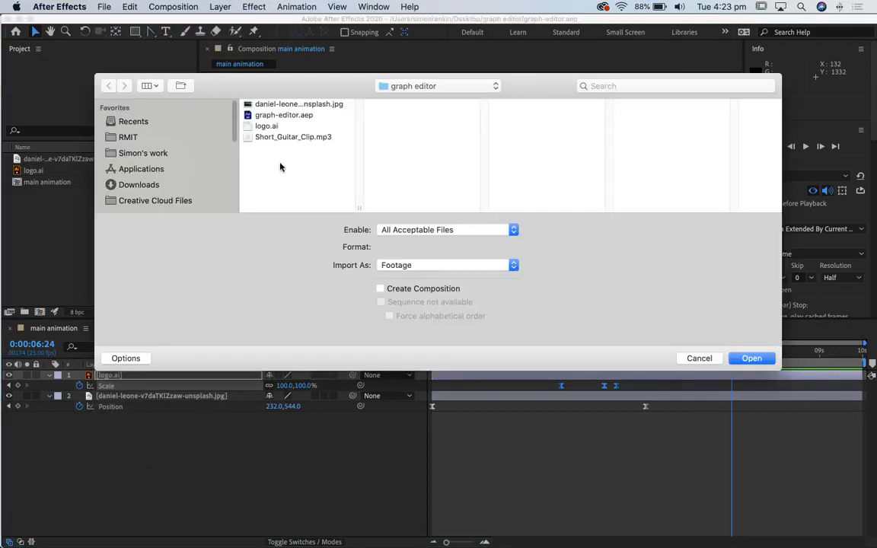
left_click(264, 137)
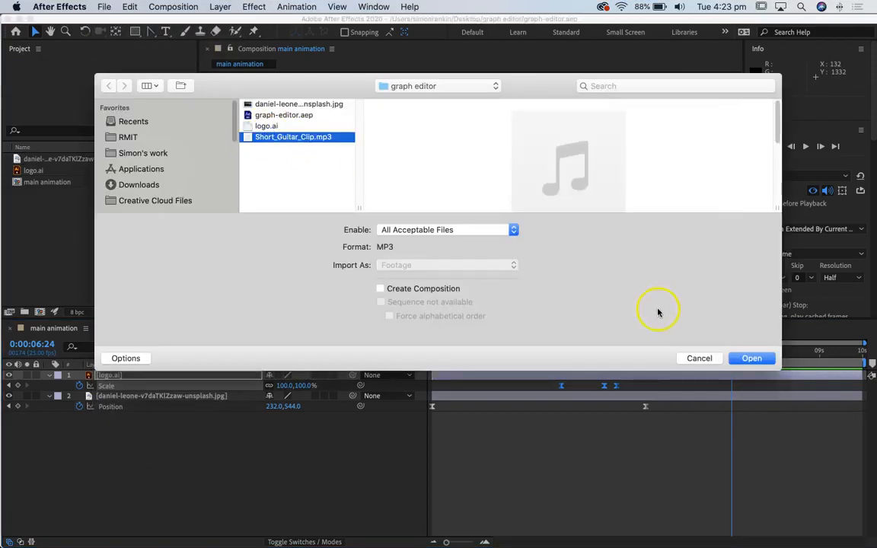
left_click(752, 359)
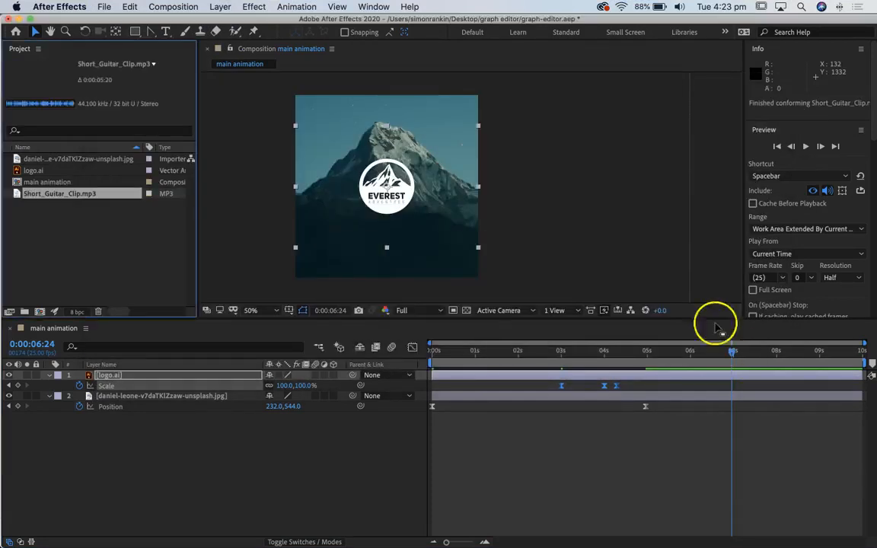
Add Short_Guitar_Clip.mp3 below the photo layer in the main animation and preview it with sound from 0 seconds.
left_click_drag(35, 196, 112, 419)
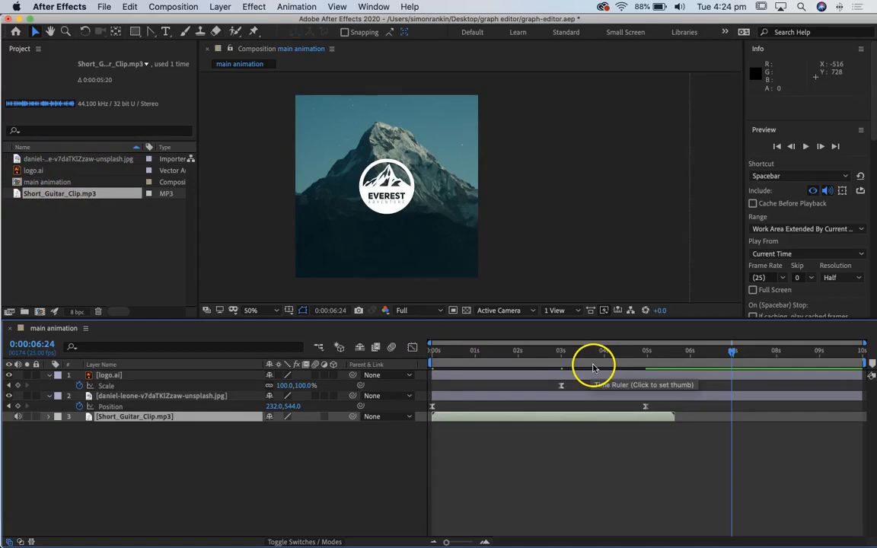
left_click_drag(616, 354, 363, 340)
left_click_drag(476, 350, 351, 341)
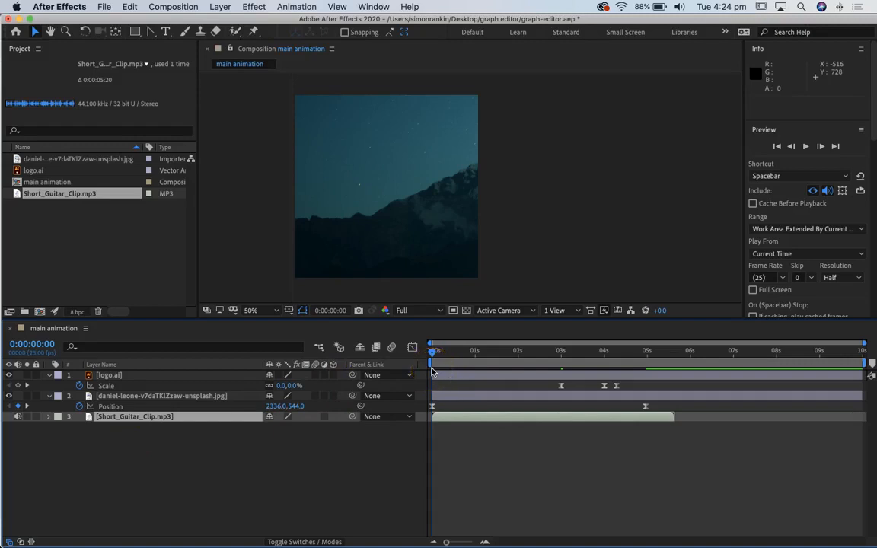
key("space")
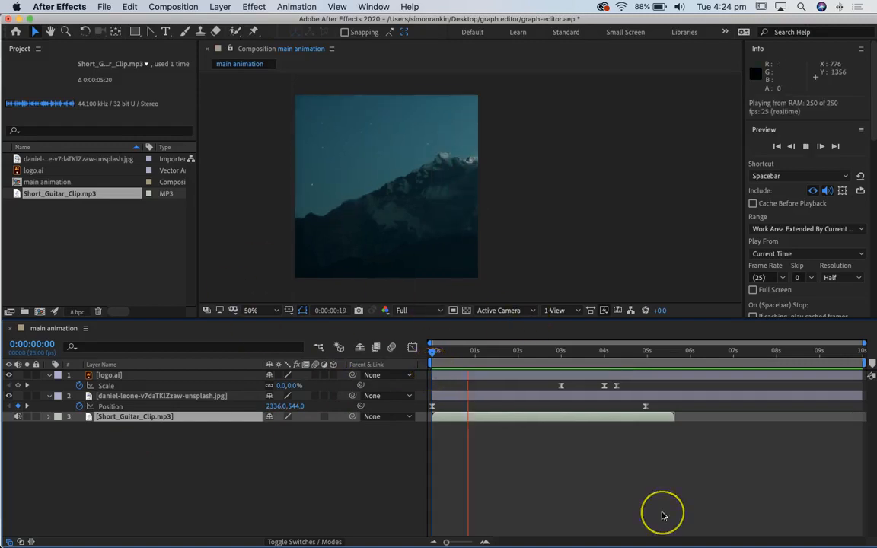